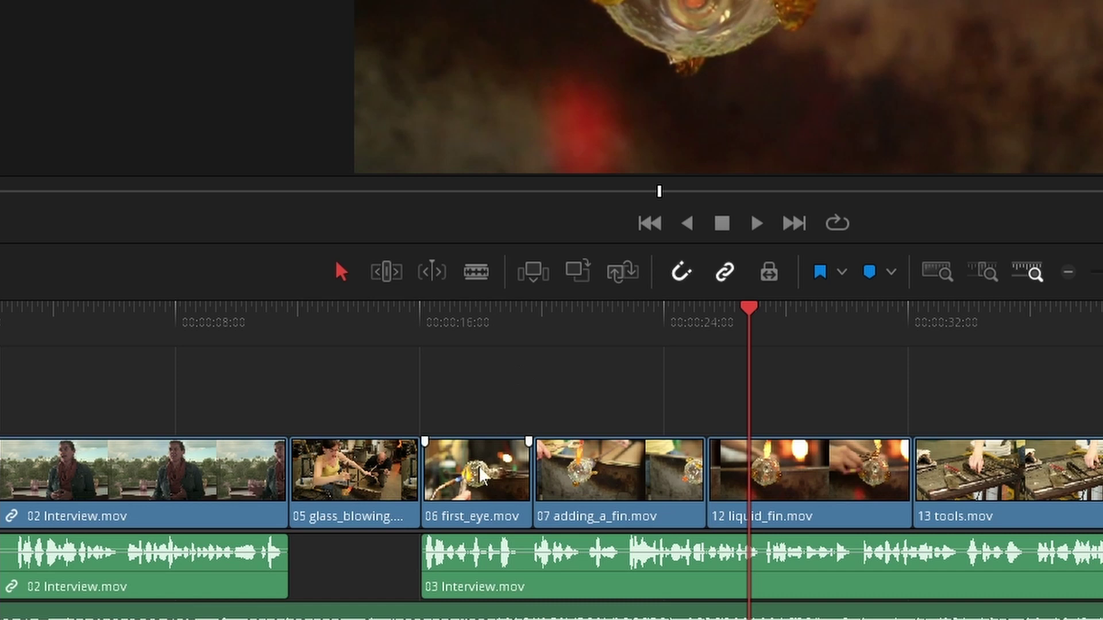
left_click(479, 472)
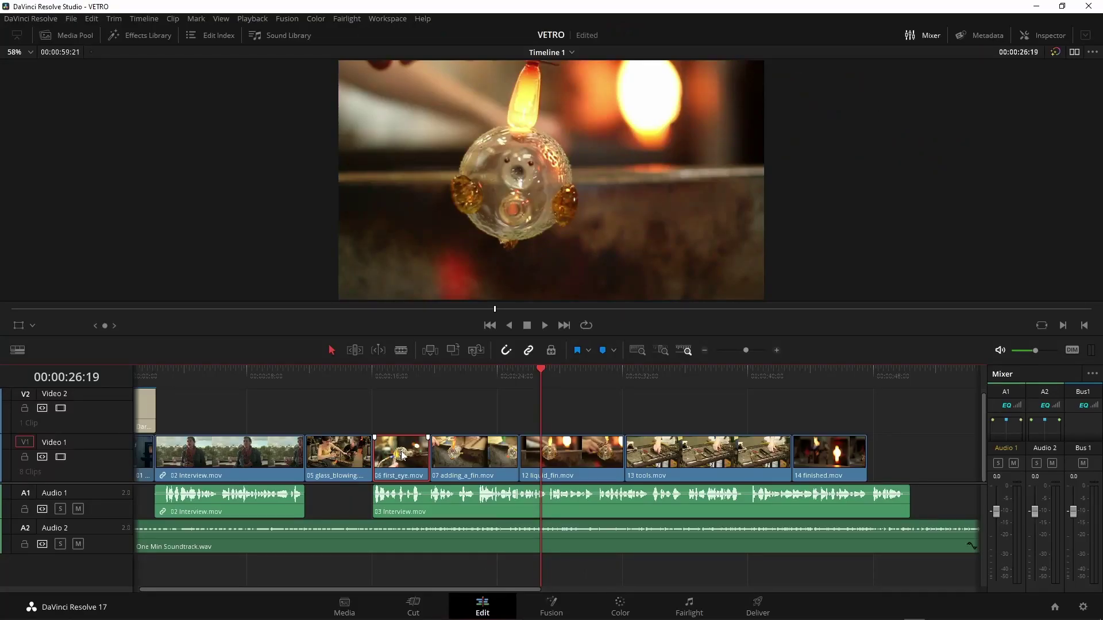
left_click_drag(386, 405, 570, 466)
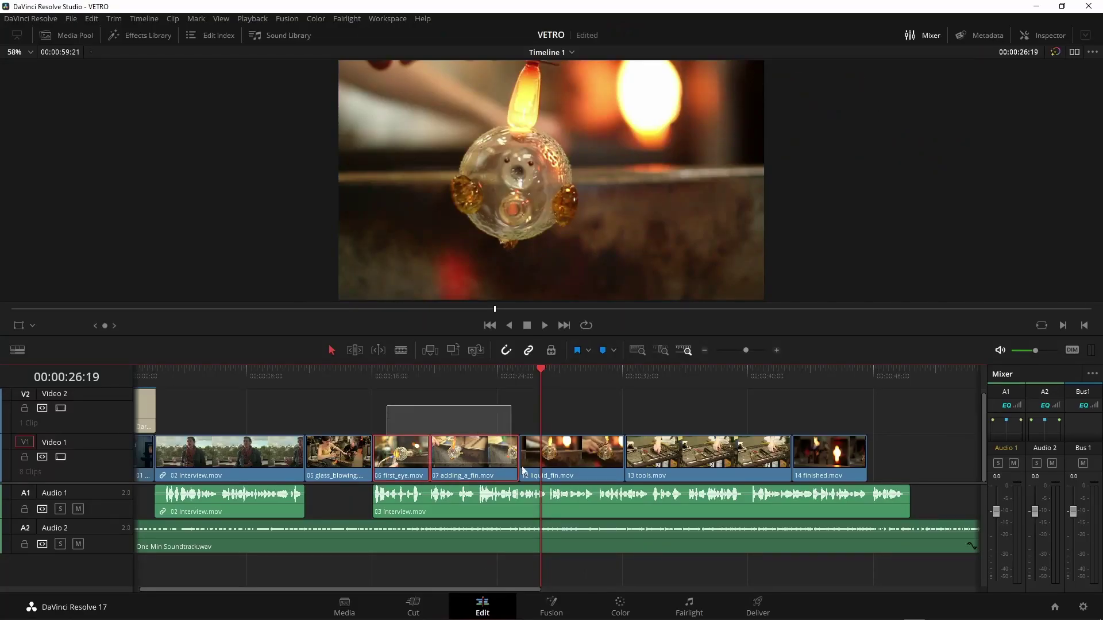
left_click(488, 411)
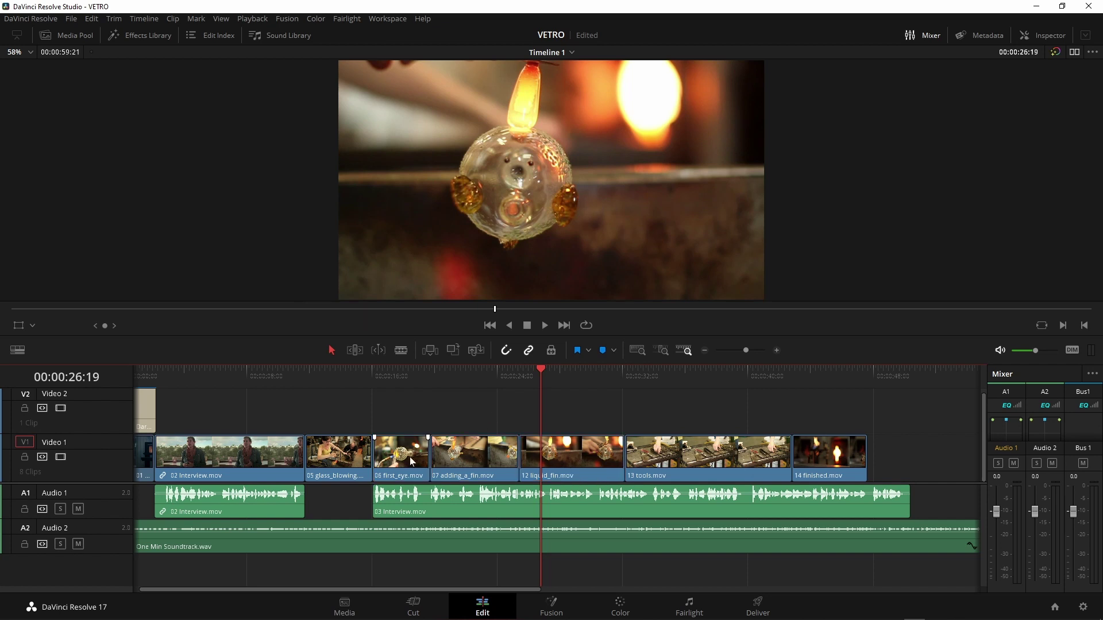
mouse_move(399, 459)
left_mouse_down()
mouse_move(425, 458)
mouse_move(402, 459)
left_mouse_up()
mouse_move(401, 457)
left_mouse_down()
mouse_move(433, 457)
mouse_move(435, 466)
left_mouse_up()
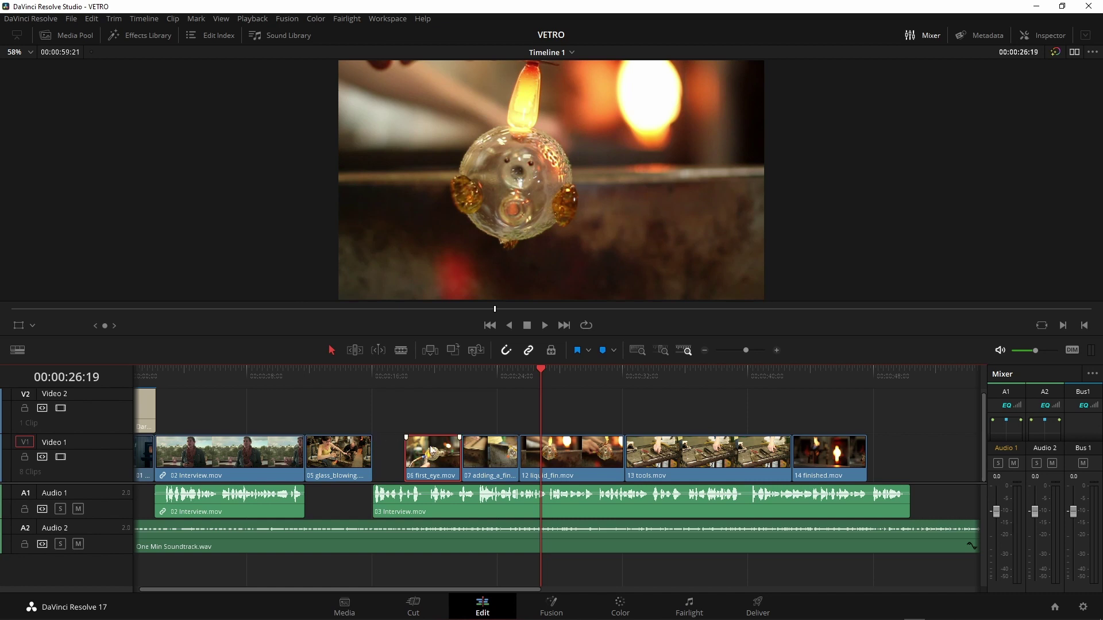
left_click_drag(434, 466, 411, 460)
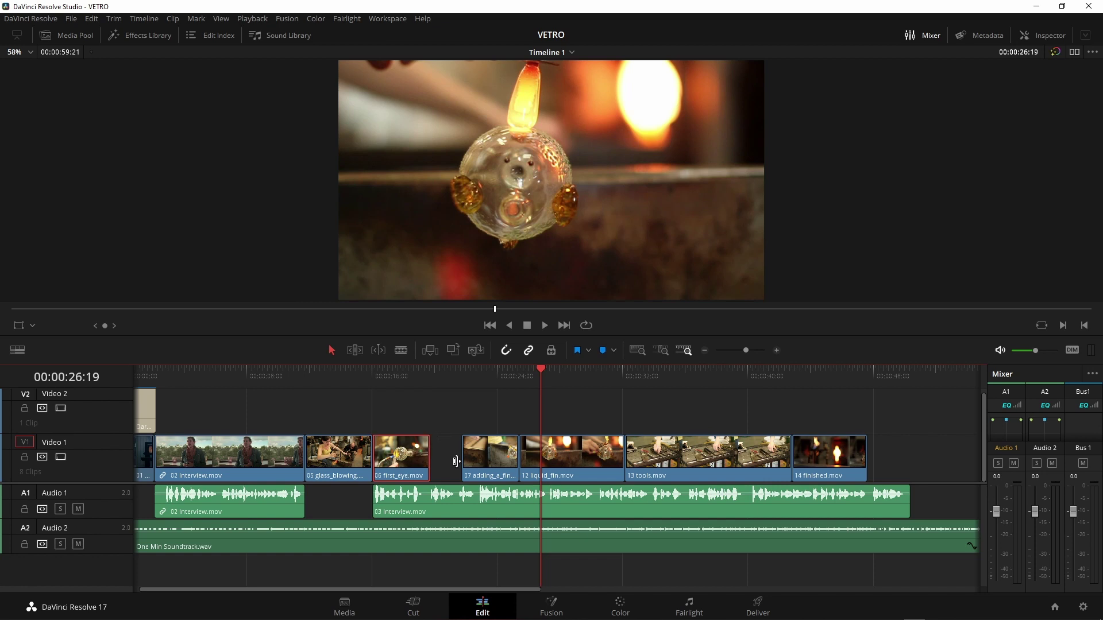
left_click_drag(395, 458, 365, 463)
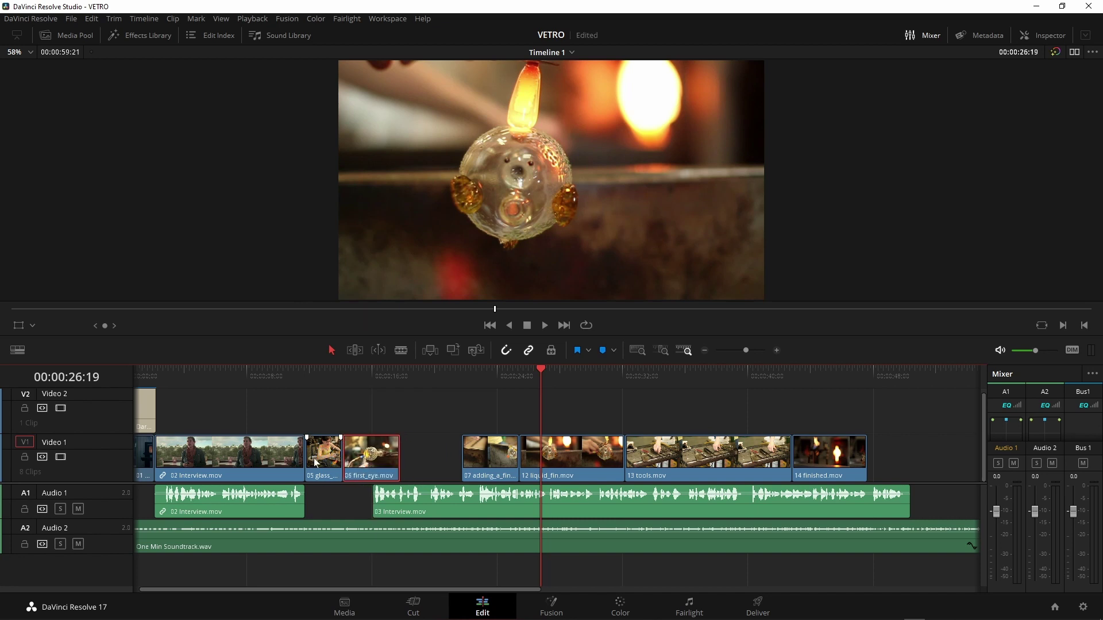
left_click_drag(359, 457, 387, 454)
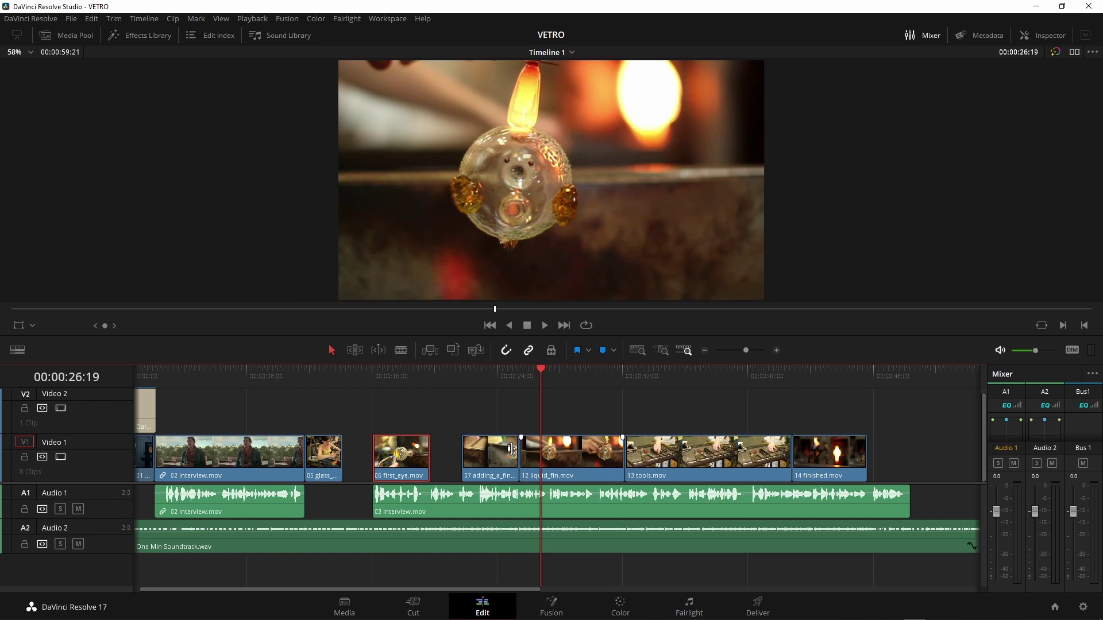
left_click_drag(587, 453, 543, 449)
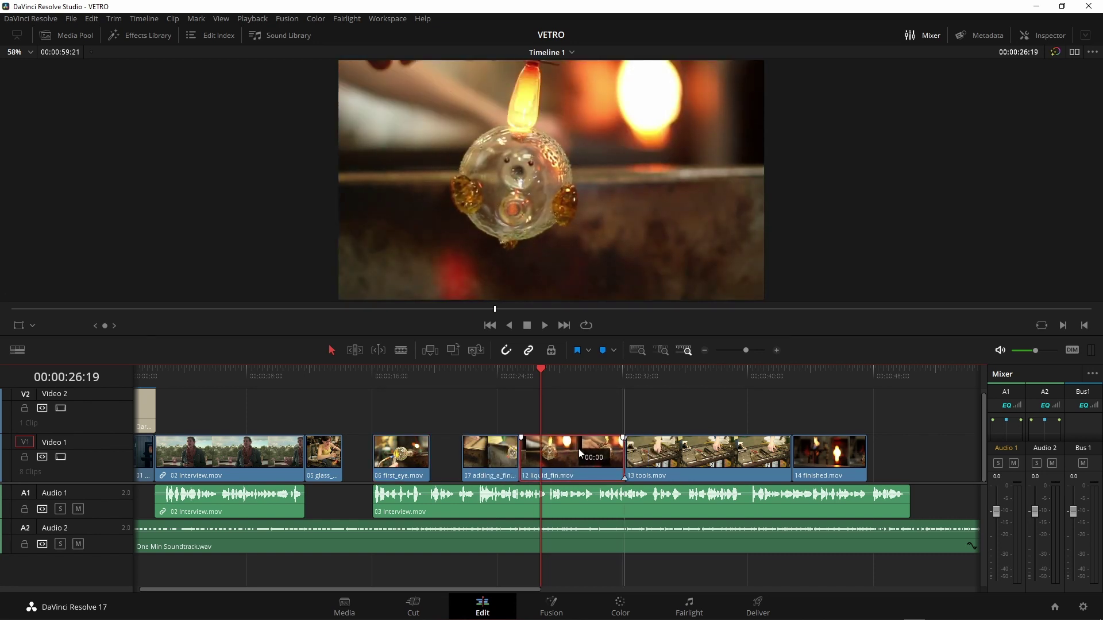
mouse_move(543, 449)
left_mouse_down()
mouse_move(612, 465)
mouse_move(599, 460)
left_mouse_up()
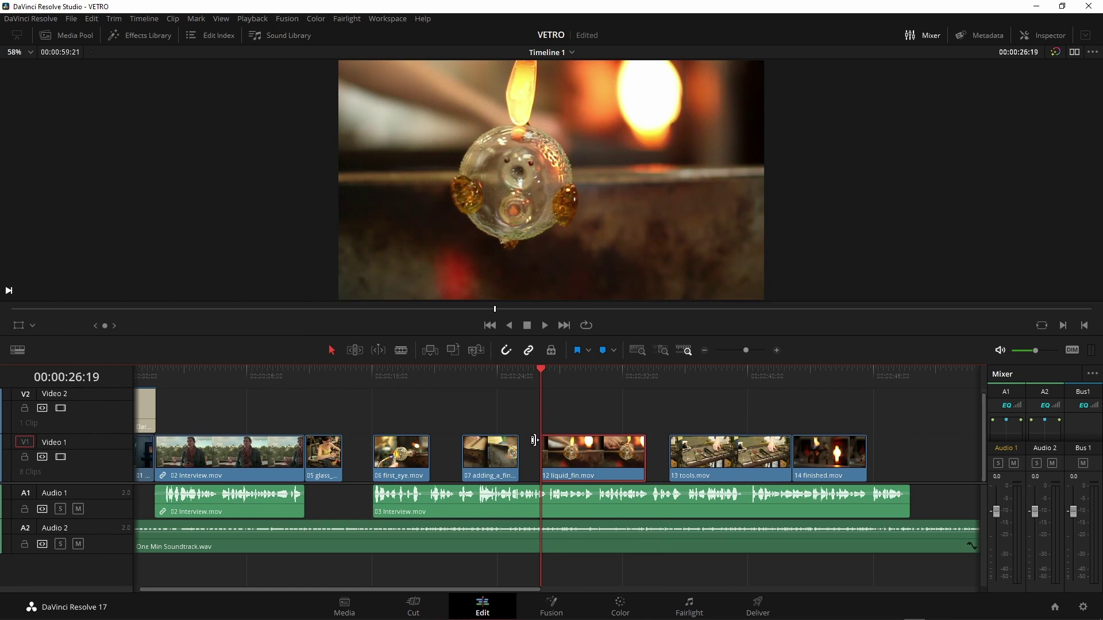
mouse_move(604, 454)
left_mouse_down()
mouse_move(560, 457)
mouse_move(574, 465)
left_mouse_up()
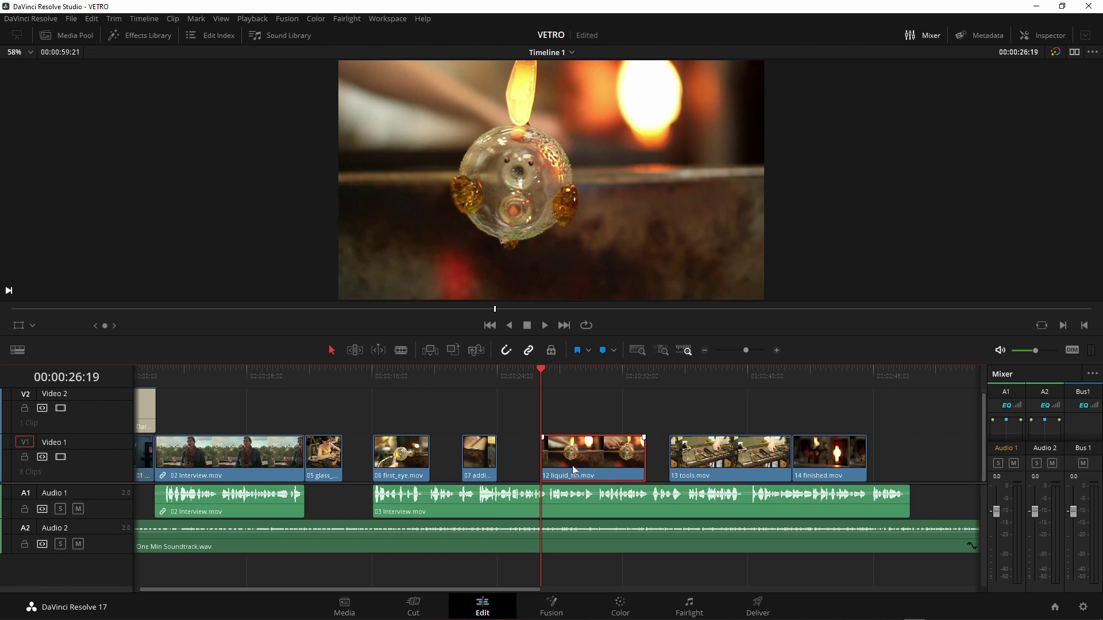
key("ctrl+z")
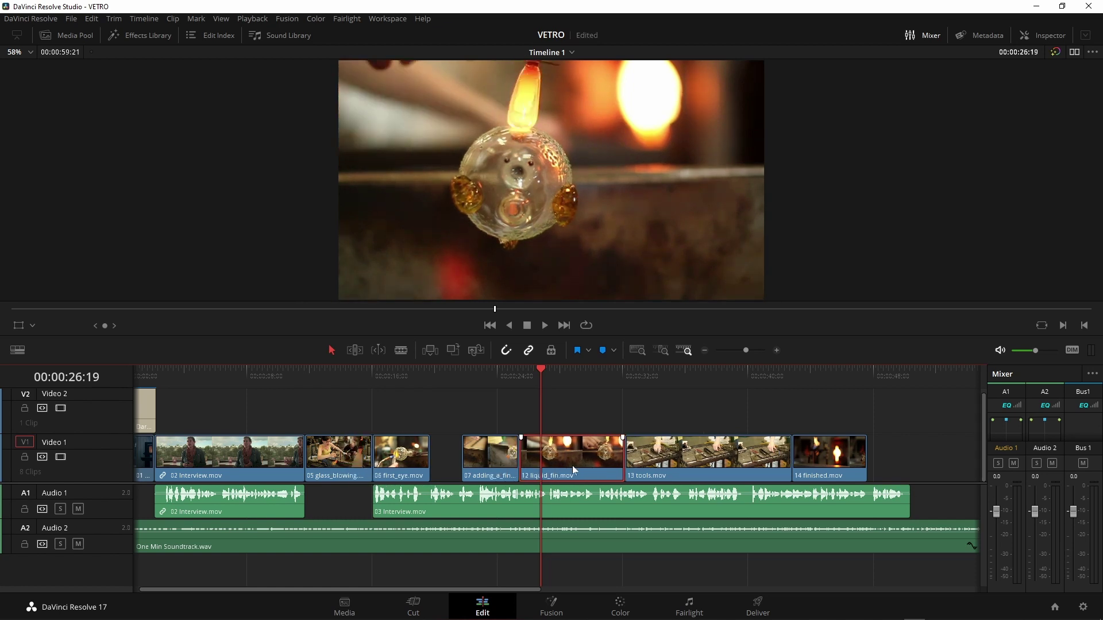
left_click(516, 412)
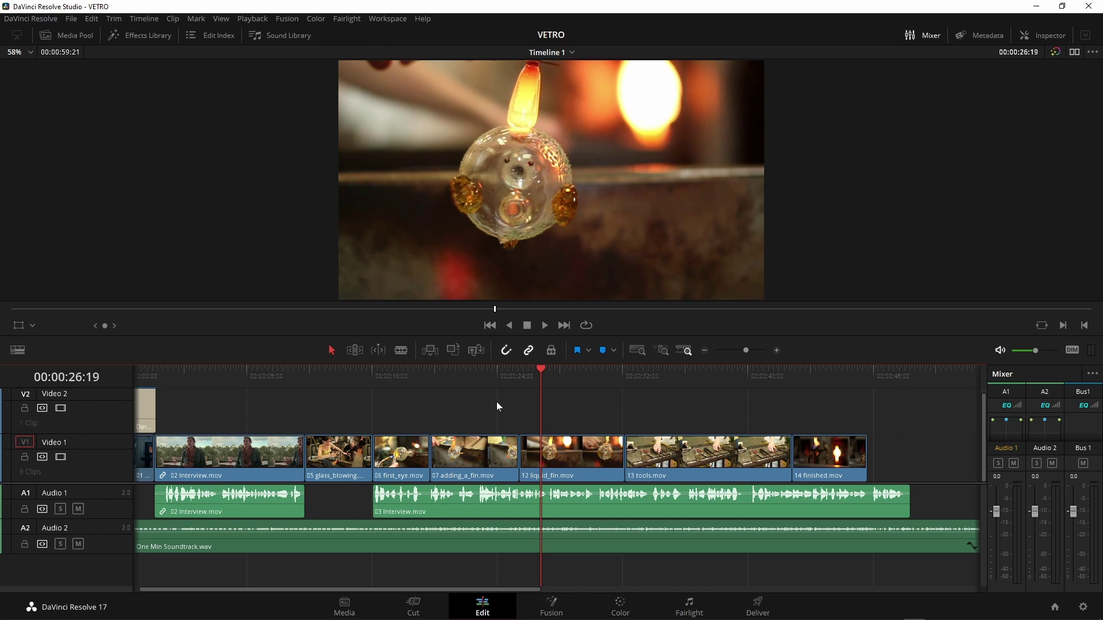
Trim the end of first_eye shorter in two passes and delete the gap after it.
mouse_move(420, 463)
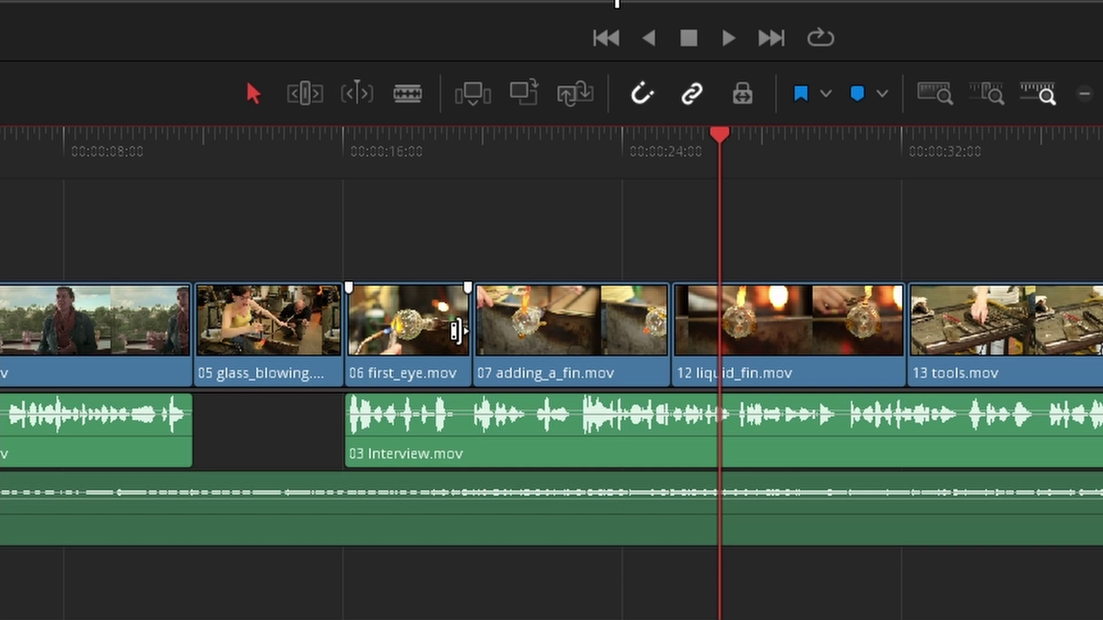
left_click(457, 332)
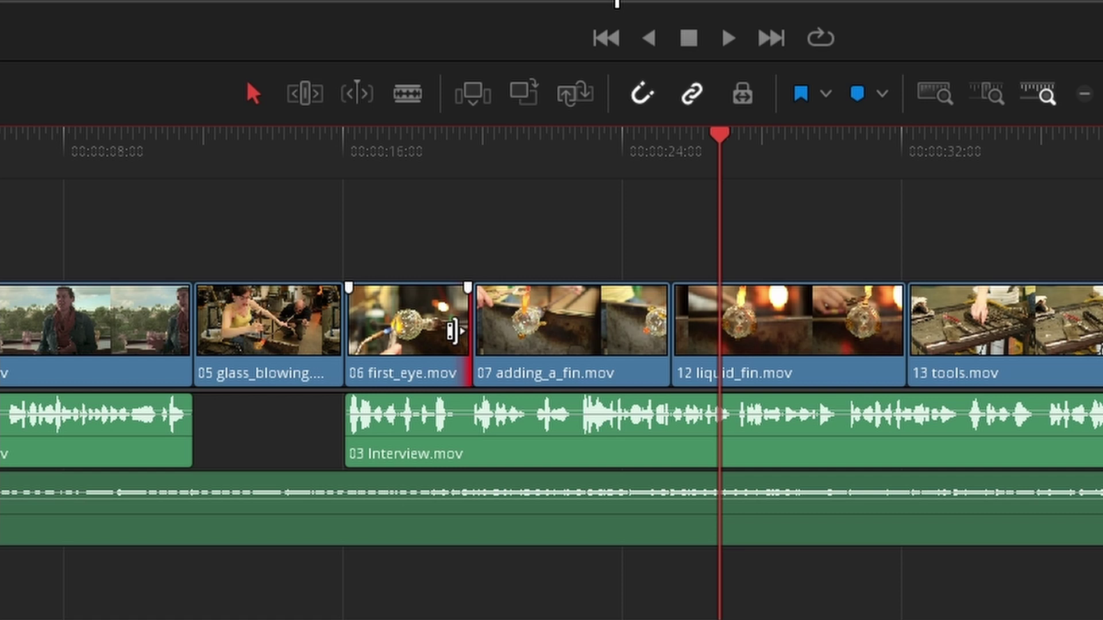
mouse_move(438, 332)
left_mouse_down()
mouse_move(414, 331)
mouse_move(425, 332)
left_mouse_up()
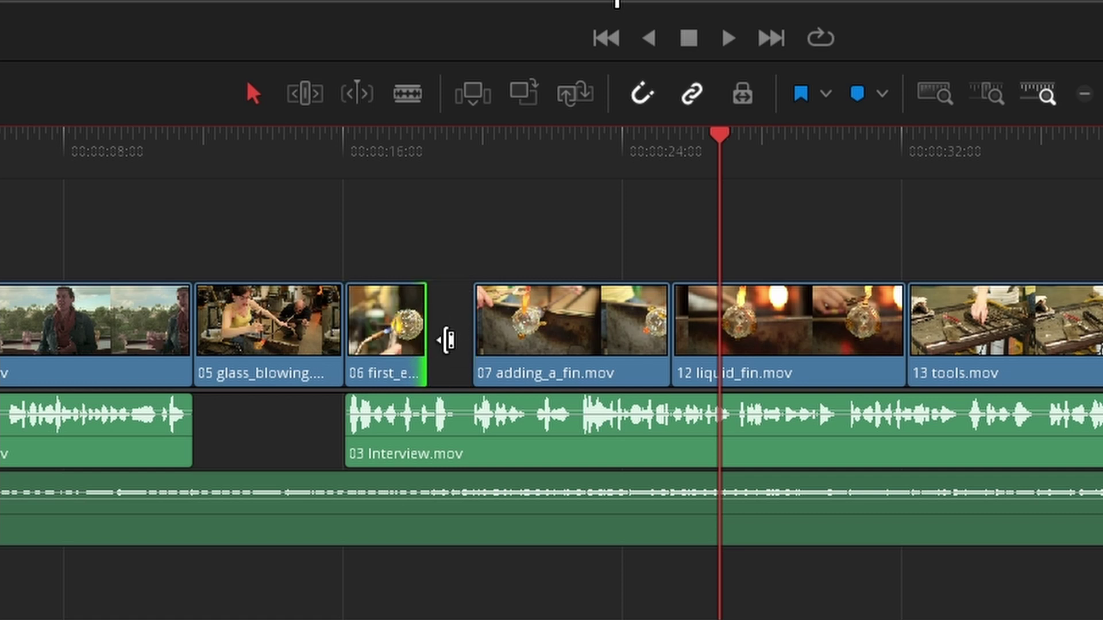
left_click_drag(425, 340, 384, 341)
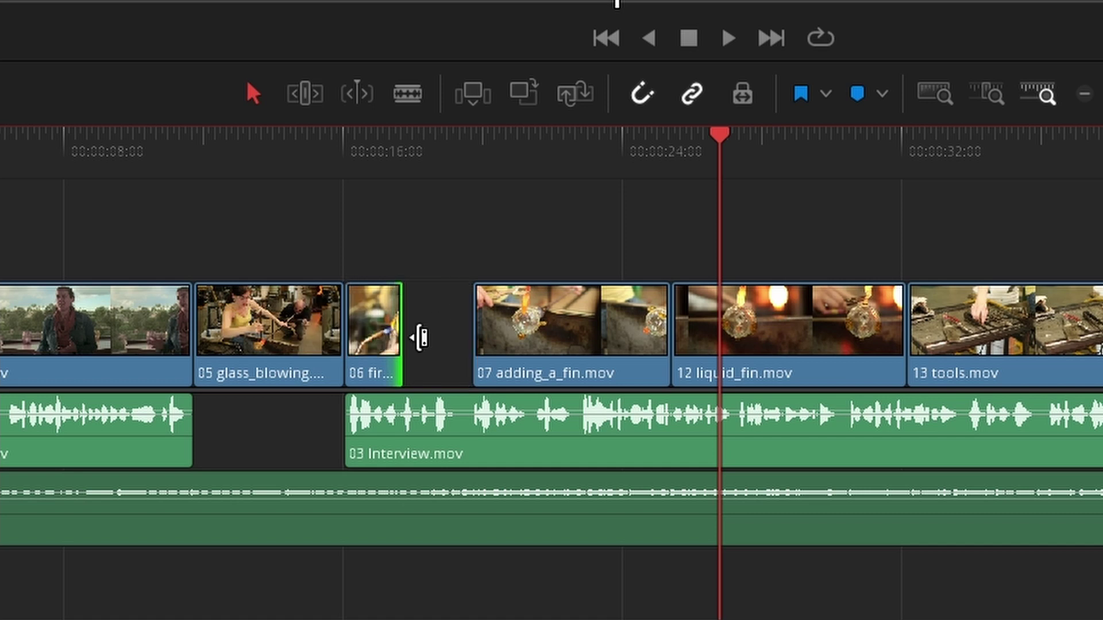
left_click(451, 330)
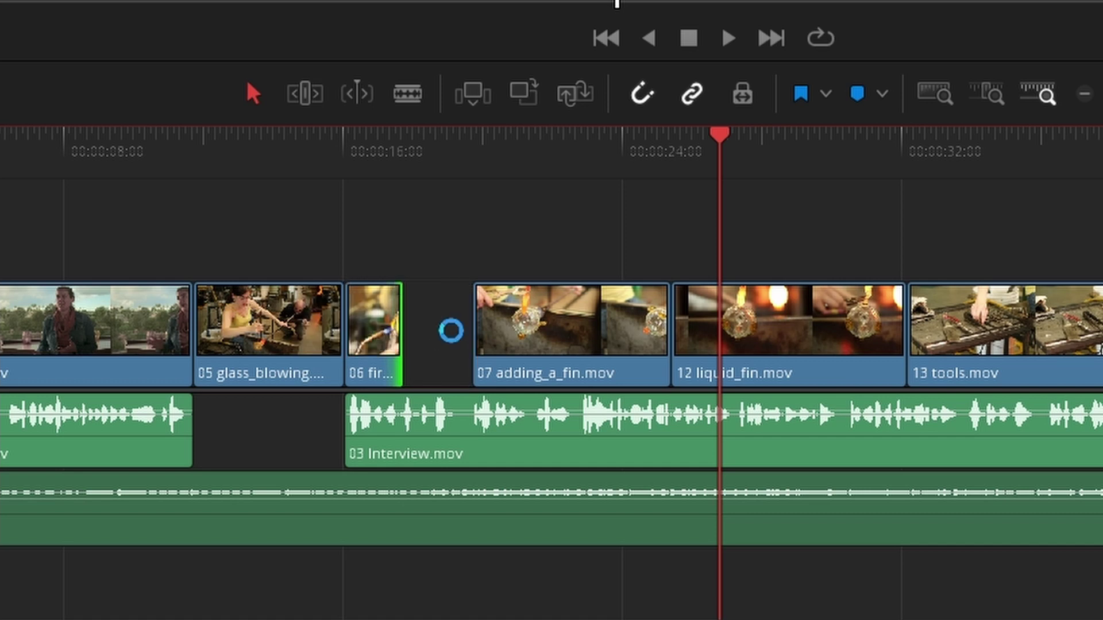
key("Delete")
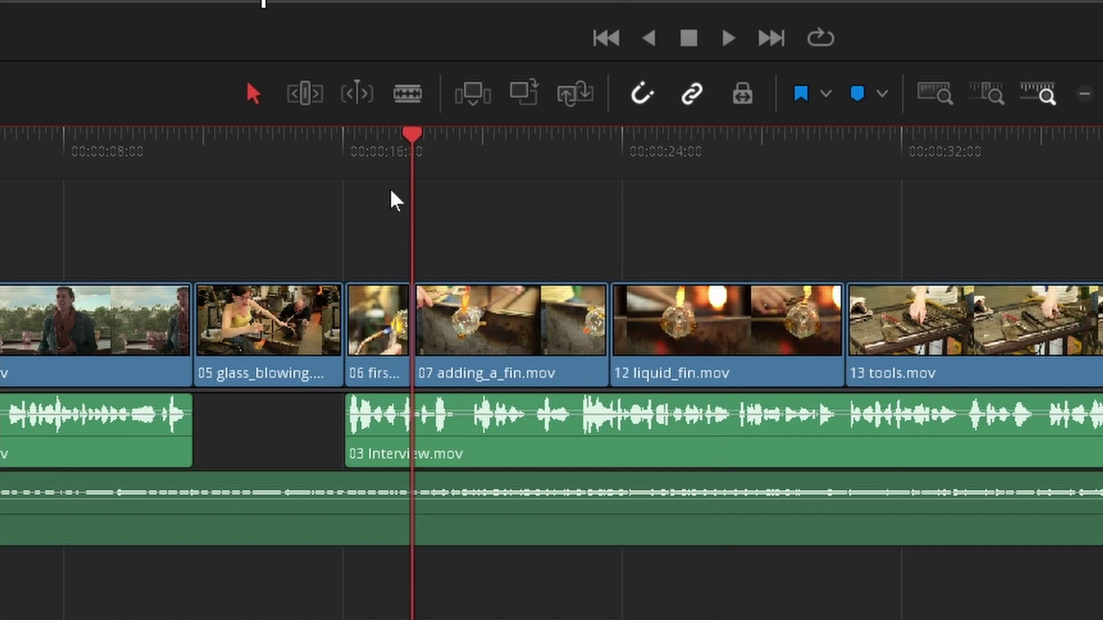
Roll the first_eye/adding_a_fin cut, shorten and slip first_eye, then trim adding_a_fin's end shorter.
left_click(291, 150)
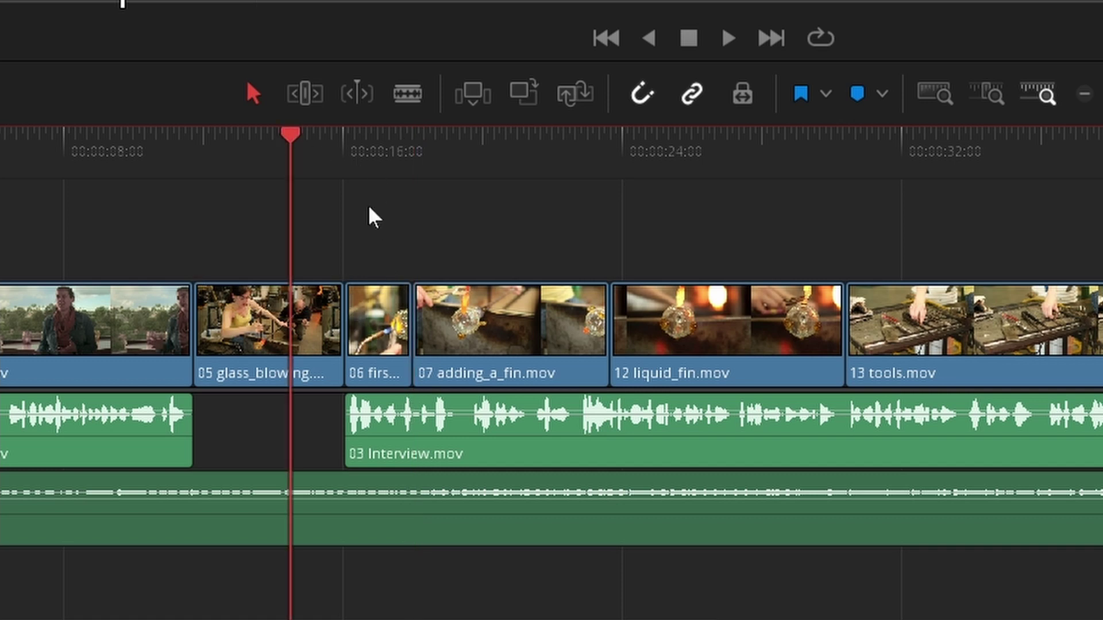
left_click(402, 336)
left_click_drag(402, 336, 455, 334)
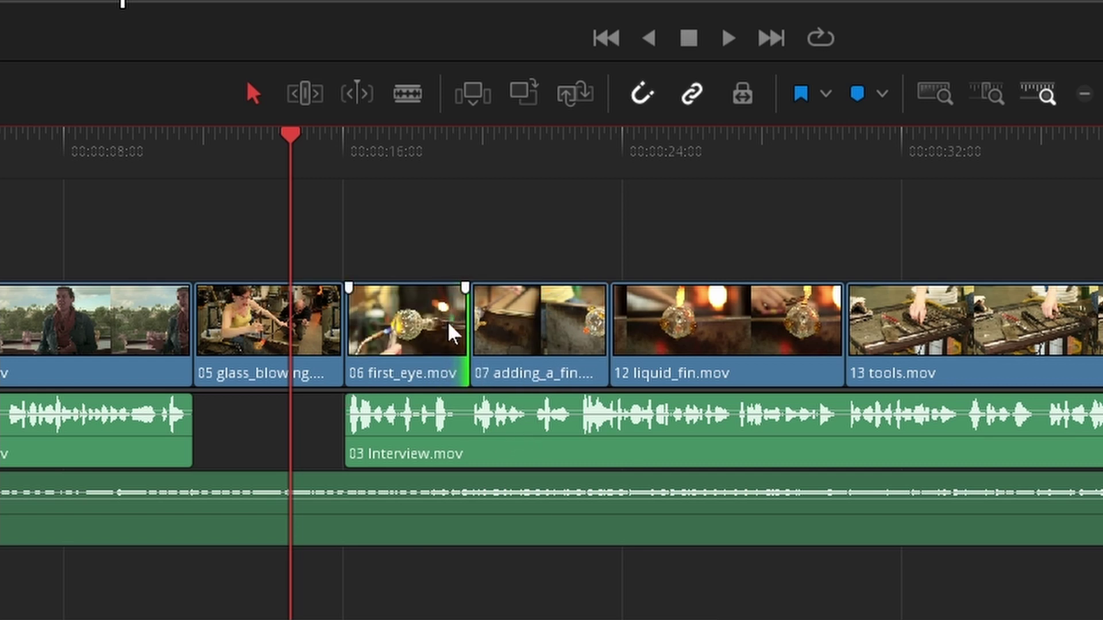
left_click_drag(442, 322, 419, 325)
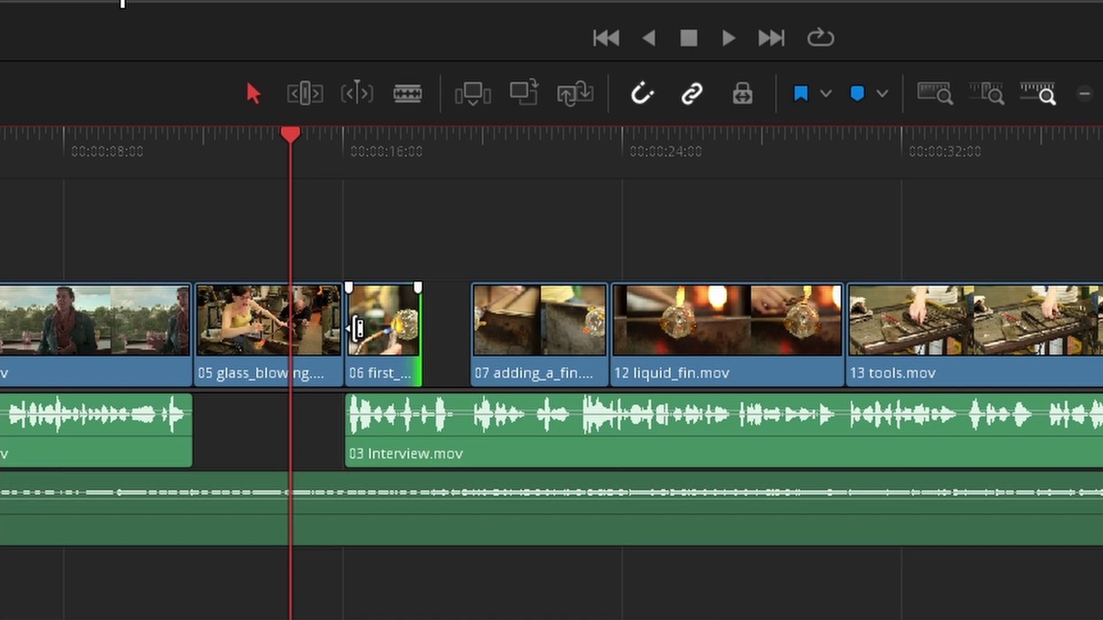
left_click_drag(363, 331, 345, 335)
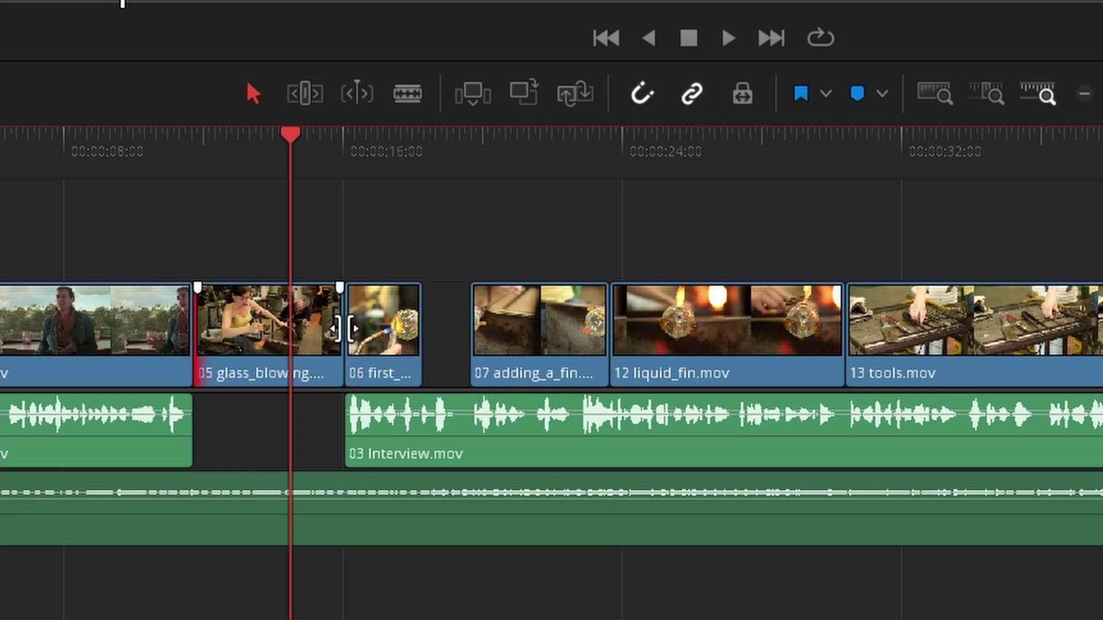
mouse_move(612, 325)
left_mouse_down()
mouse_move(642, 329)
mouse_move(540, 326)
left_mouse_up()
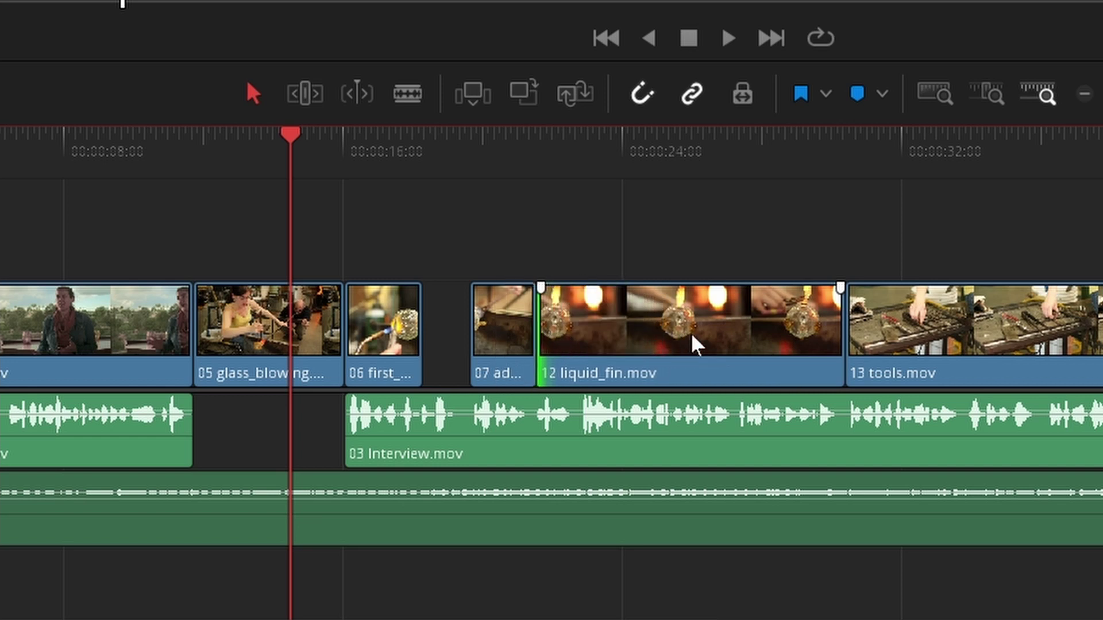
left_click_drag(537, 321, 628, 324)
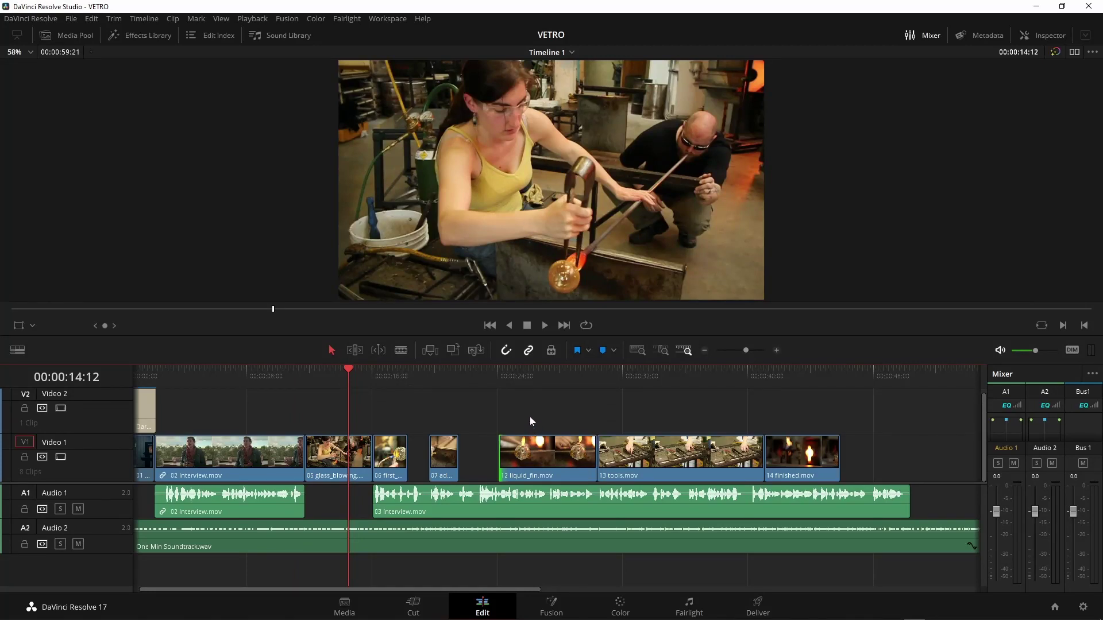
Select liquid_fin and tools, undo the stray move with Ctrl+Z, and clear the selection.
mouse_move(503, 424)
left_mouse_down()
mouse_move(702, 470)
mouse_move(525, 477)
mouse_move(645, 461)
left_mouse_up()
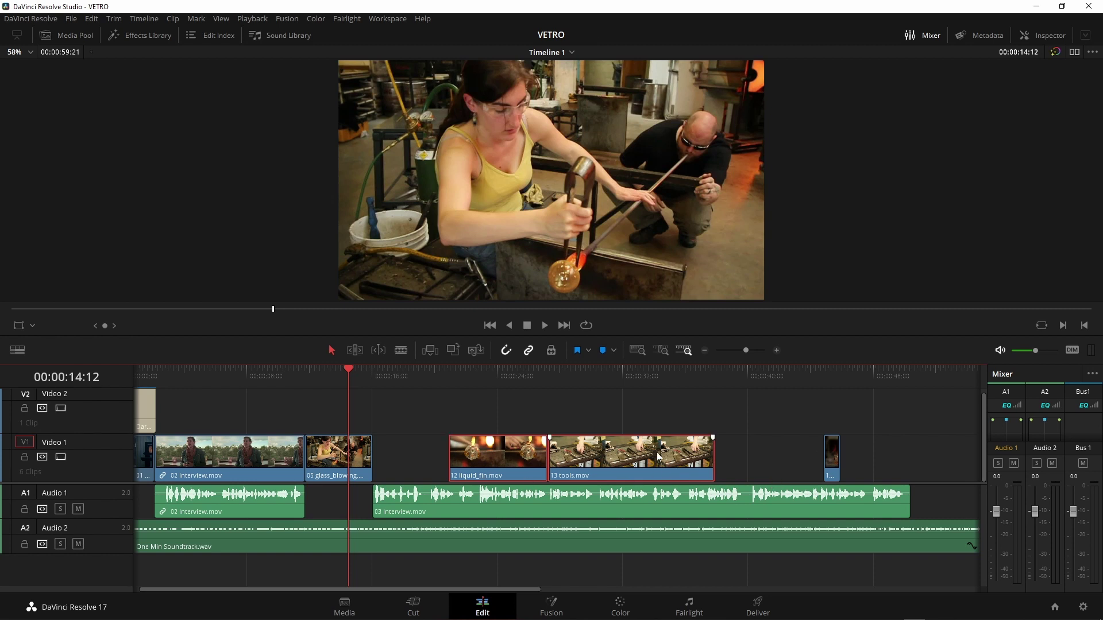
key("ctrl+z")
left_click(589, 410)
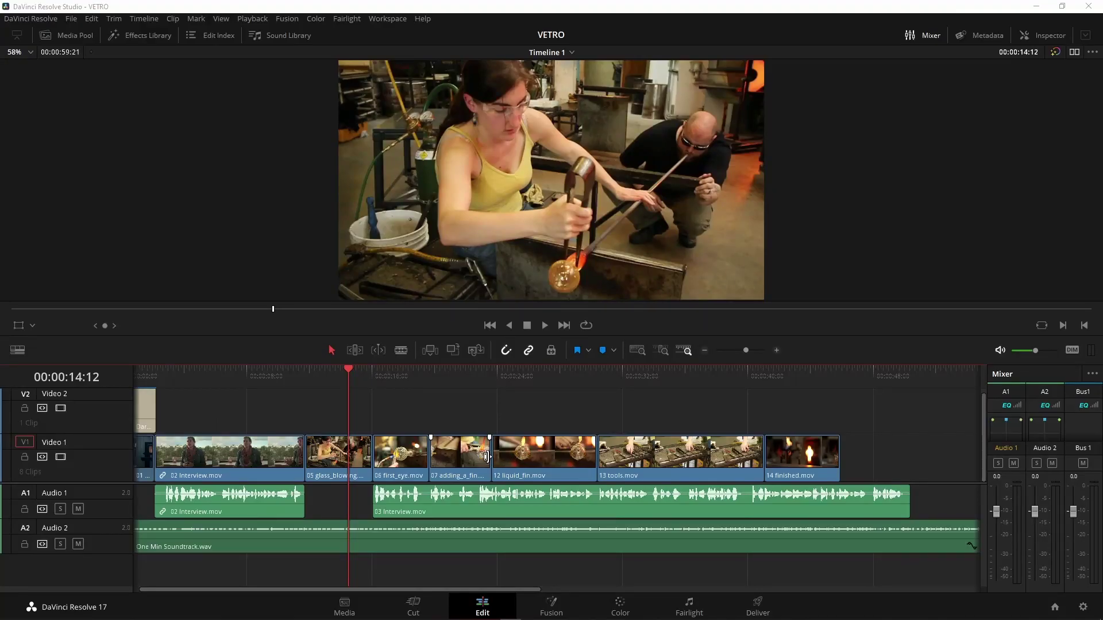
Roll the adding_a_fin/liquid_fin (07/12) cut earlier and later, including a 14-frame shift.
left_click(495, 456)
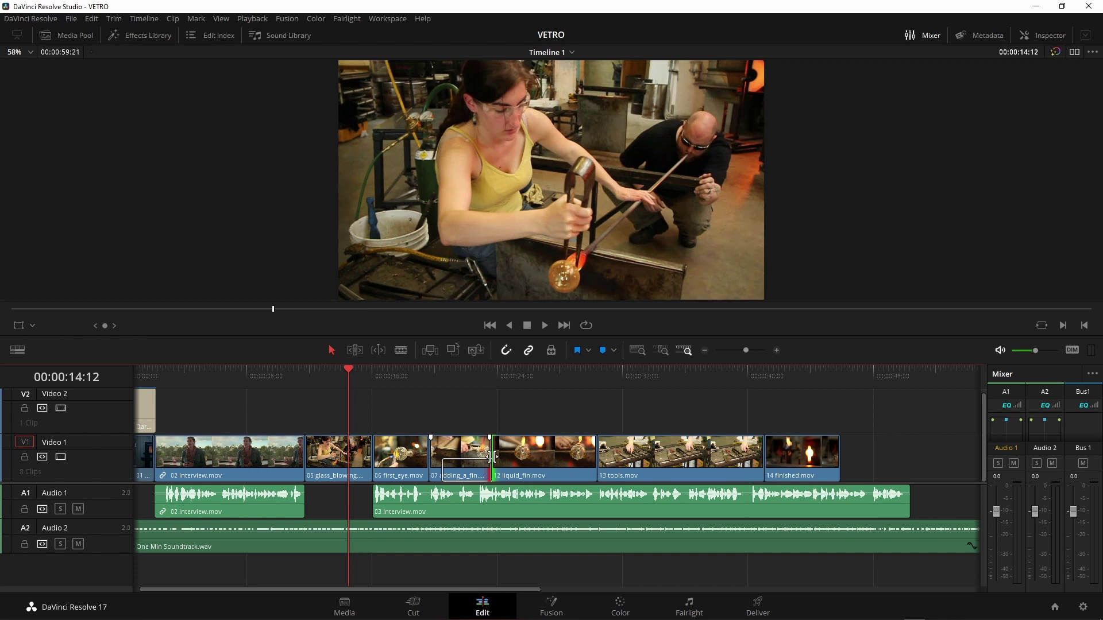
left_click_drag(493, 457, 464, 452)
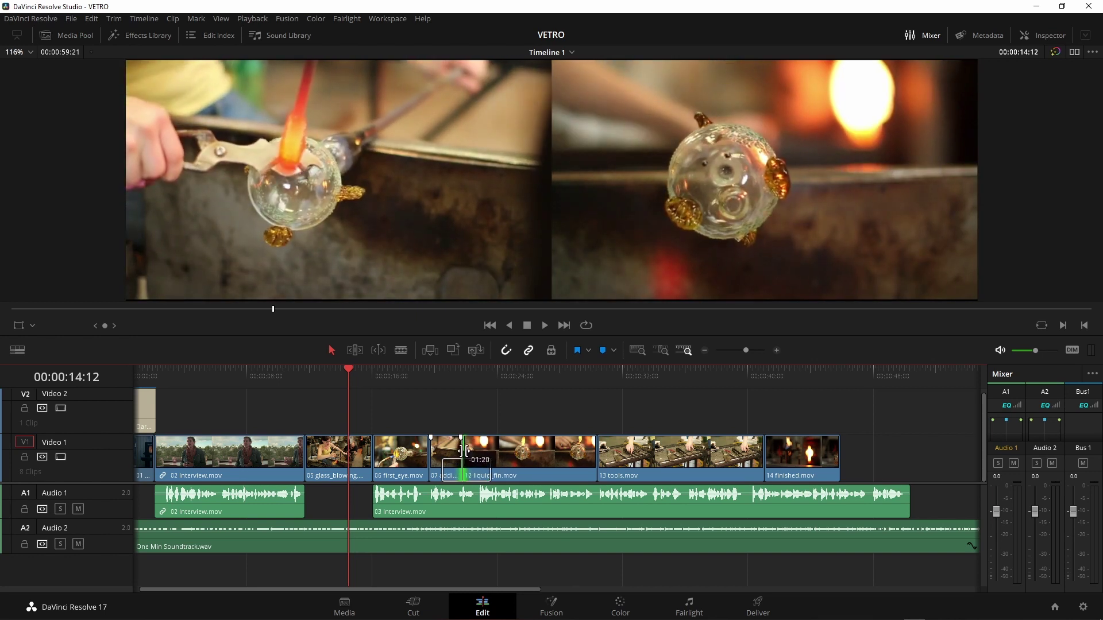
left_click_drag(464, 451, 466, 458)
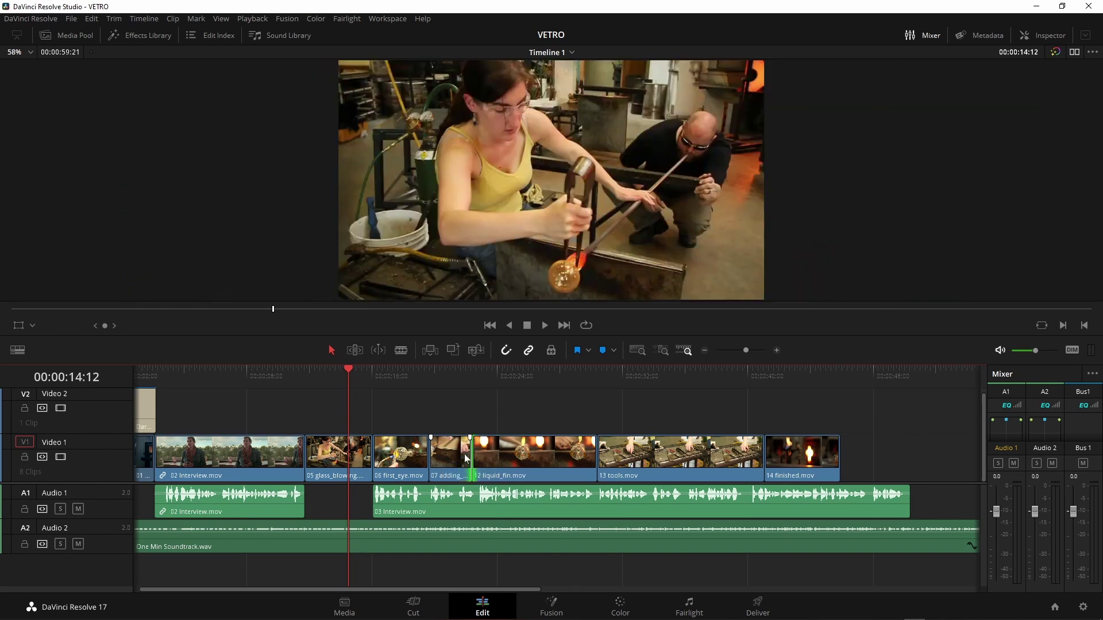
mouse_move(471, 456)
left_mouse_down()
mouse_move(485, 456)
mouse_move(465, 457)
left_mouse_up()
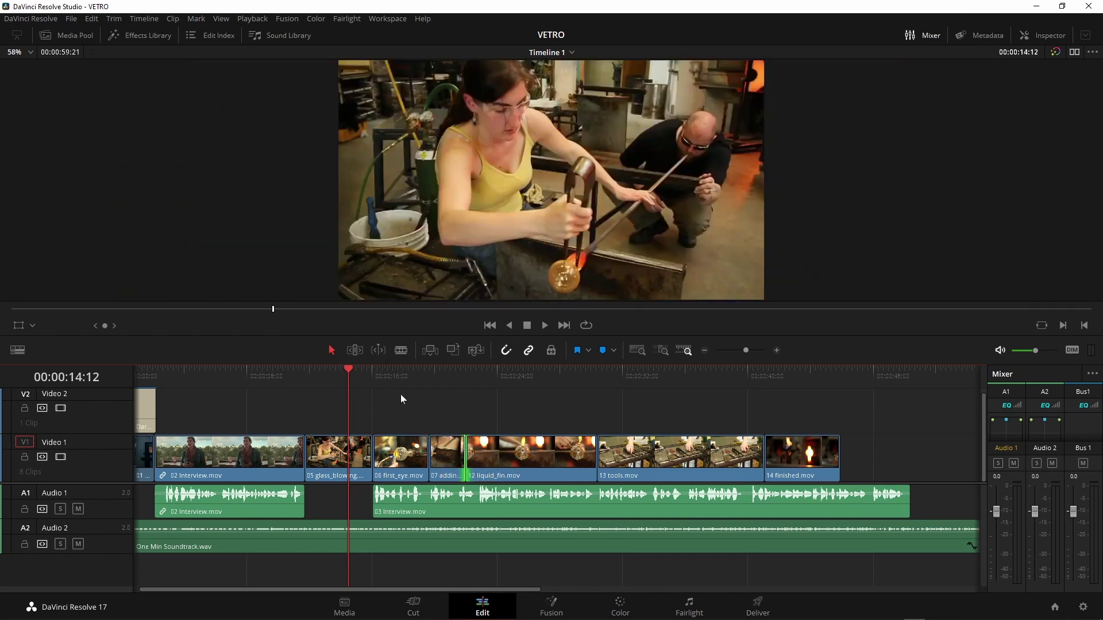
mouse_move(466, 462)
left_mouse_down()
mouse_move(453, 460)
mouse_move(467, 455)
left_mouse_up()
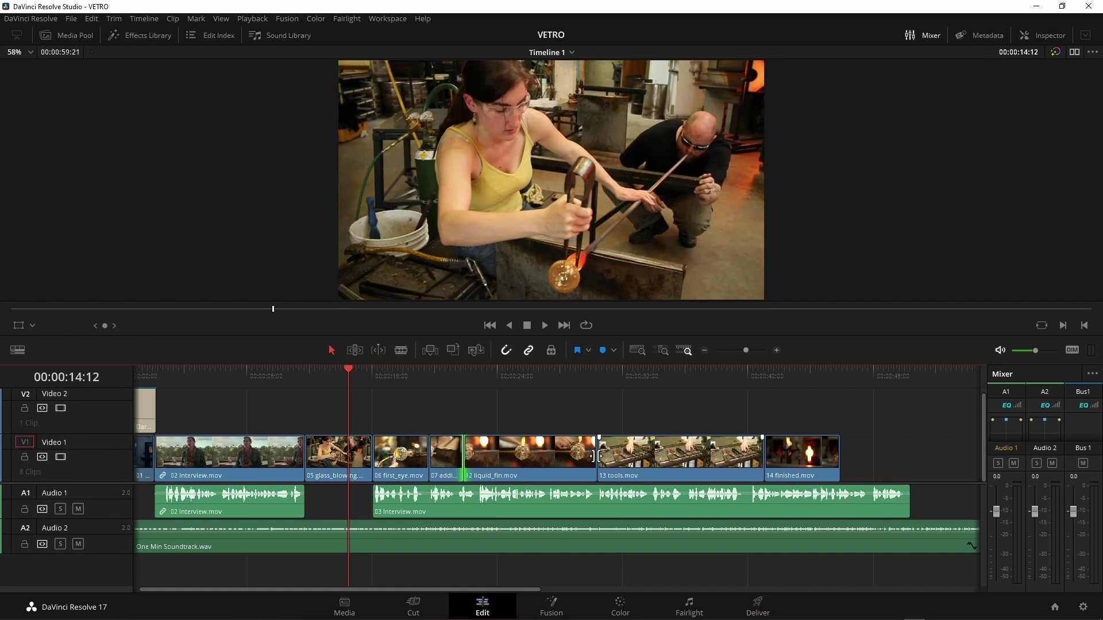
Adjust the 12/13 and 13/14 cuts, then roll the 06/07 cut to +00:02.
mouse_move(602, 453)
left_mouse_down()
mouse_move(574, 454)
mouse_move(620, 452)
left_mouse_up()
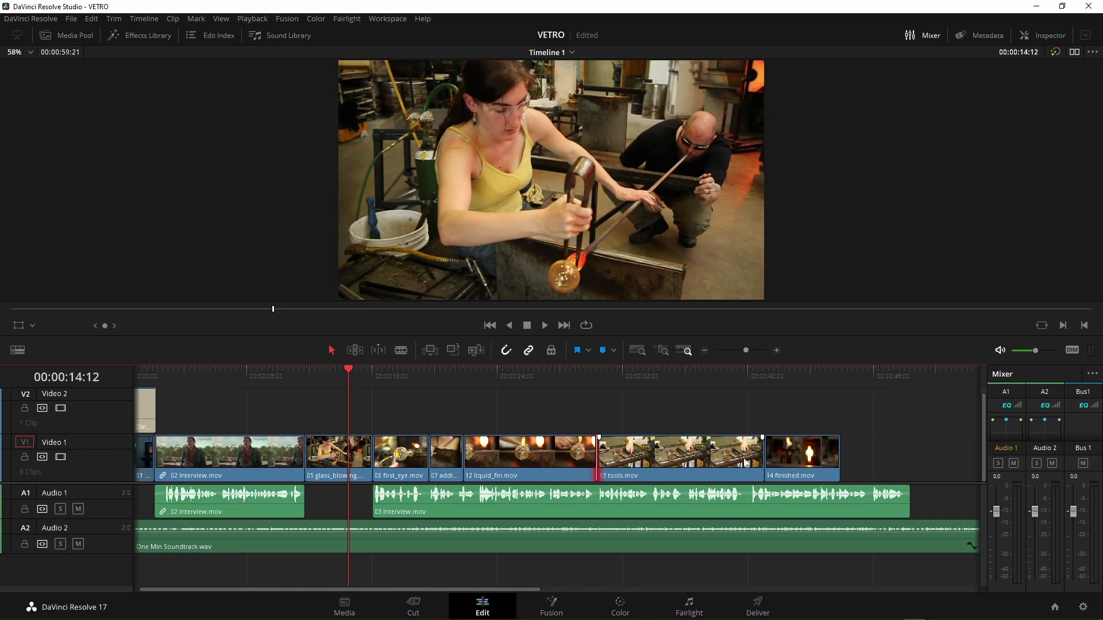
left_click_drag(767, 455, 762, 457)
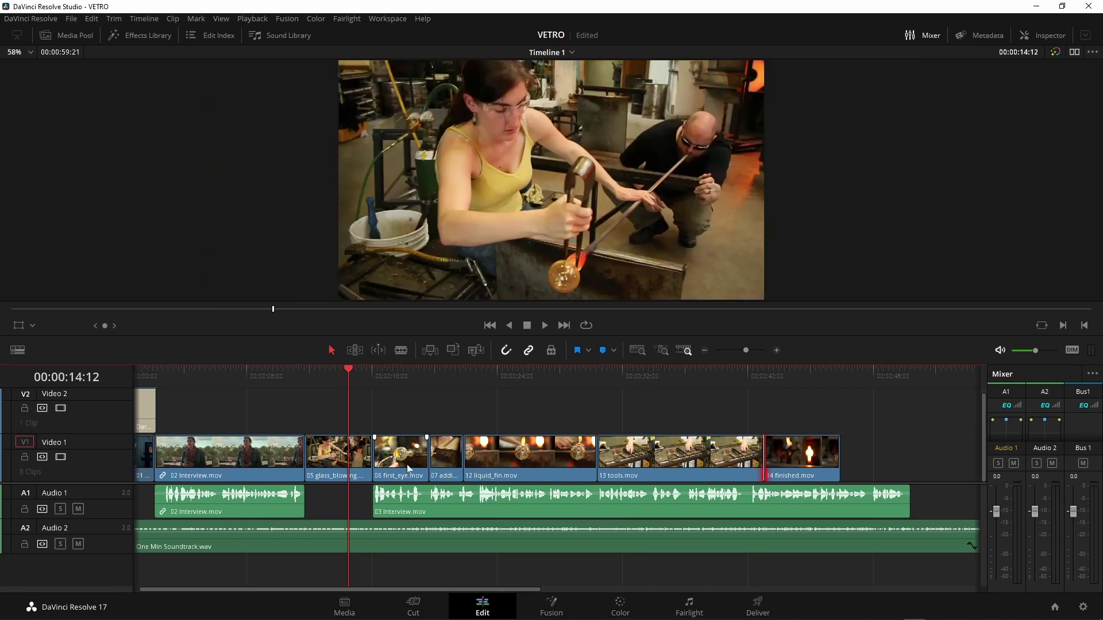
left_click(372, 458)
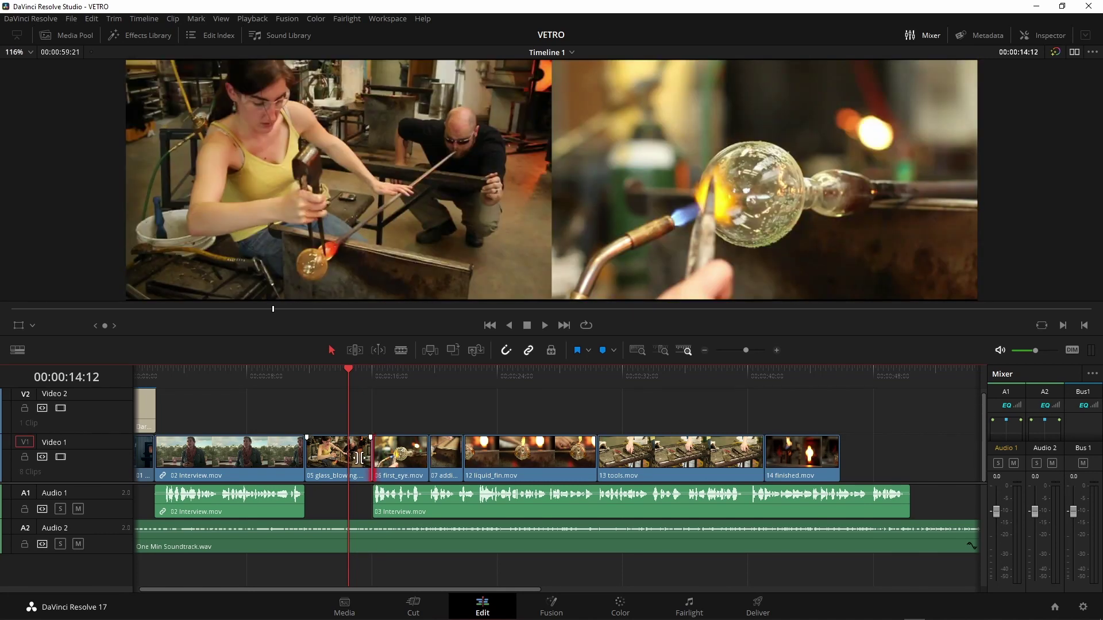
left_click(300, 451)
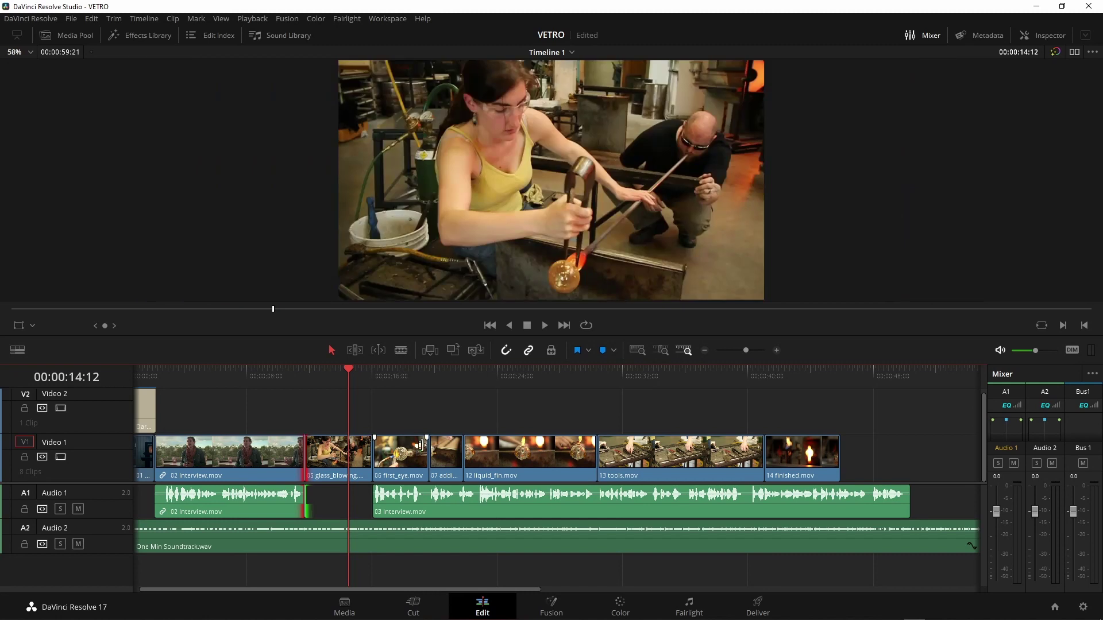
left_click(435, 449)
mouse_move(432, 451)
left_mouse_down()
mouse_move(402, 457)
mouse_move(440, 458)
left_mouse_up()
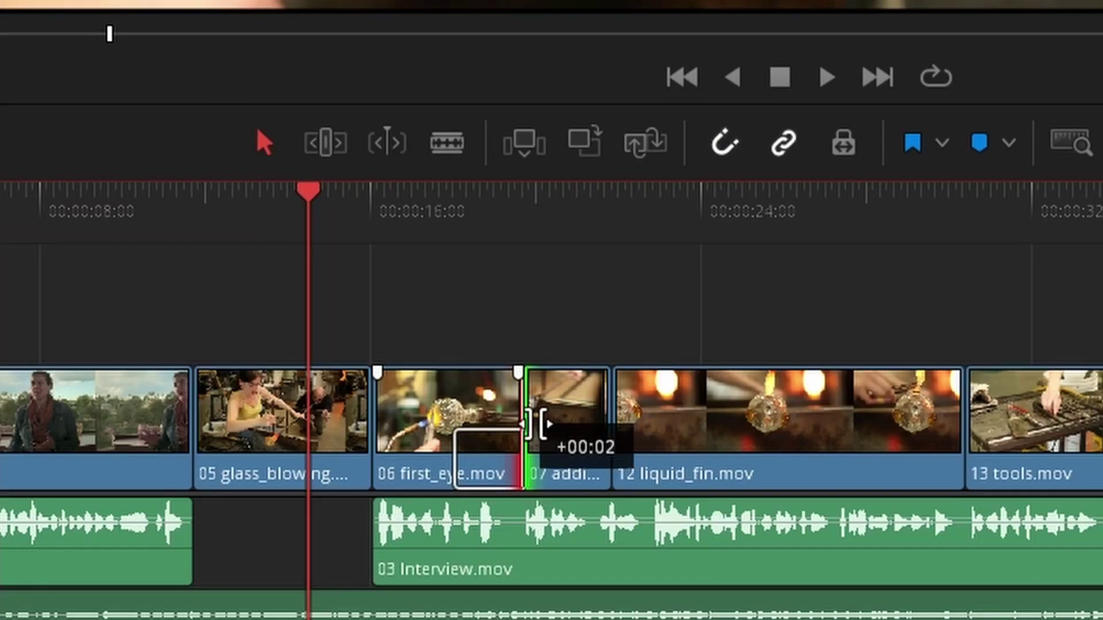
Roll the 06/07 cut earlier and the 07/12 cut later, lengthening adding_a_fin.
left_click_drag(549, 424, 489, 425)
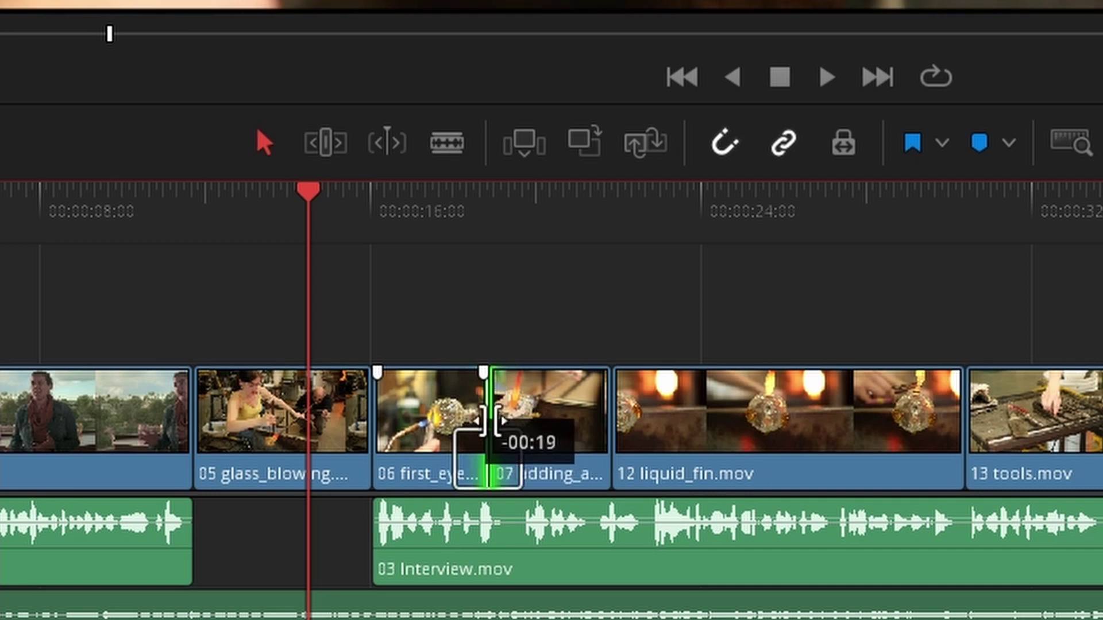
left_click_drag(490, 425, 492, 425)
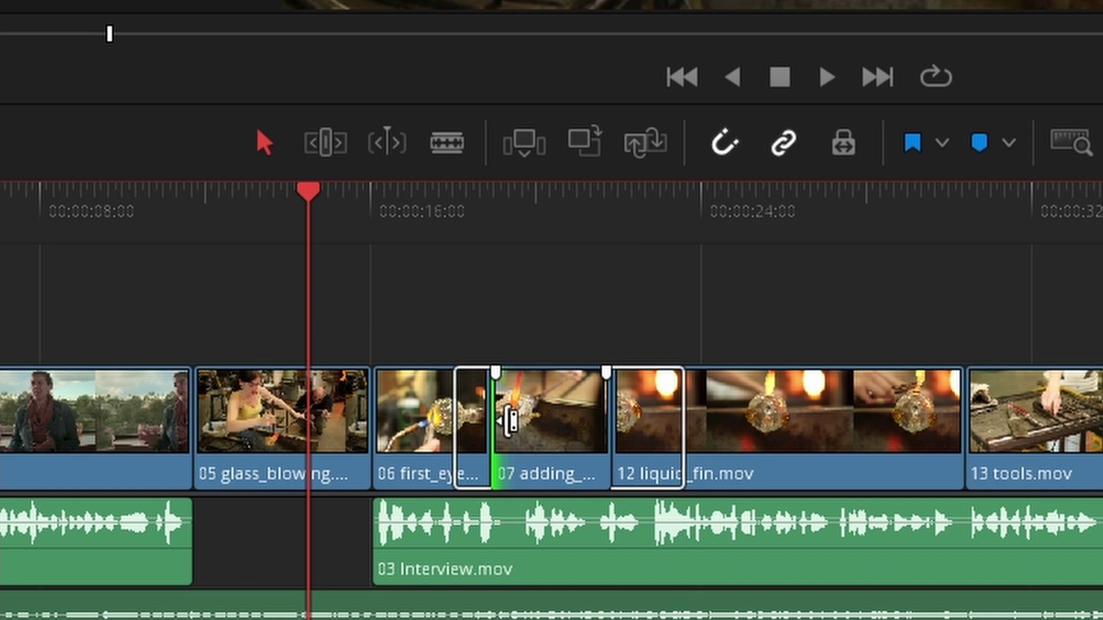
left_click_drag(509, 423, 466, 423)
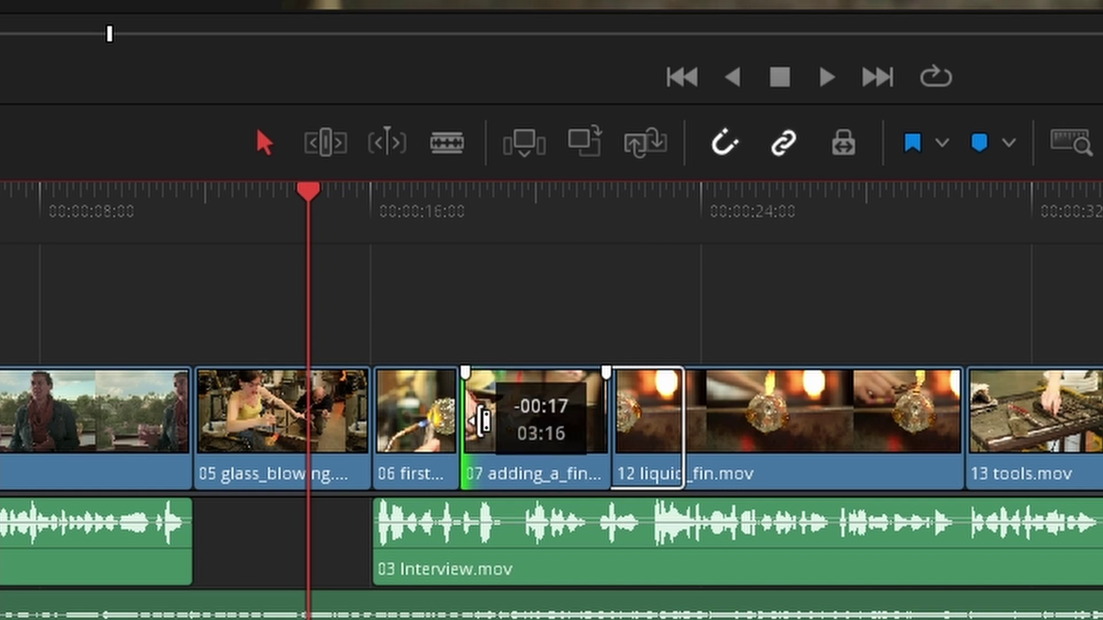
left_click_drag(605, 431, 661, 430)
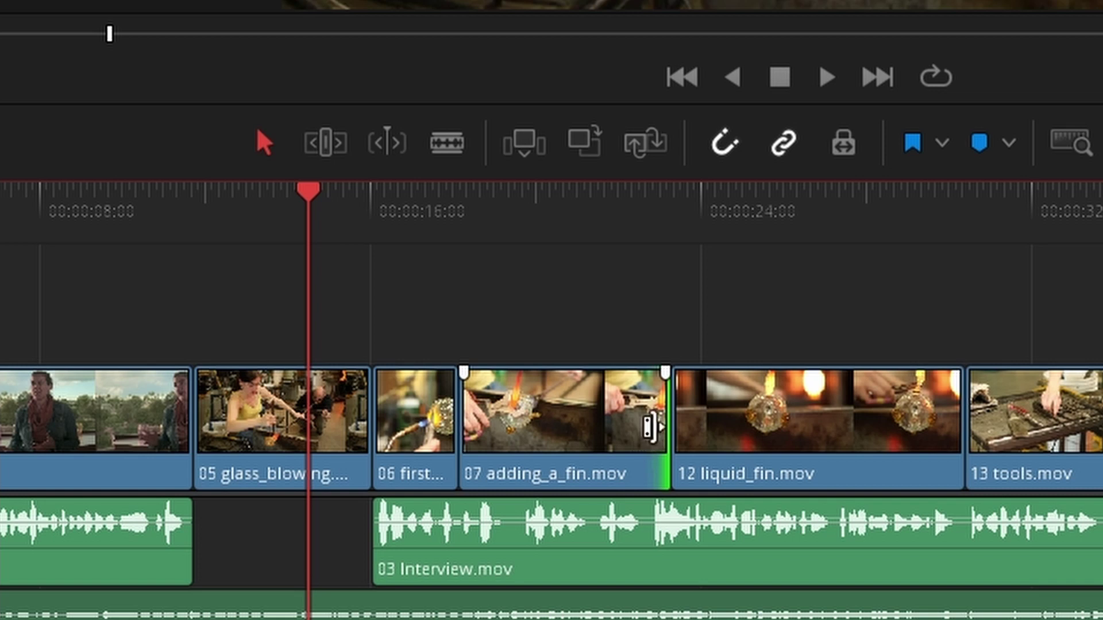
Shorten adding_a_fin's tail and head to open a gap, then marquee-select the clips from 06 on.
left_click_drag(650, 427, 570, 426)
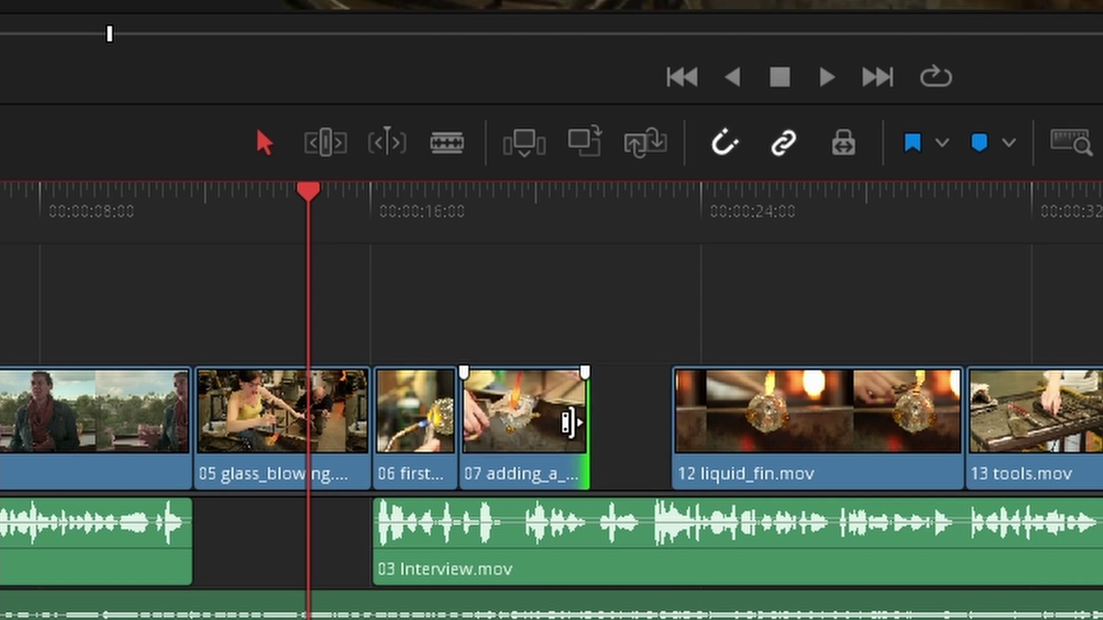
left_click_drag(464, 414, 524, 411)
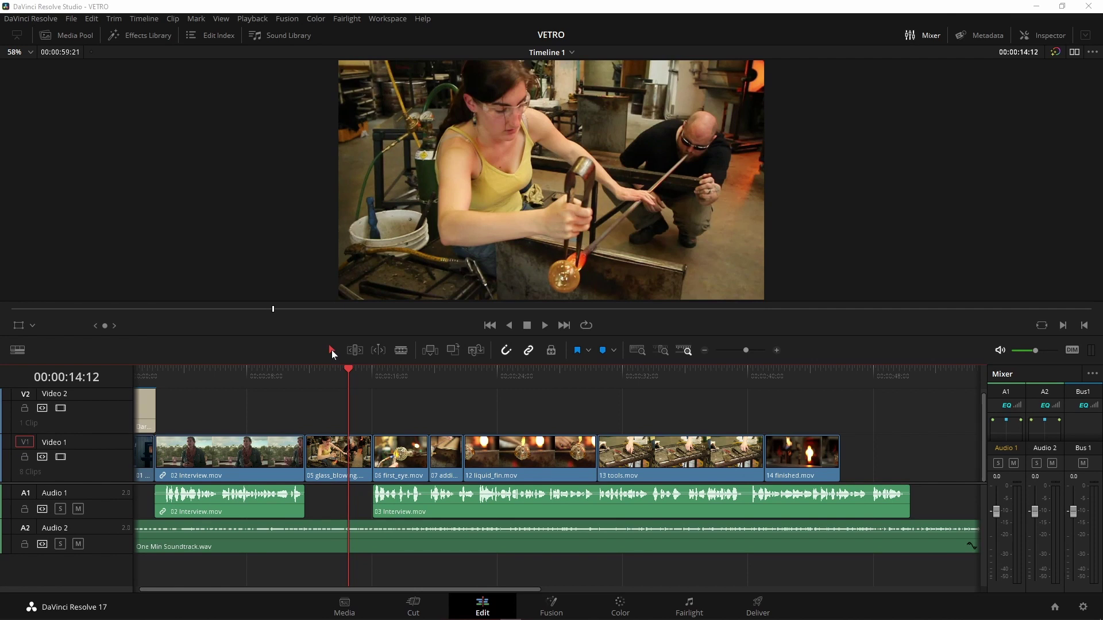
mouse_move(432, 407)
left_mouse_down()
mouse_move(750, 399)
mouse_move(689, 484)
left_mouse_up()
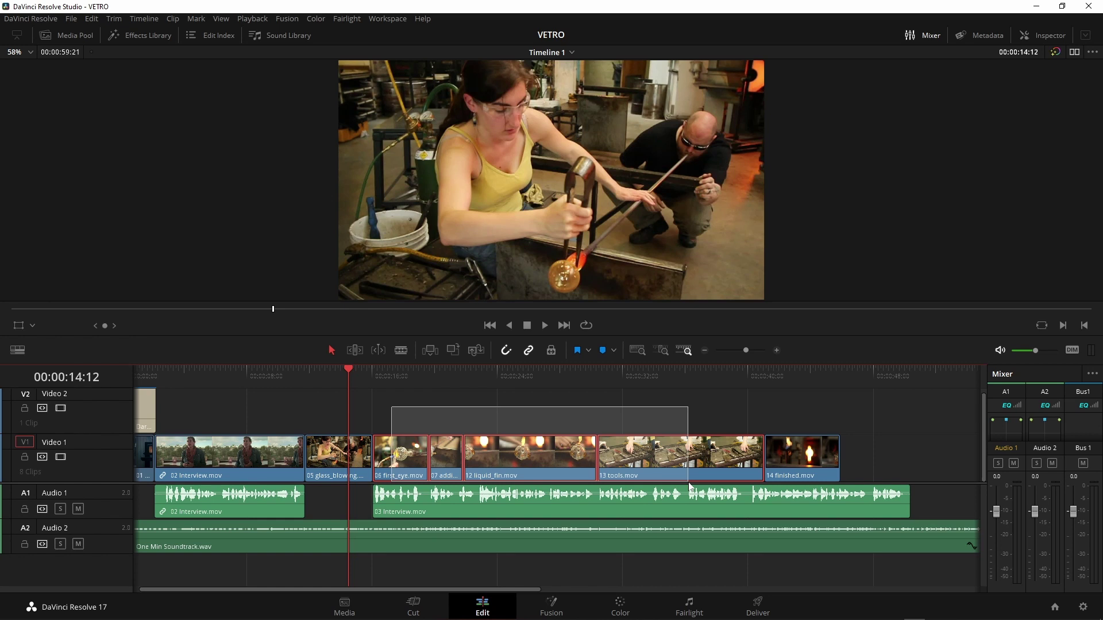
left_click_drag(690, 486, 688, 482)
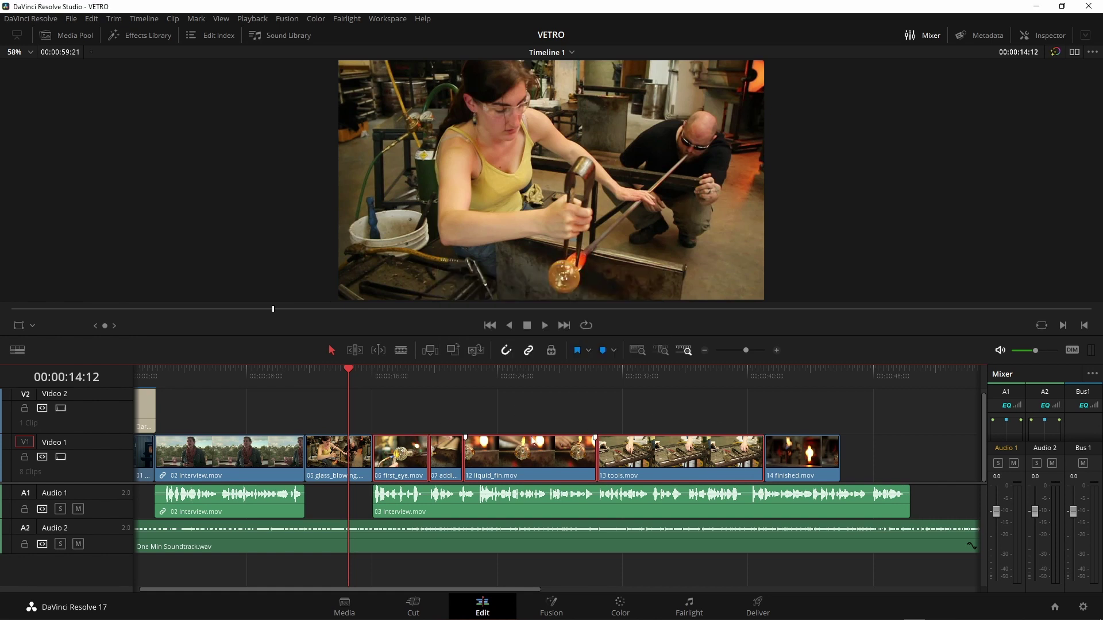
left_click_drag(397, 413, 751, 527)
left_click_drag(215, 407, 346, 506)
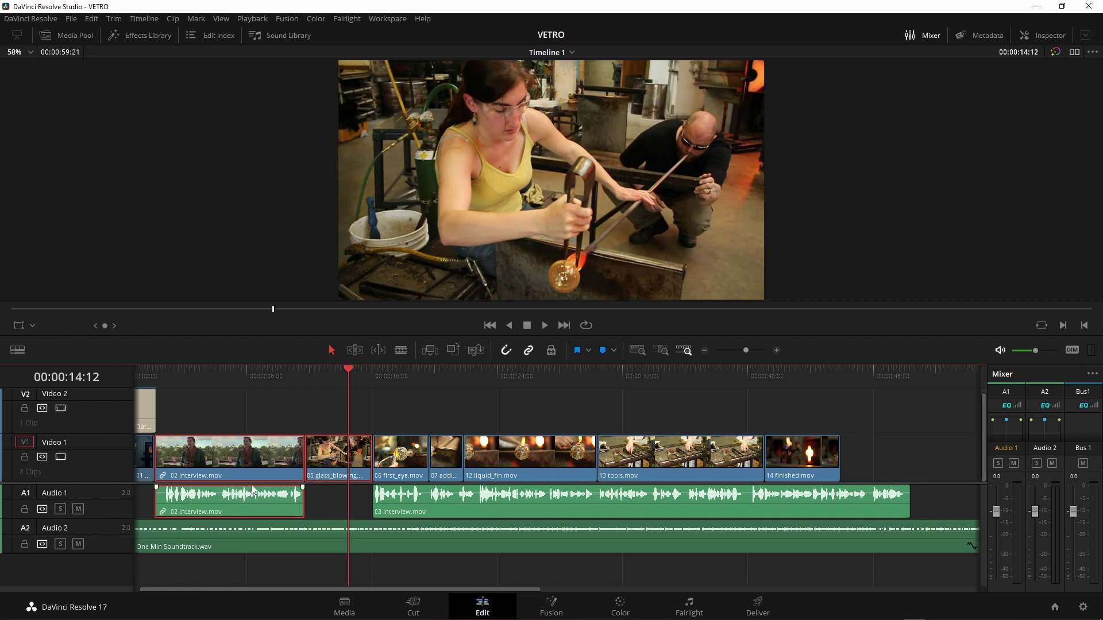
left_click_drag(400, 409, 657, 501)
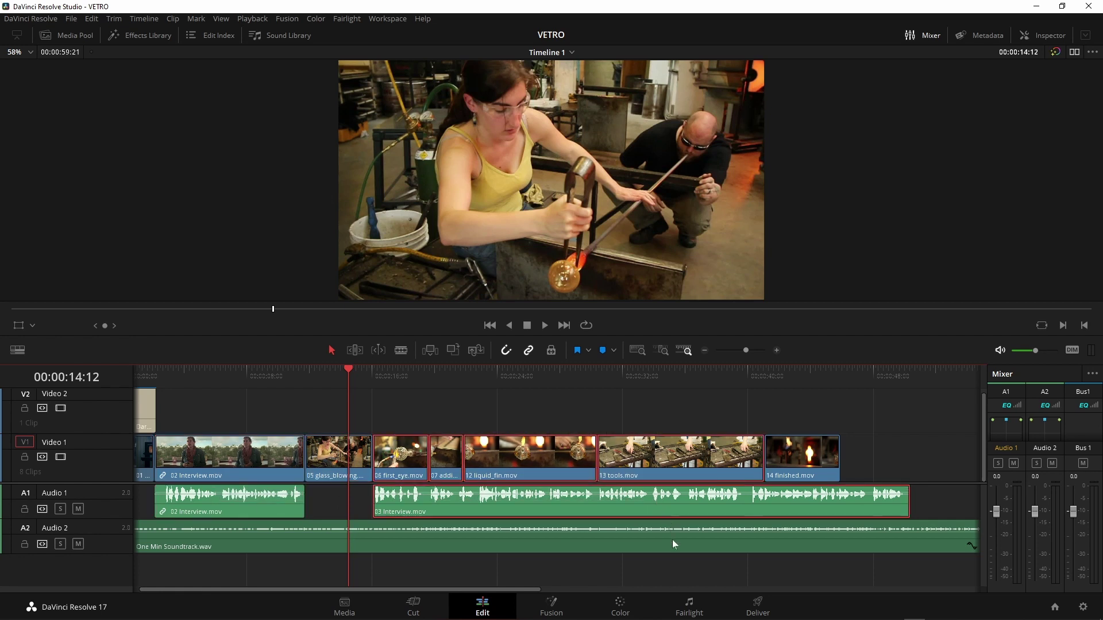
left_click(424, 417)
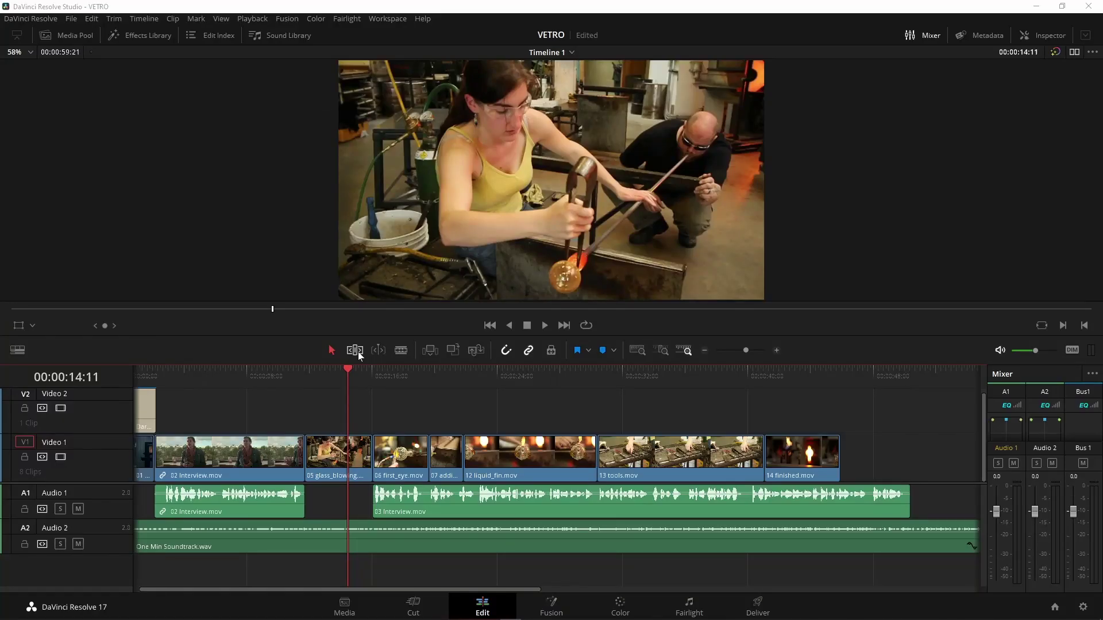
Switch to Trim Edit mode and ripple-trim the 06/07 and 07/12 cuts slightly earlier.
key("t")
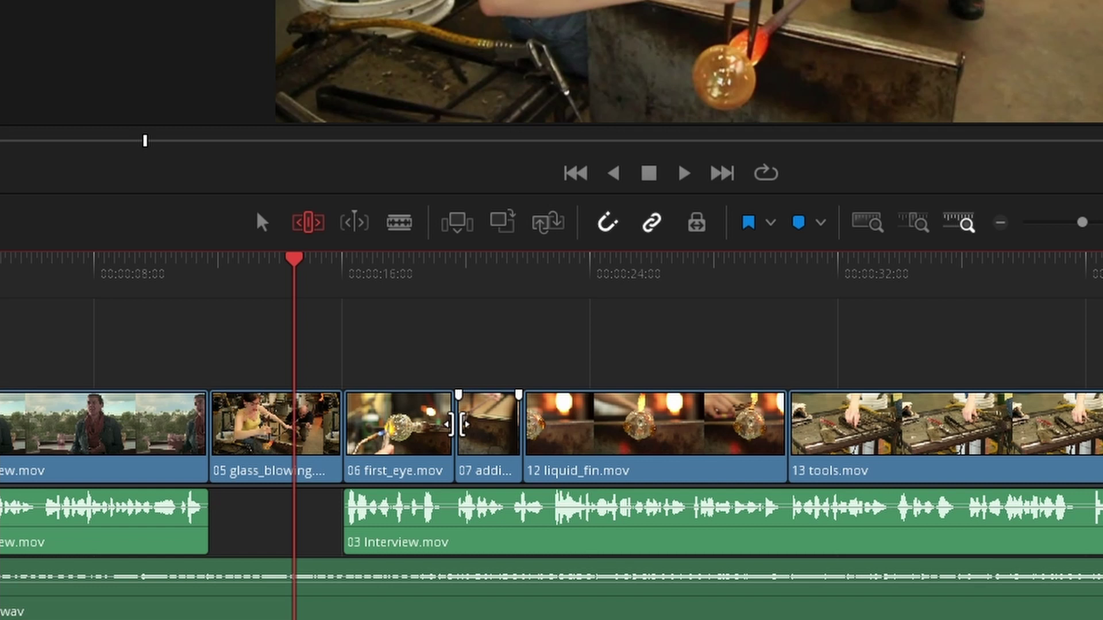
mouse_move(460, 424)
left_mouse_down()
mouse_move(422, 419)
mouse_move(454, 421)
left_mouse_up()
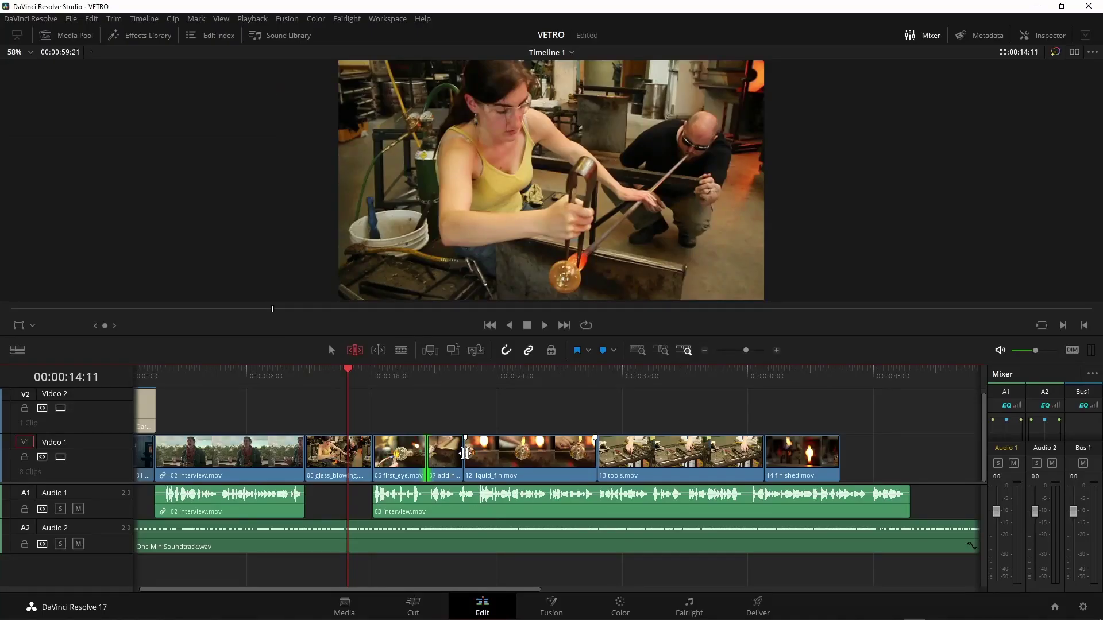
left_click_drag(466, 454, 462, 447)
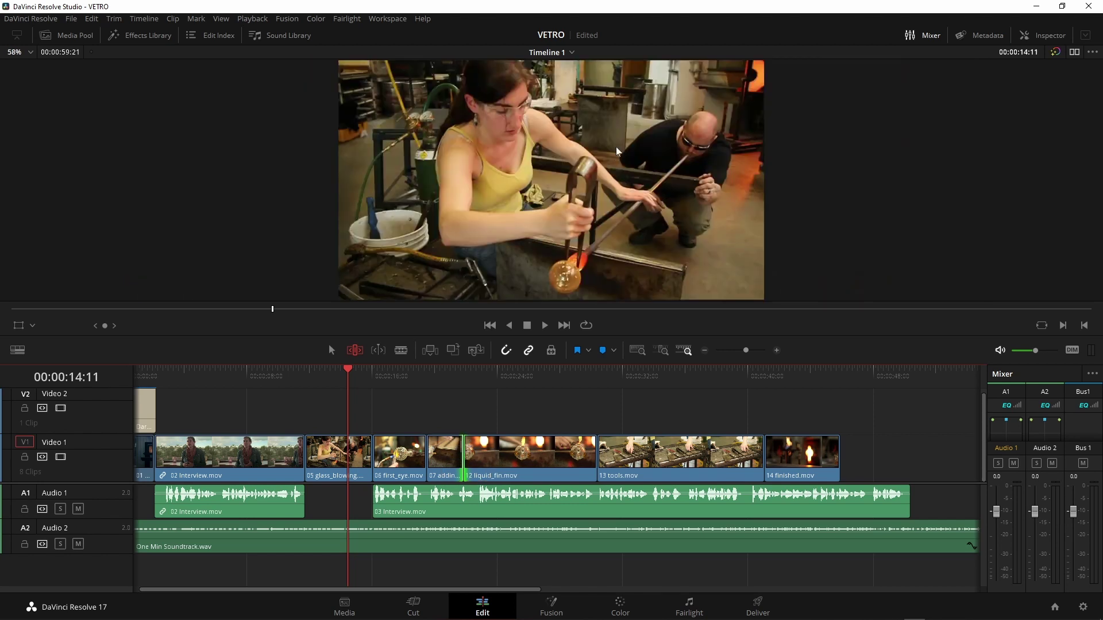
Save the VETRO project, trim the 07/12 cut later, and save again.
key("ctrl+s")
left_click_drag(465, 464, 472, 464)
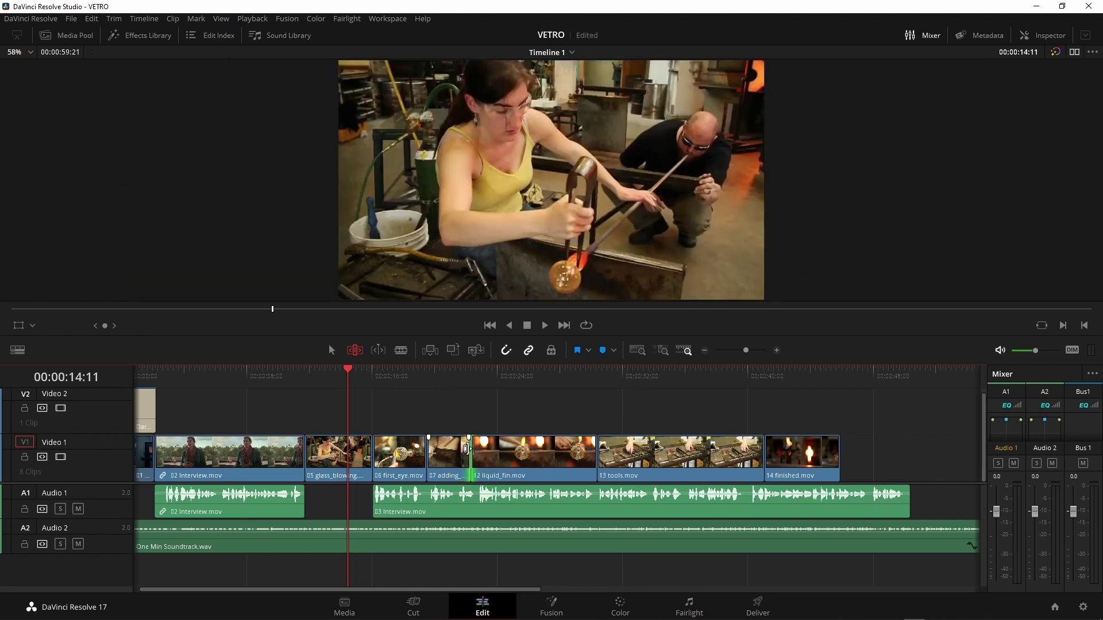
key("ctrl+s")
Play back the interview's end around 00:00:10:12, park at 00:00:10:00, and start trimming the 02/05 cut.
left_click(286, 381)
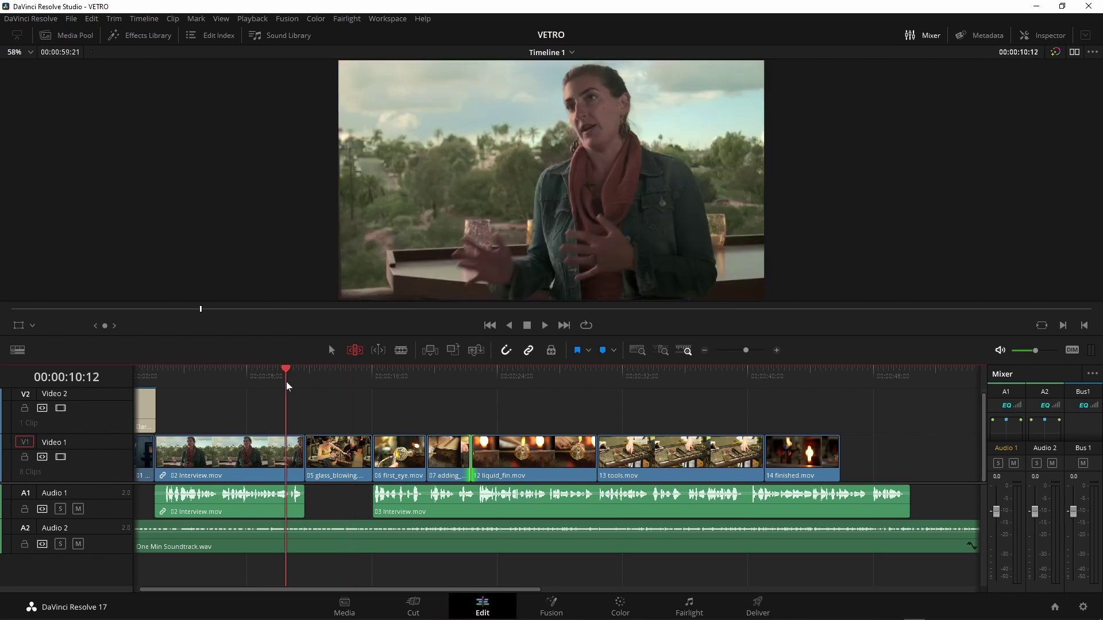
key("space")
left_click(284, 386)
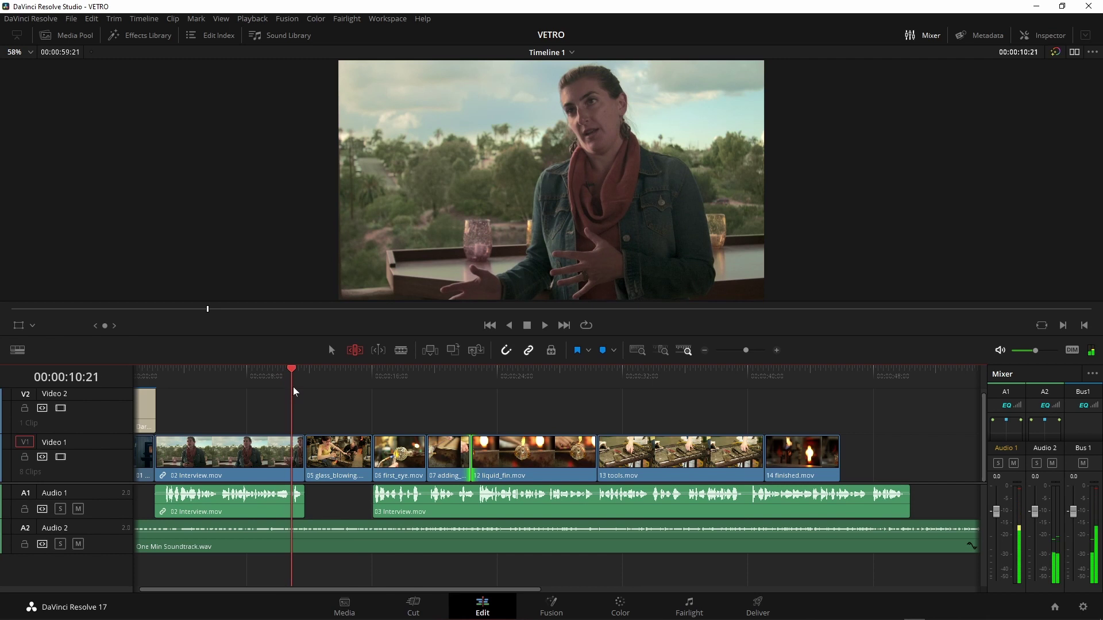
left_click(278, 387)
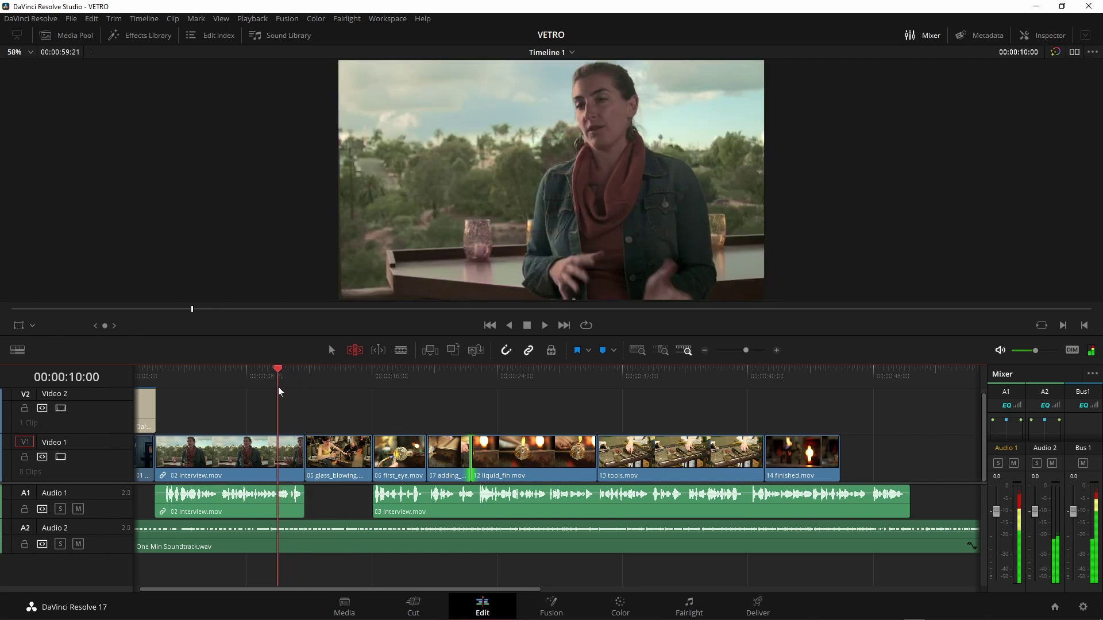
left_click_drag(307, 456, 302, 456)
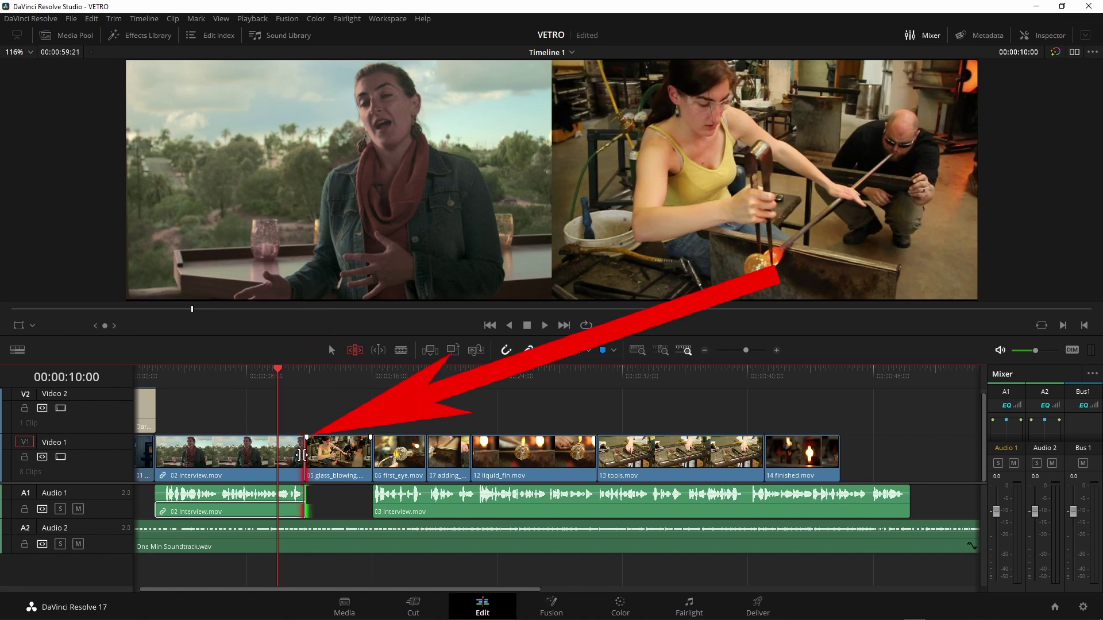
Ripple-trim the 07/12 cut later to extend adding_a_fin, then play back from about 00:00:22.
mouse_move(470, 455)
left_mouse_down()
mouse_move(504, 456)
mouse_move(462, 454)
left_mouse_up()
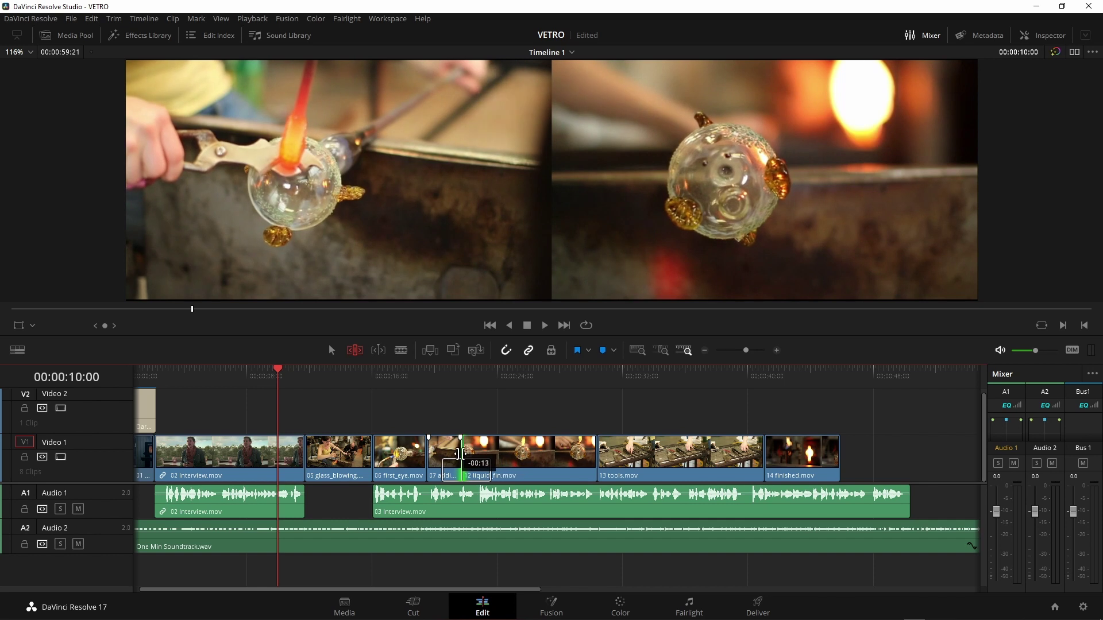
mouse_move(463, 453)
left_mouse_down()
mouse_move(498, 455)
mouse_move(480, 454)
mouse_move(478, 441)
left_mouse_up()
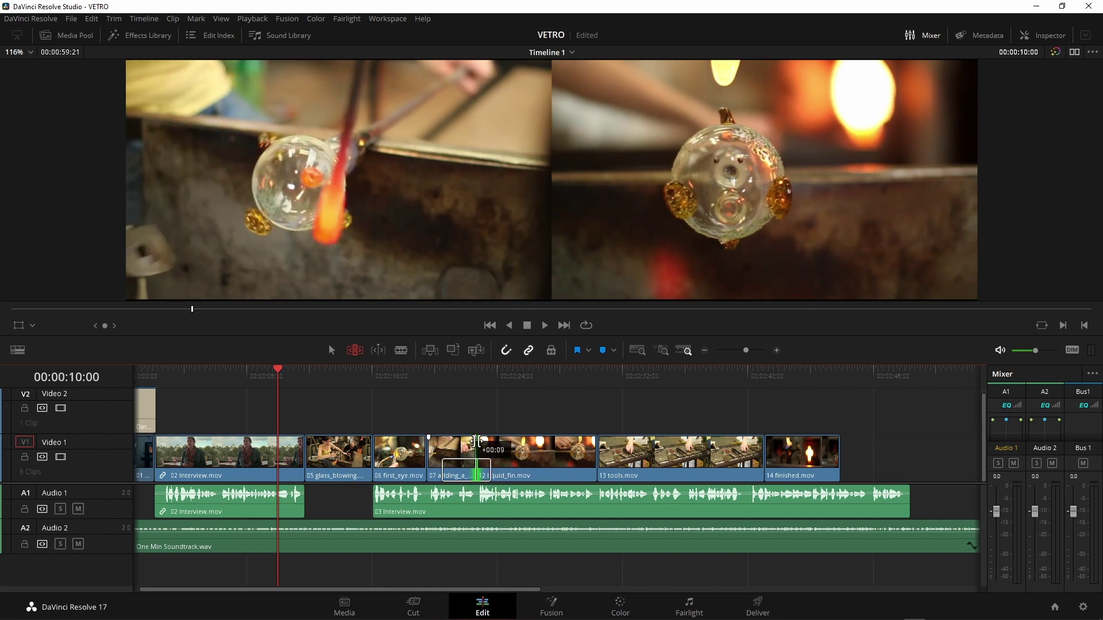
left_click_drag(477, 442, 492, 442)
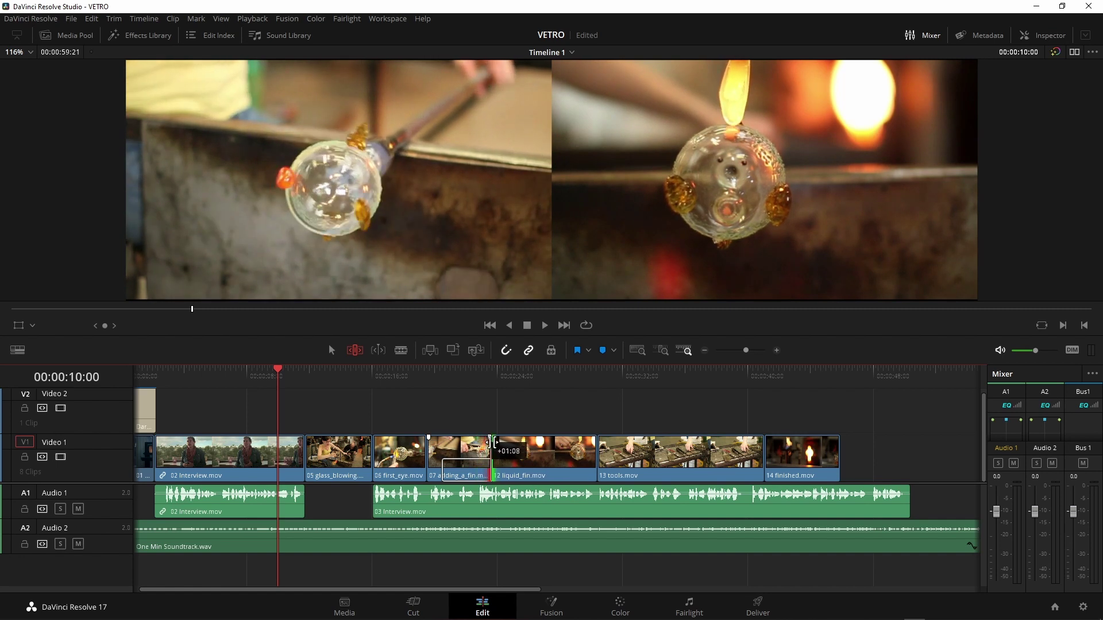
left_click(468, 374)
key("space")
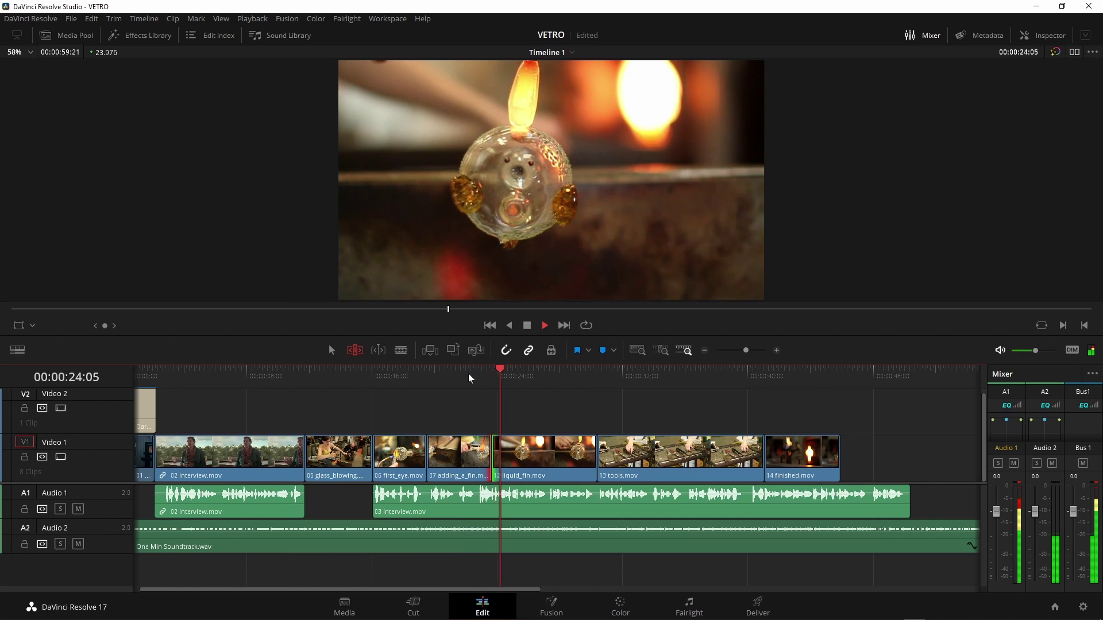
key("space")
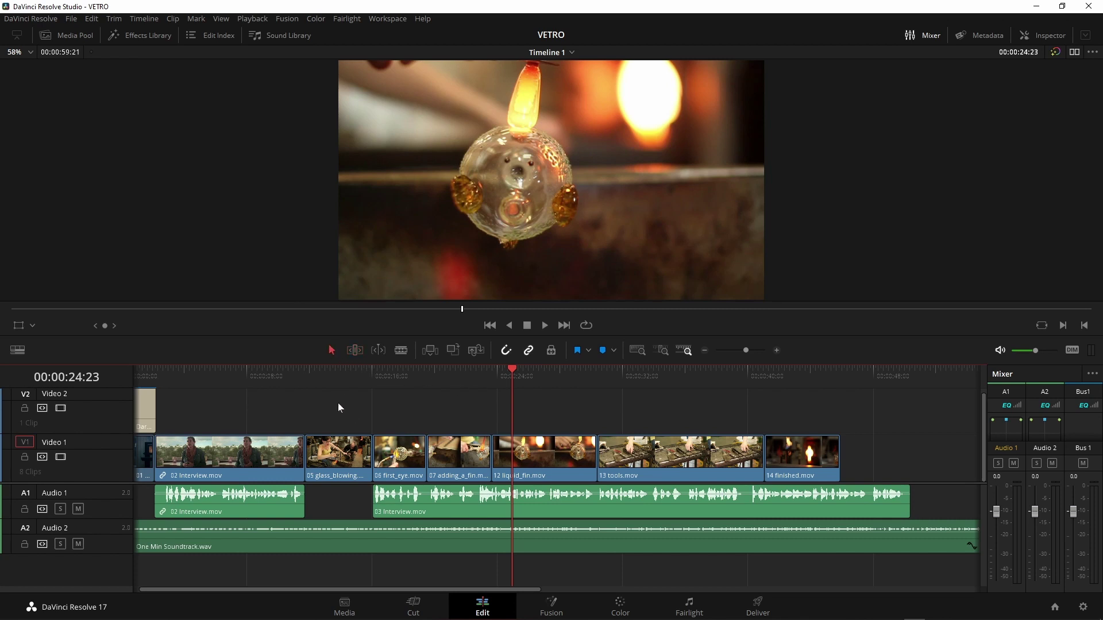
mouse_move(321, 402)
left_mouse_down()
mouse_move(572, 510)
mouse_move(353, 361)
left_mouse_up()
left_click_drag(341, 409, 579, 518)
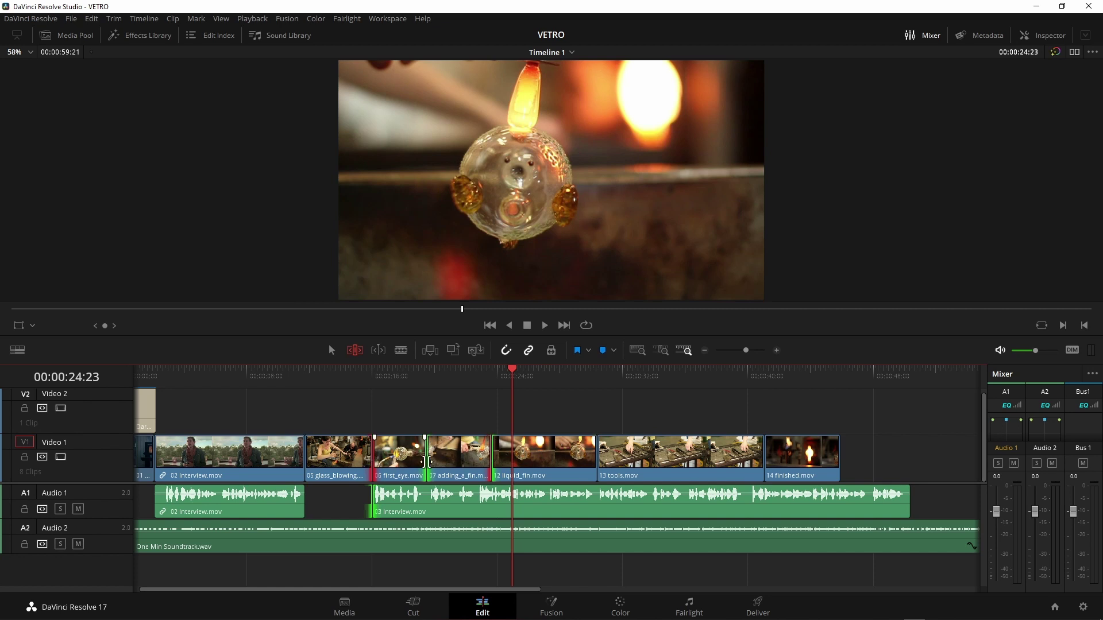
left_click_drag(428, 461, 393, 462)
left_click(434, 414)
Slide first_eye and adding_a_fin later to +04:17, then nudge their cuts slightly later.
left_click_drag(455, 466, 337, 453)
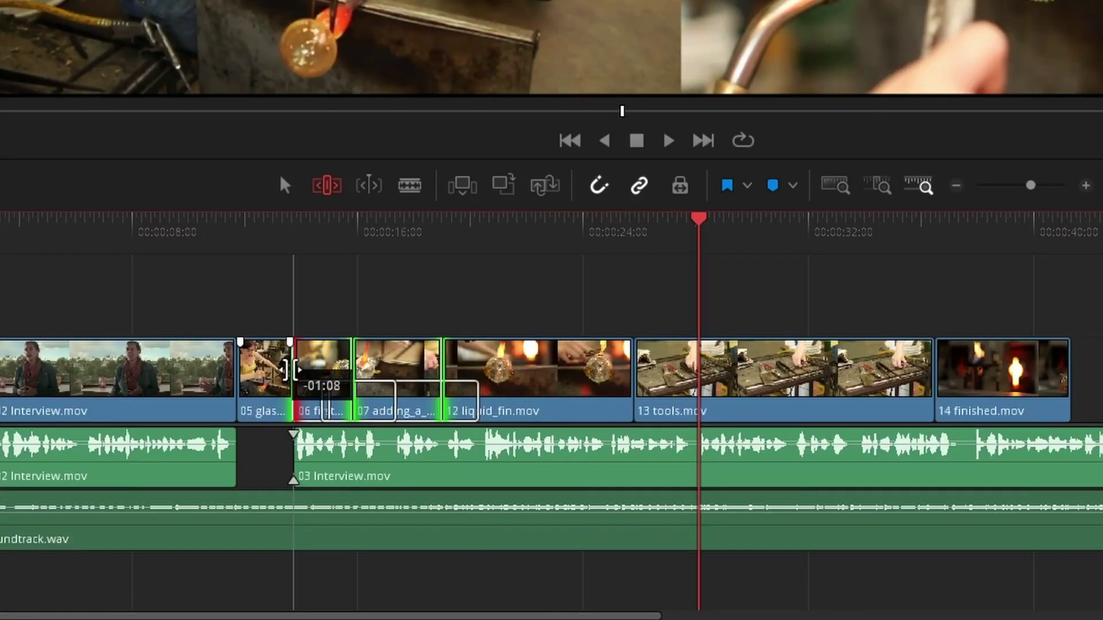
left_click_drag(291, 371, 315, 377)
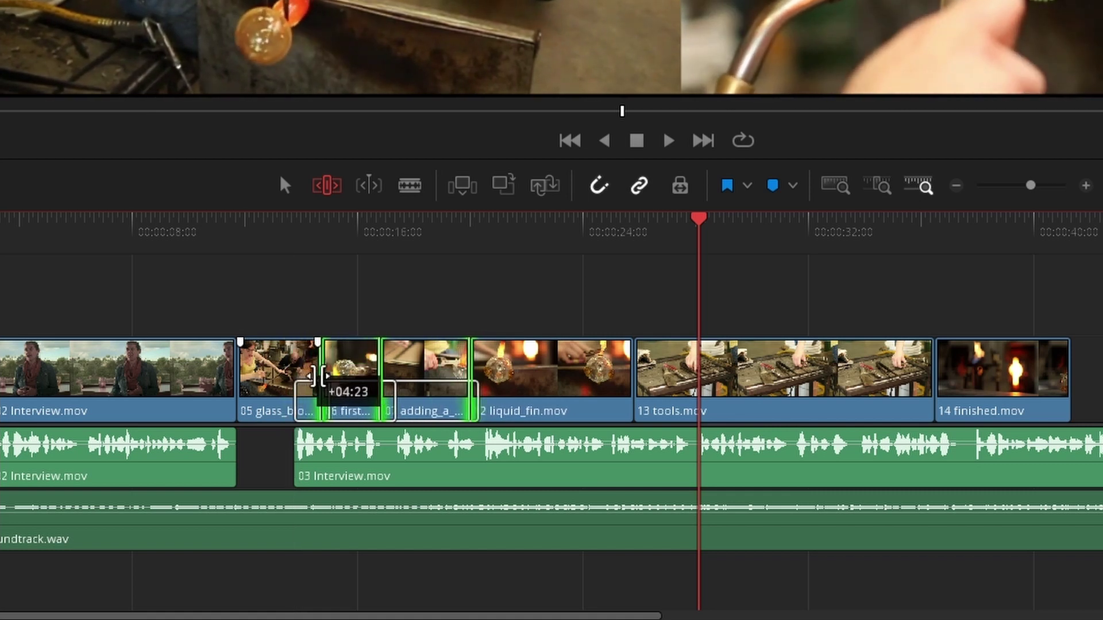
mouse_move(315, 376)
left_mouse_down()
mouse_move(326, 388)
mouse_move(319, 370)
left_mouse_up()
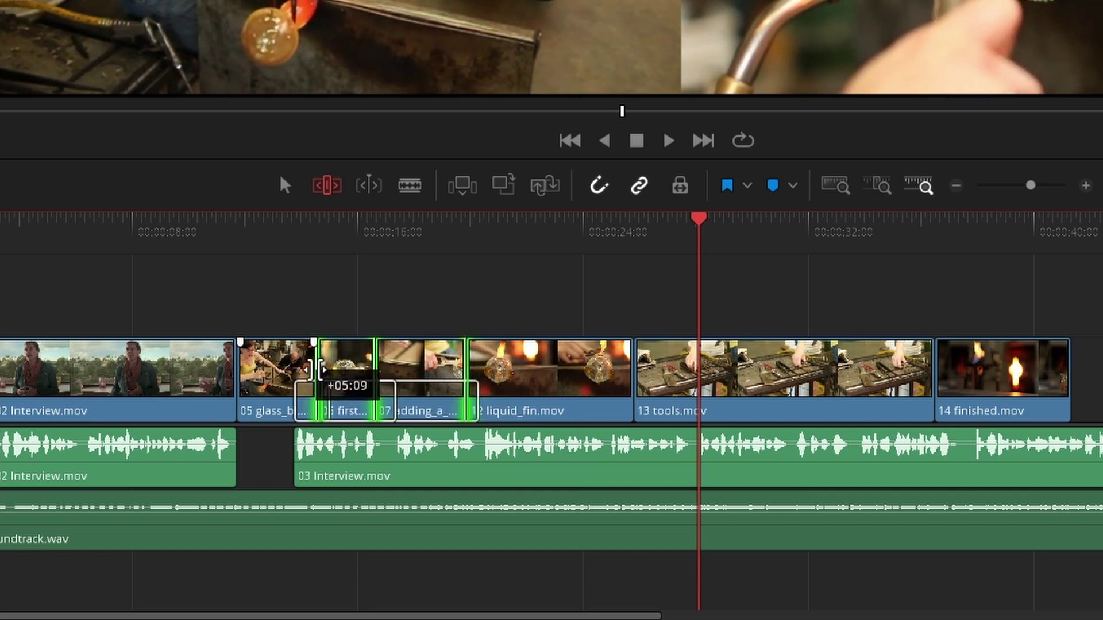
left_click_drag(318, 369, 325, 370)
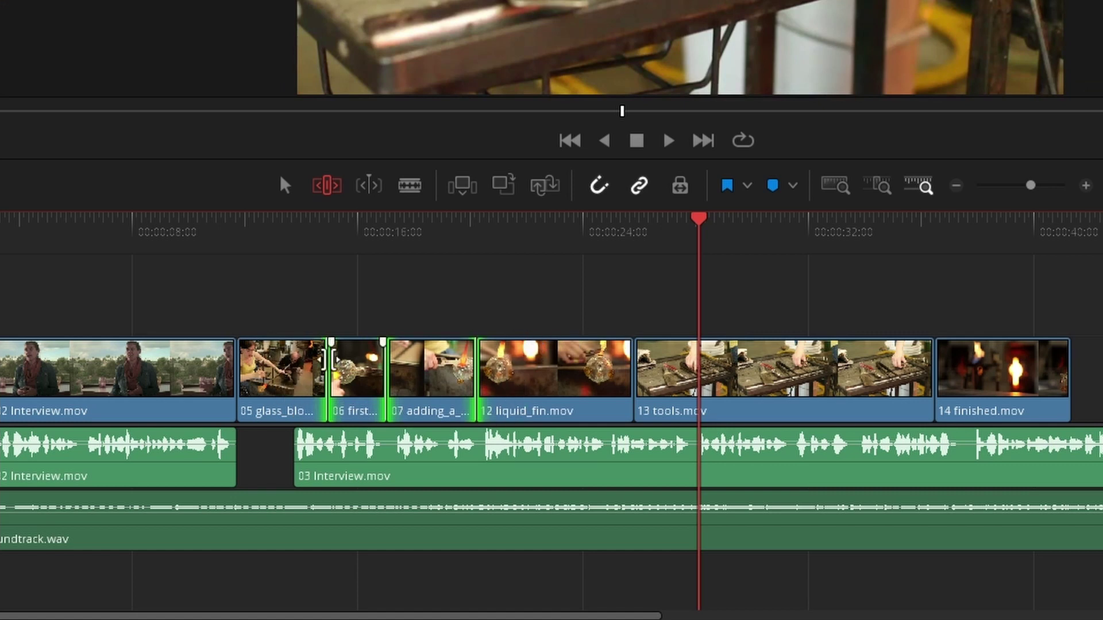
Marquee-select the cuts on both sides of adding_a_fin and roll them earlier, then back later.
left_click(410, 279)
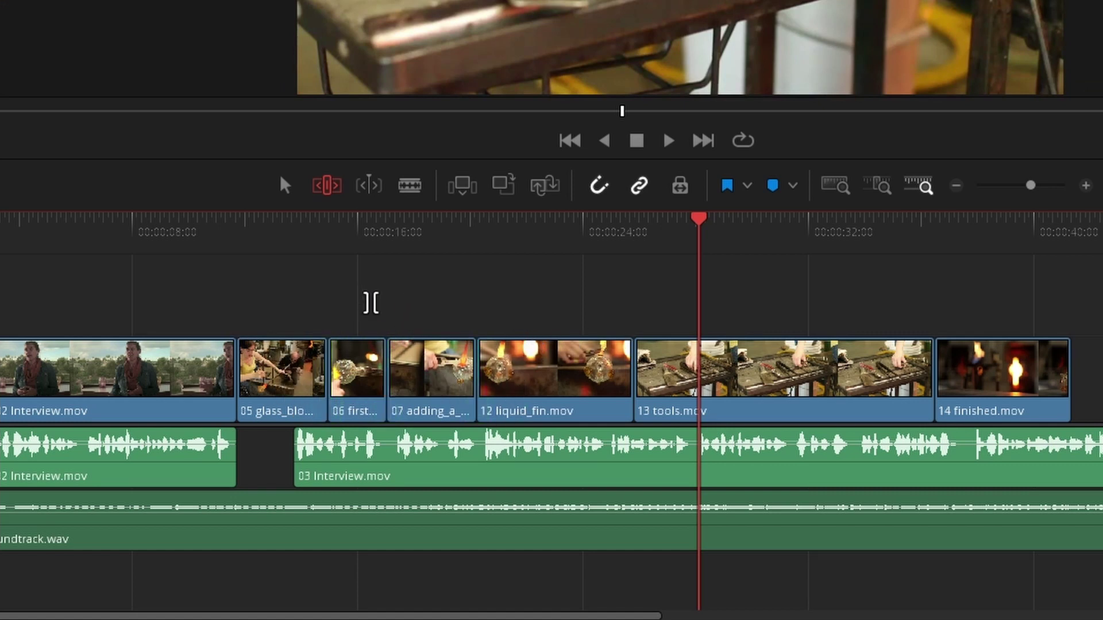
left_click_drag(363, 296, 546, 394)
mouse_move(389, 373)
left_mouse_down()
mouse_move(381, 392)
mouse_move(379, 376)
left_mouse_up()
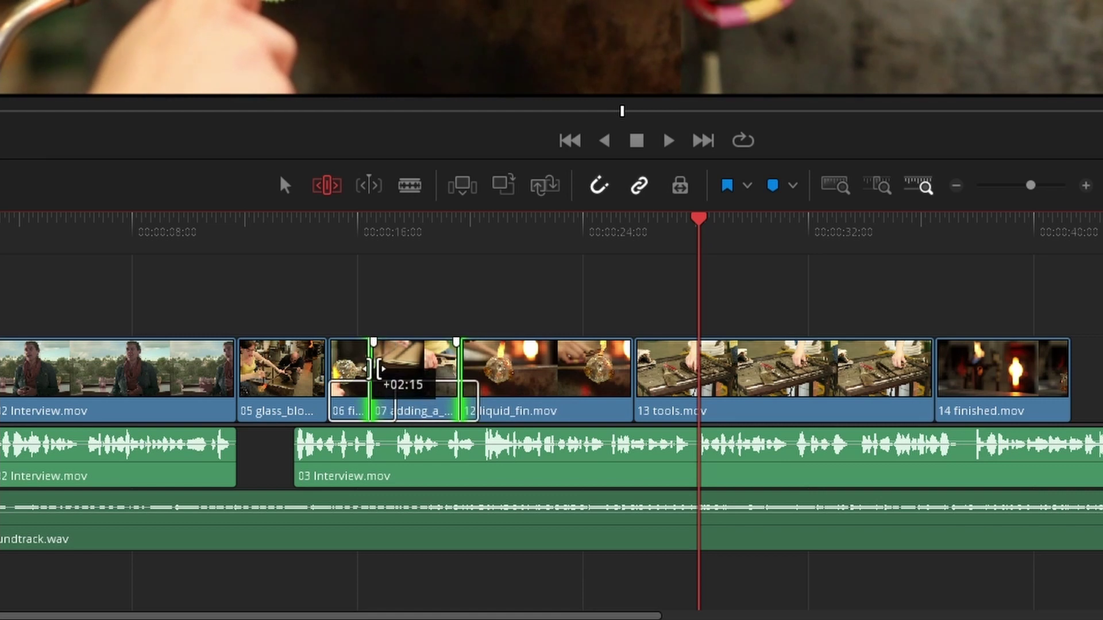
left_click_drag(379, 376, 399, 376)
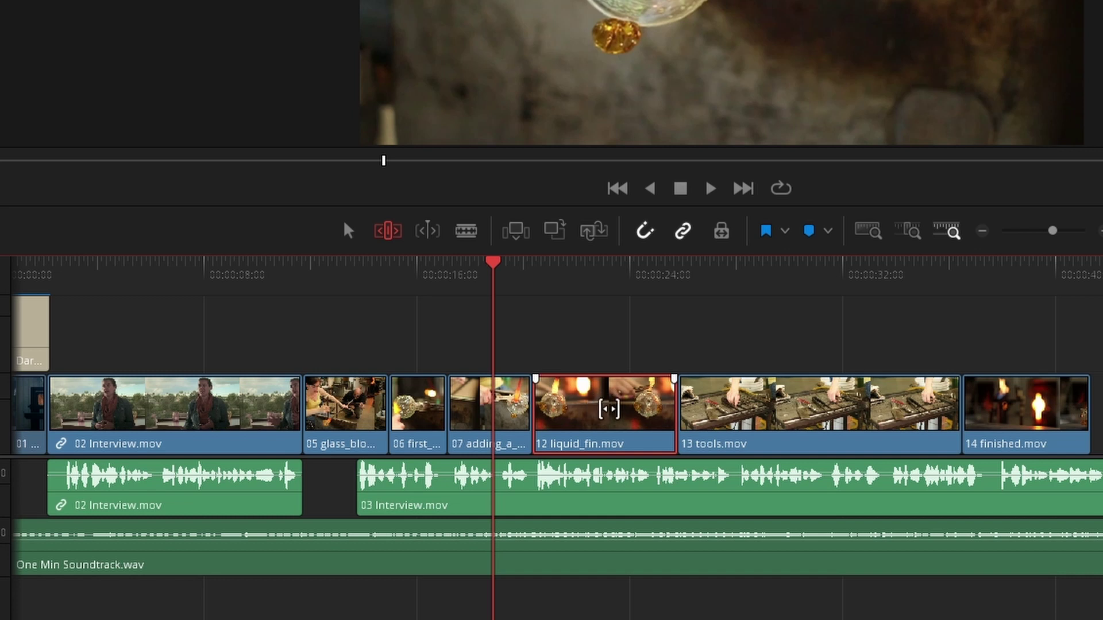
Slip liquid_fin's footage to +01:03 and ripple-shorten glass_blowing's end to close the gap.
mouse_move(608, 409)
left_mouse_down()
mouse_move(686, 412)
mouse_move(613, 410)
mouse_move(634, 406)
left_mouse_up()
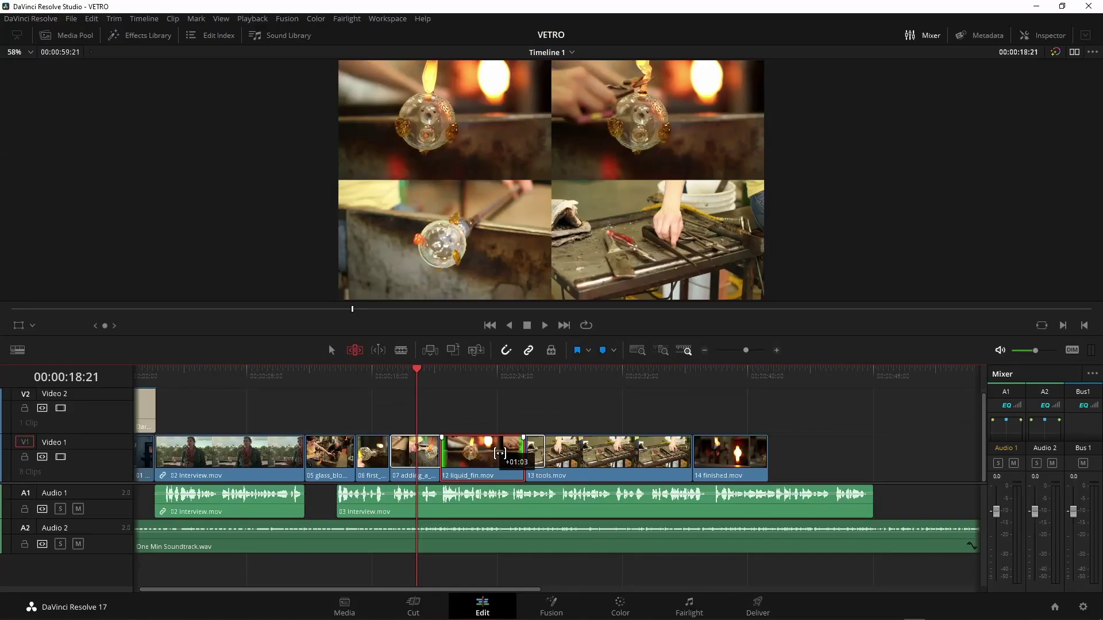
left_click_drag(634, 406, 634, 406)
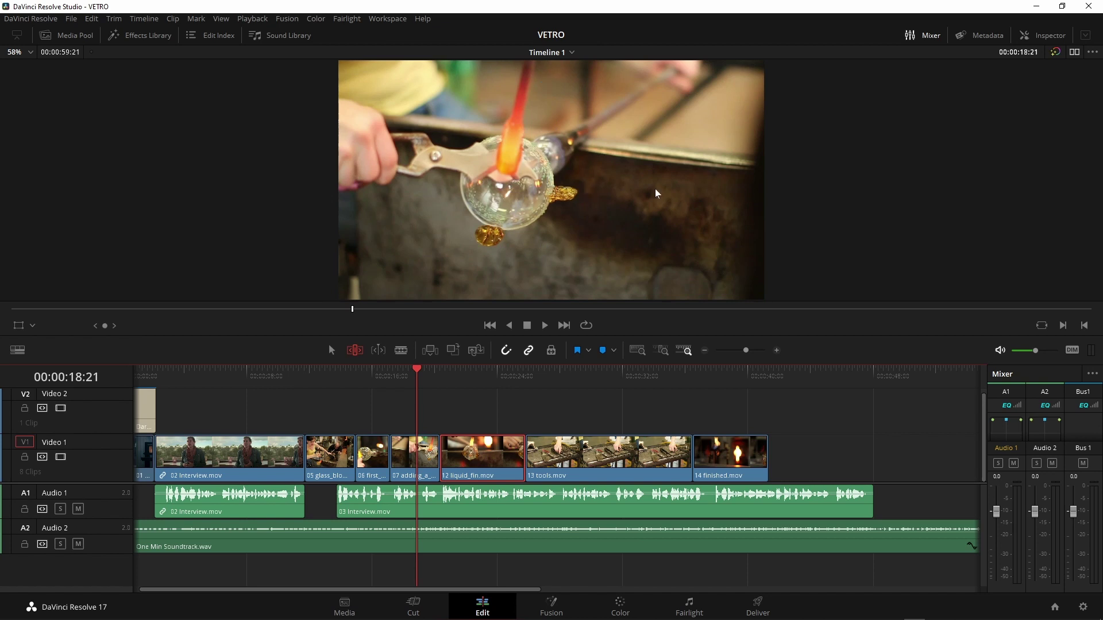
left_click_drag(353, 460, 339, 460)
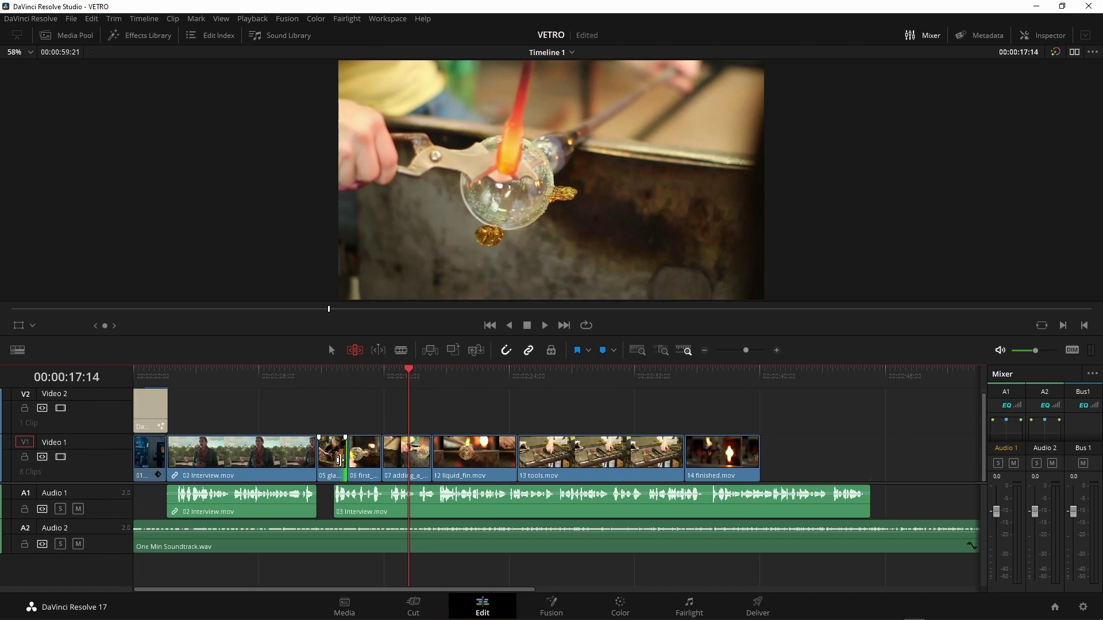
Zoom in, slip glass_blowing's footage a few frames later, then slip first_eye's footage within its clip.
scroll(339, 460, "up", 3)
scroll(341, 455, "up", 4)
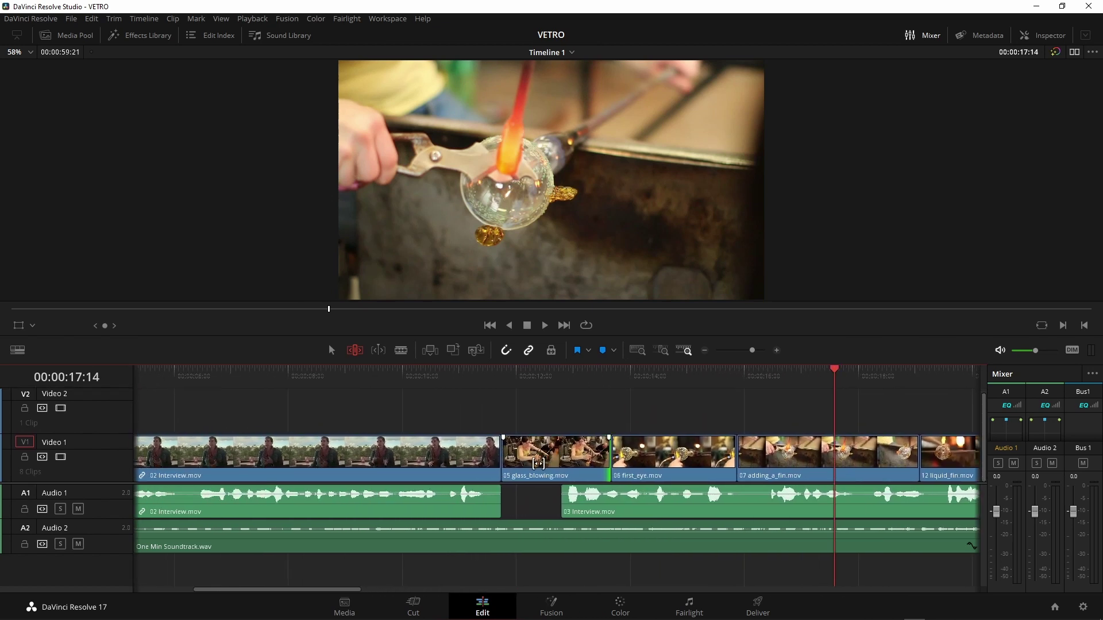
left_click_drag(542, 453, 556, 453)
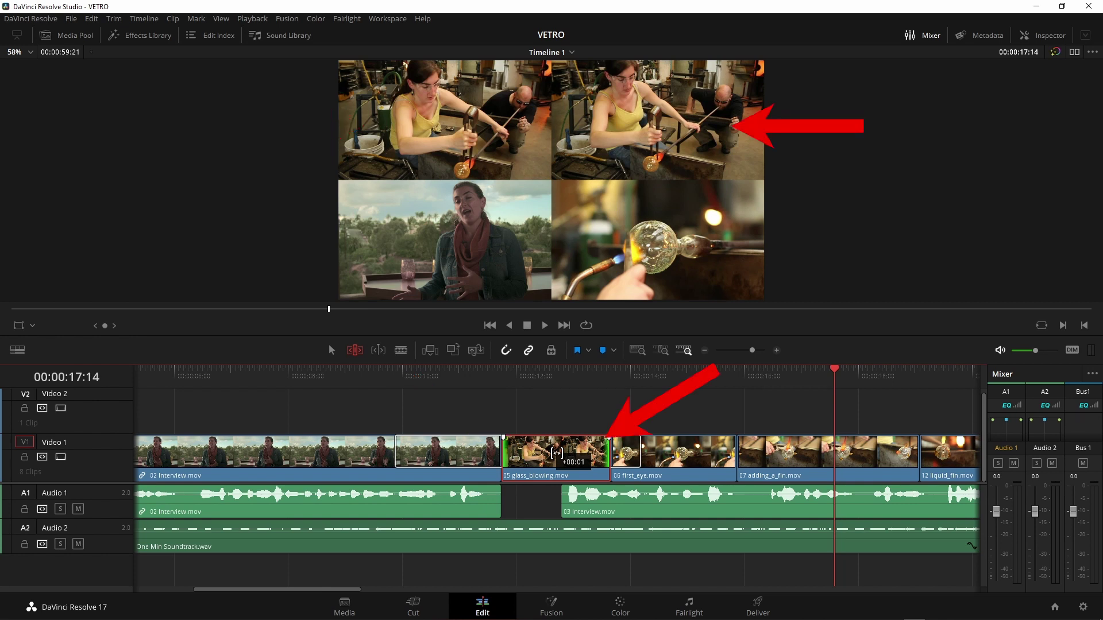
left_click_drag(556, 453, 555, 453)
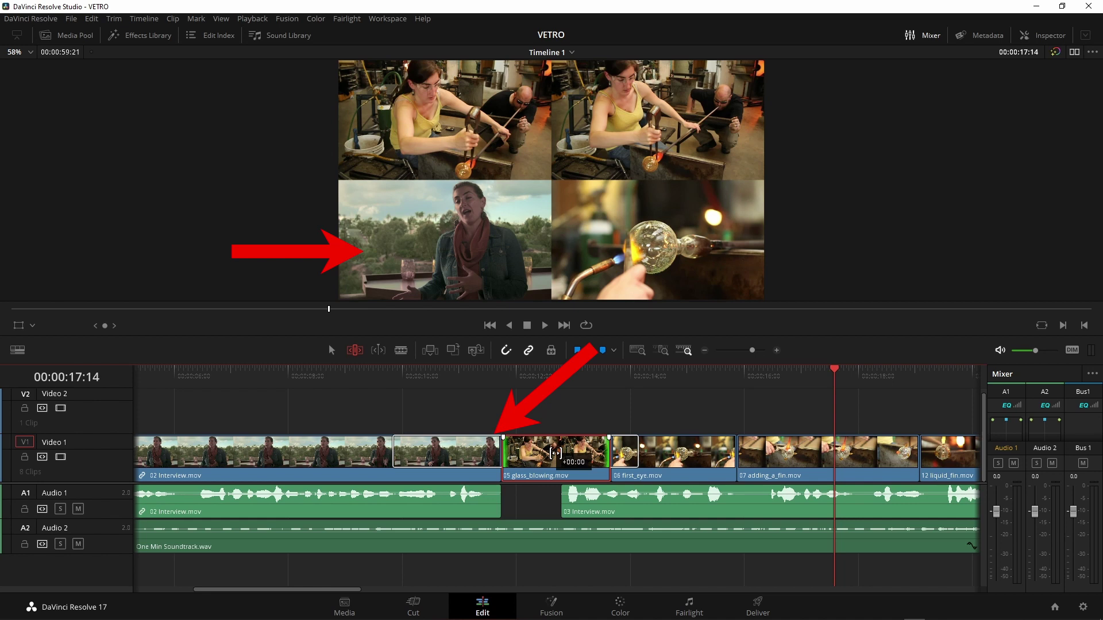
left_click_drag(555, 453, 559, 453)
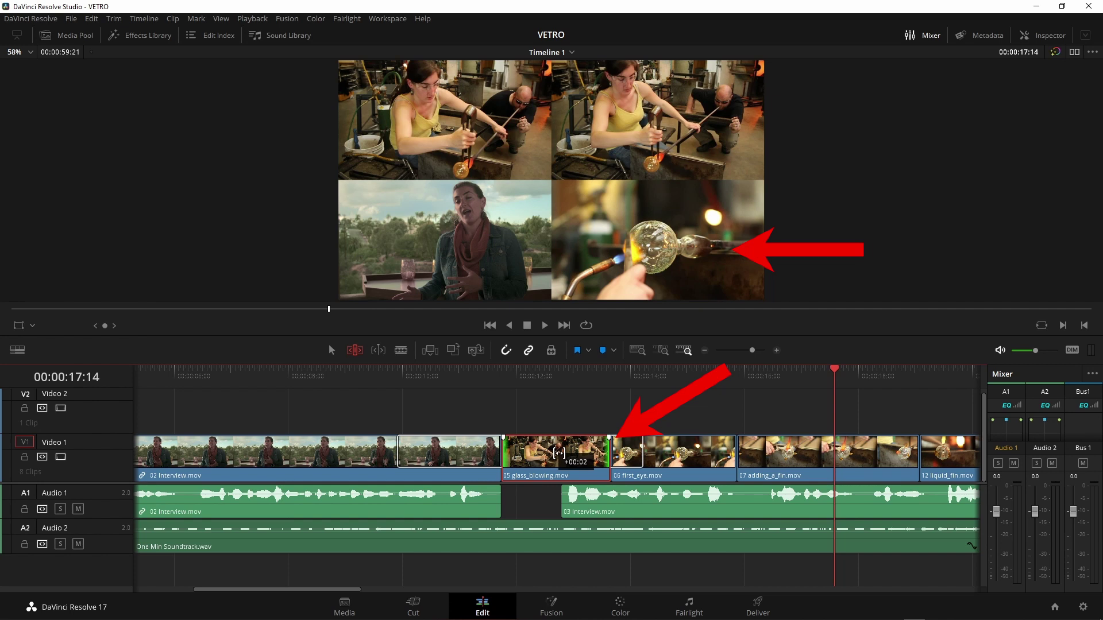
left_click_drag(559, 453, 598, 443)
left_click_drag(712, 451, 638, 446)
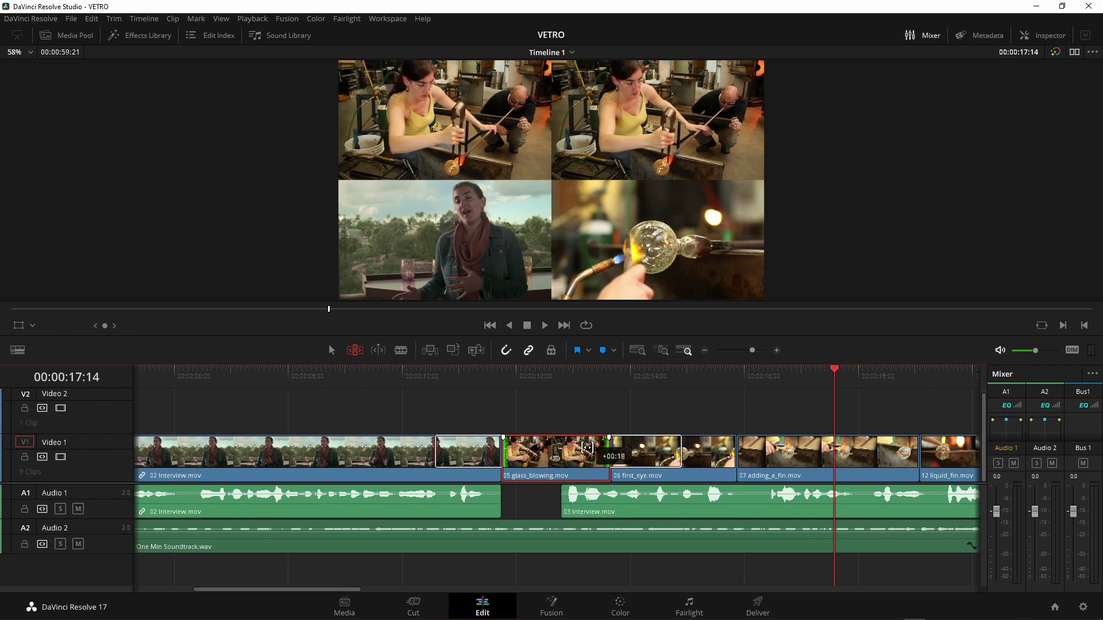
mouse_move(638, 447)
left_mouse_down()
mouse_move(677, 445)
mouse_move(630, 443)
mouse_move(656, 443)
left_mouse_up()
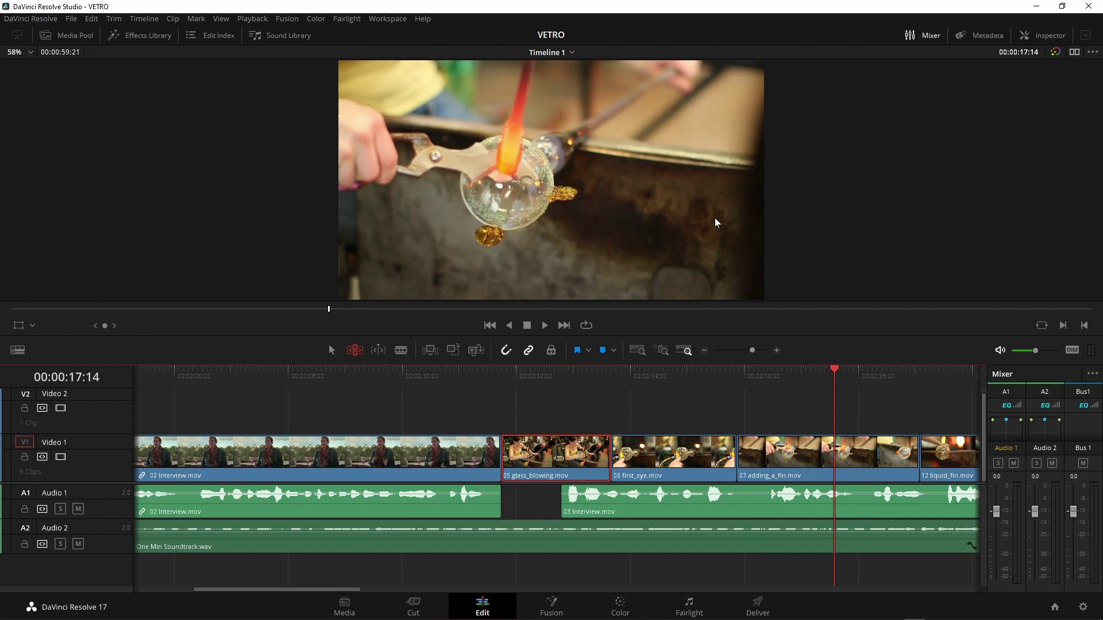
left_click(484, 373)
key("space")
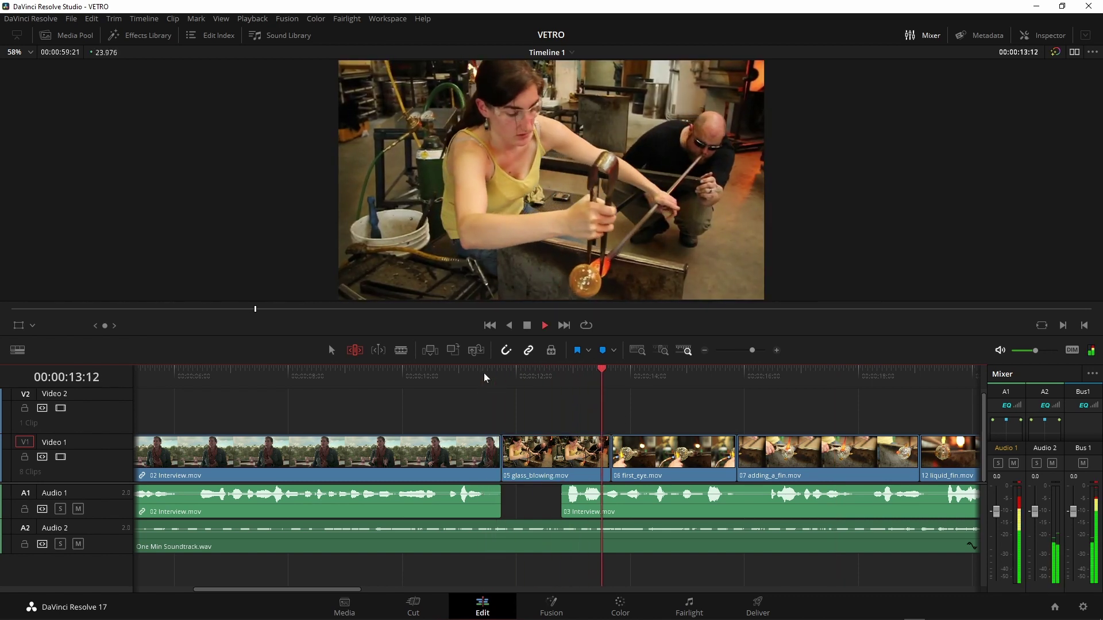
key("space")
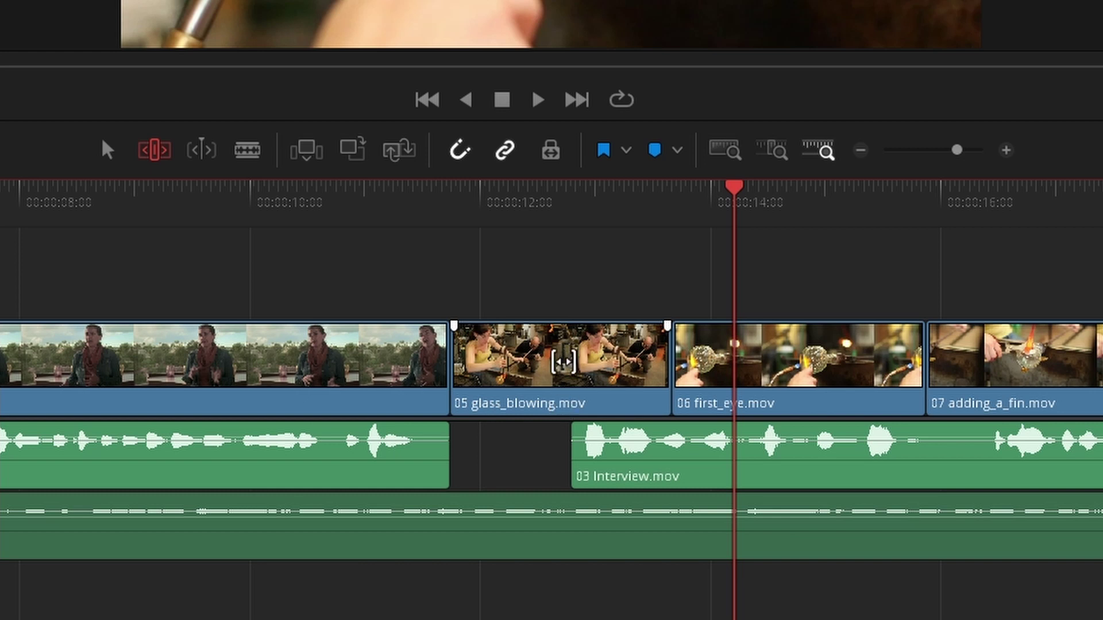
Slide 05 glass_blowing 21 frames earlier between 02 Interview and 06 first_eye.
left_click_drag(562, 362, 566, 361)
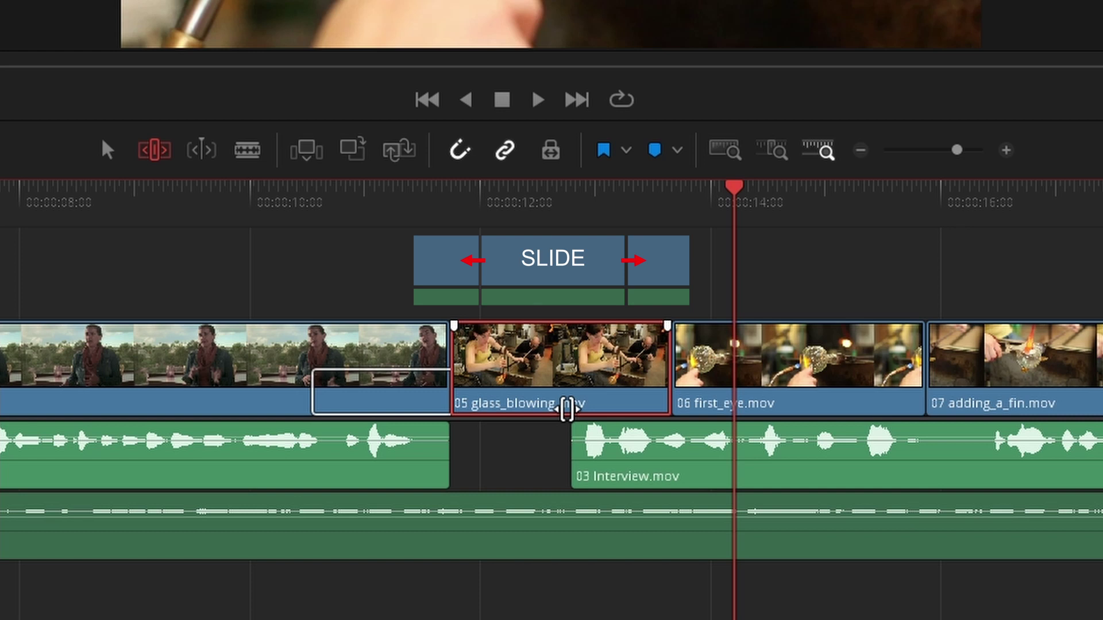
mouse_move(549, 402)
left_mouse_down()
mouse_move(501, 394)
mouse_move(508, 386)
mouse_move(519, 391)
mouse_move(464, 391)
left_mouse_up()
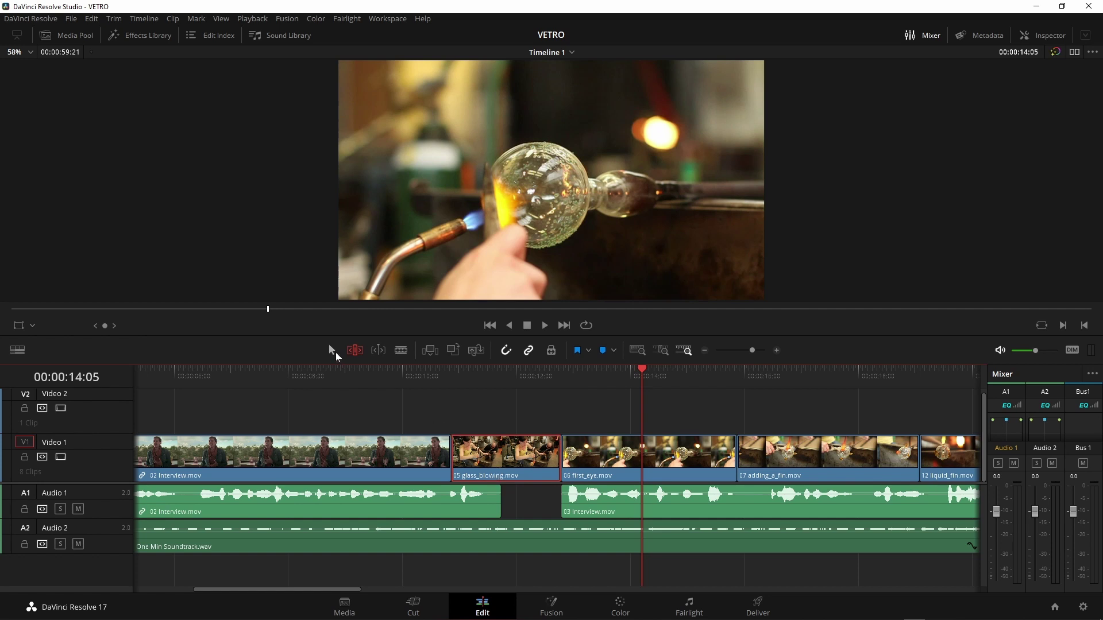
Test-move glass_blowing right over first_eye, then undo the move so the clips stay put.
mouse_move(499, 460)
left_mouse_down()
mouse_move(524, 460)
mouse_move(485, 458)
left_mouse_up()
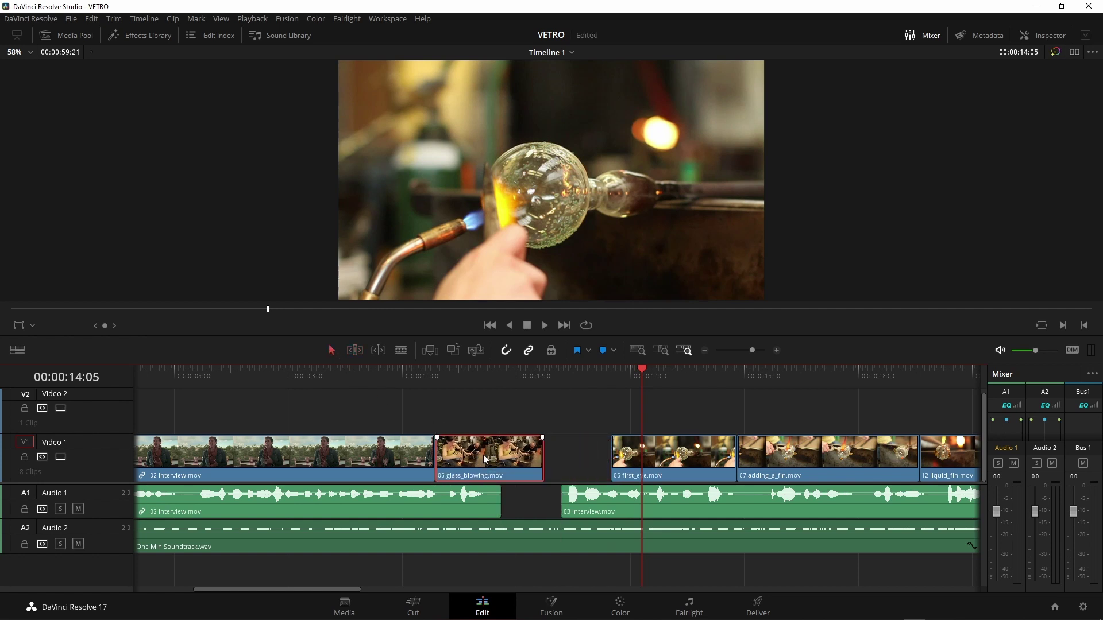
key("ctrl+z")
key("ctrl+z")
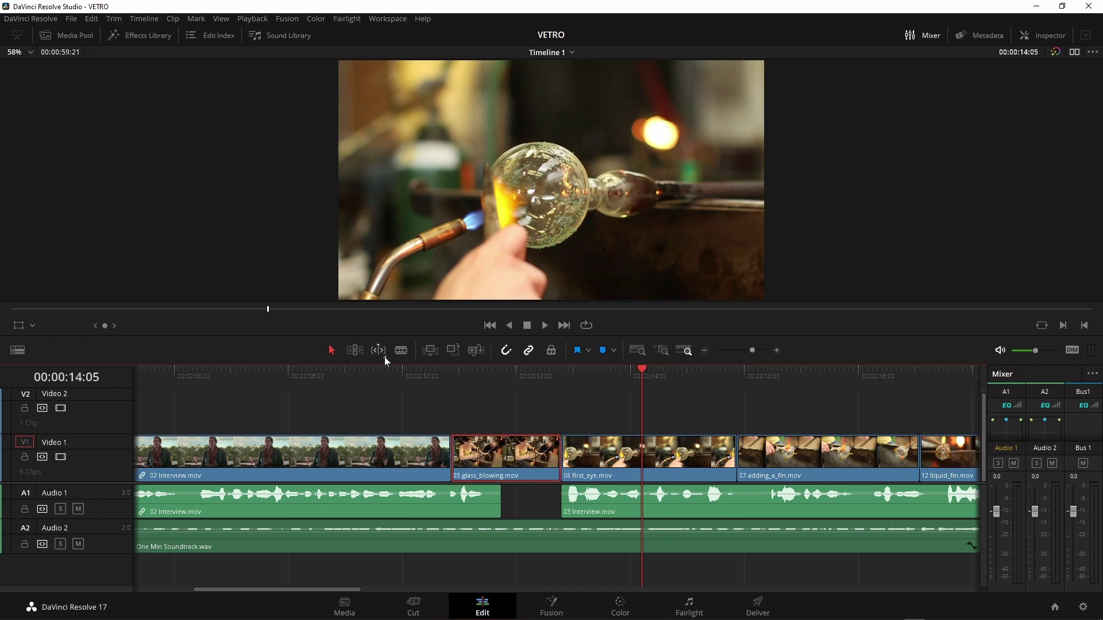
In Trim Edit Mode, slide glass_blowing right and back, then marquee-select the V1 edit points.
left_click(359, 351)
mouse_move(500, 475)
left_mouse_down()
mouse_move(480, 476)
mouse_move(533, 476)
left_mouse_up()
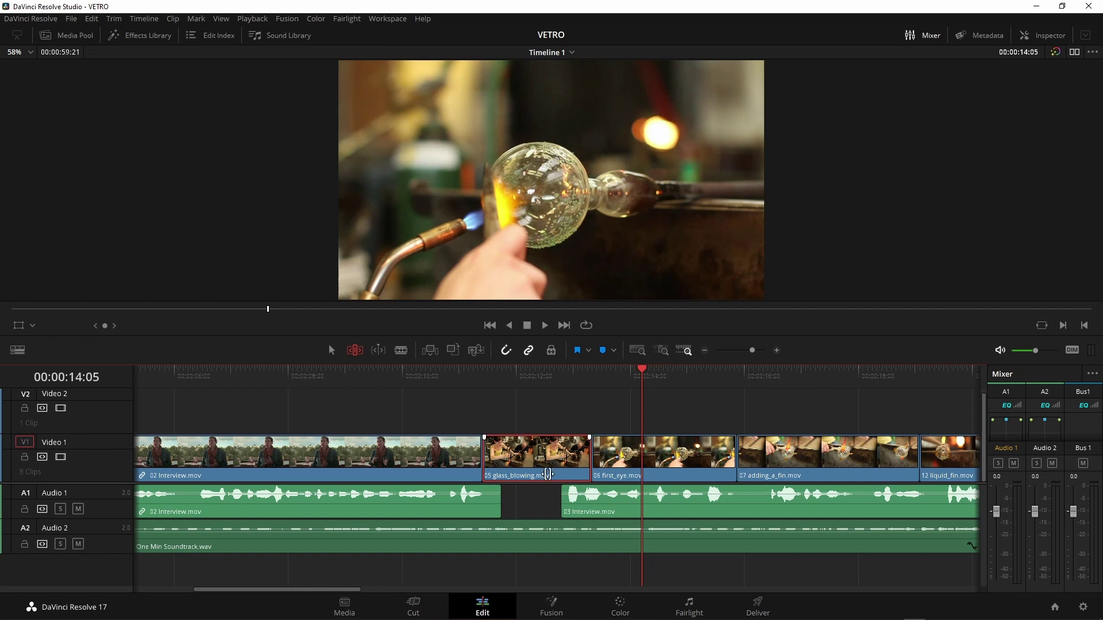
left_click_drag(540, 478, 481, 456)
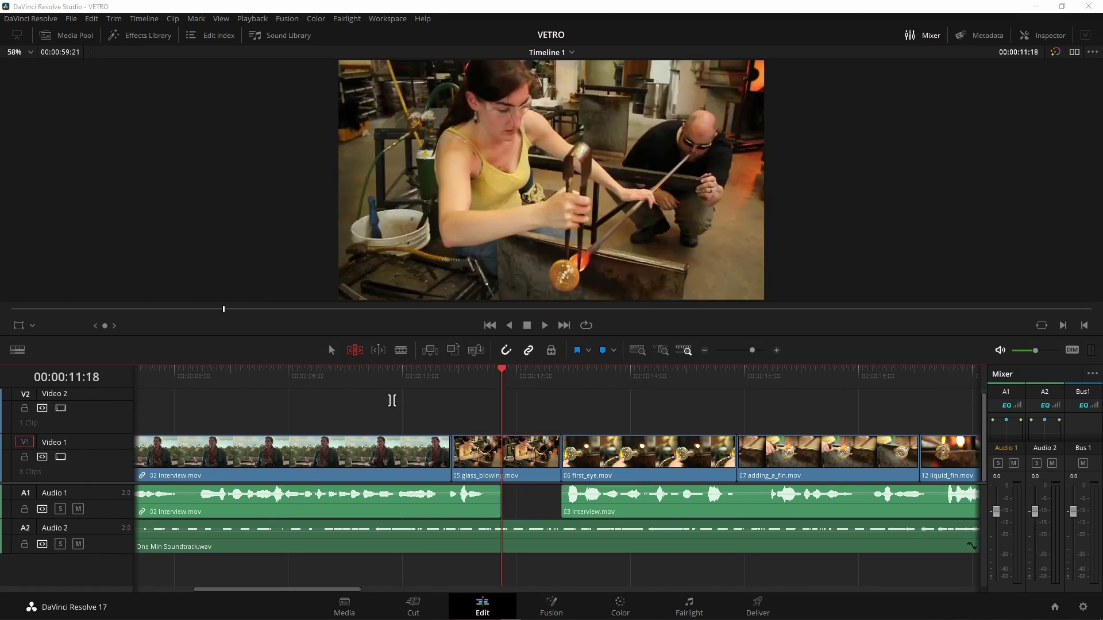
left_click_drag(390, 400, 785, 476)
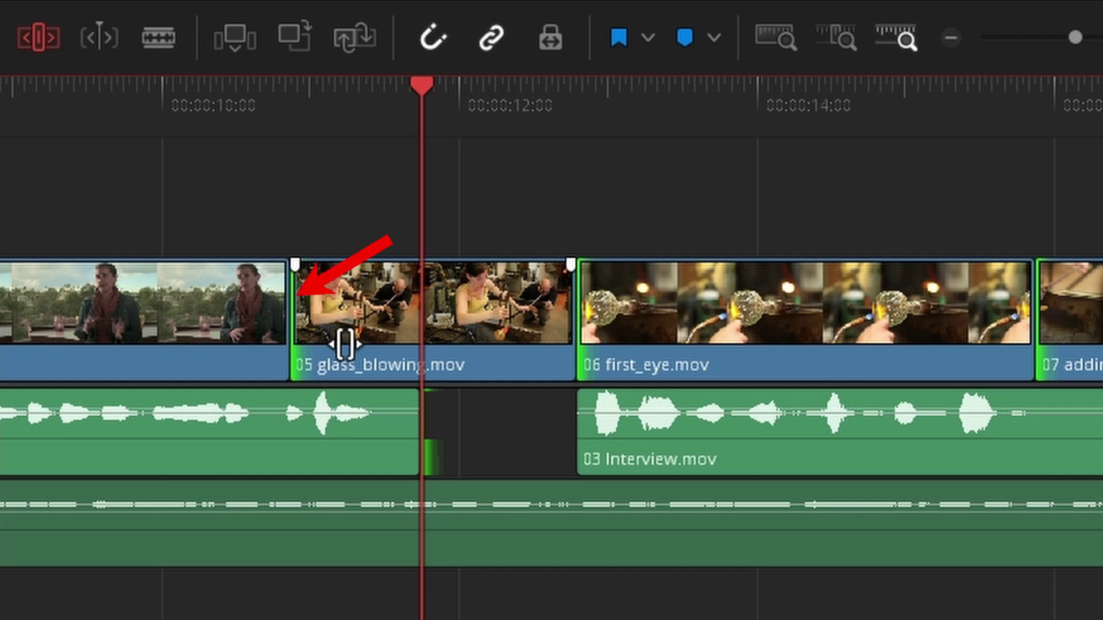
Cycle edit-point sides with U until only heads are selected, then begin trimming glass_blowing's head.
key("u")
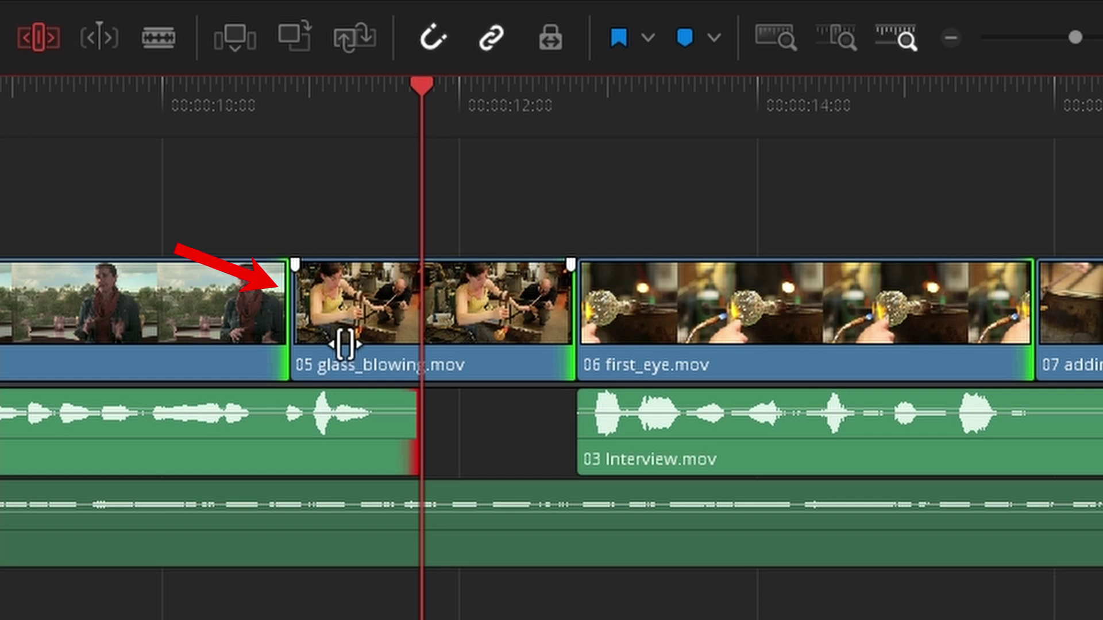
key("u")
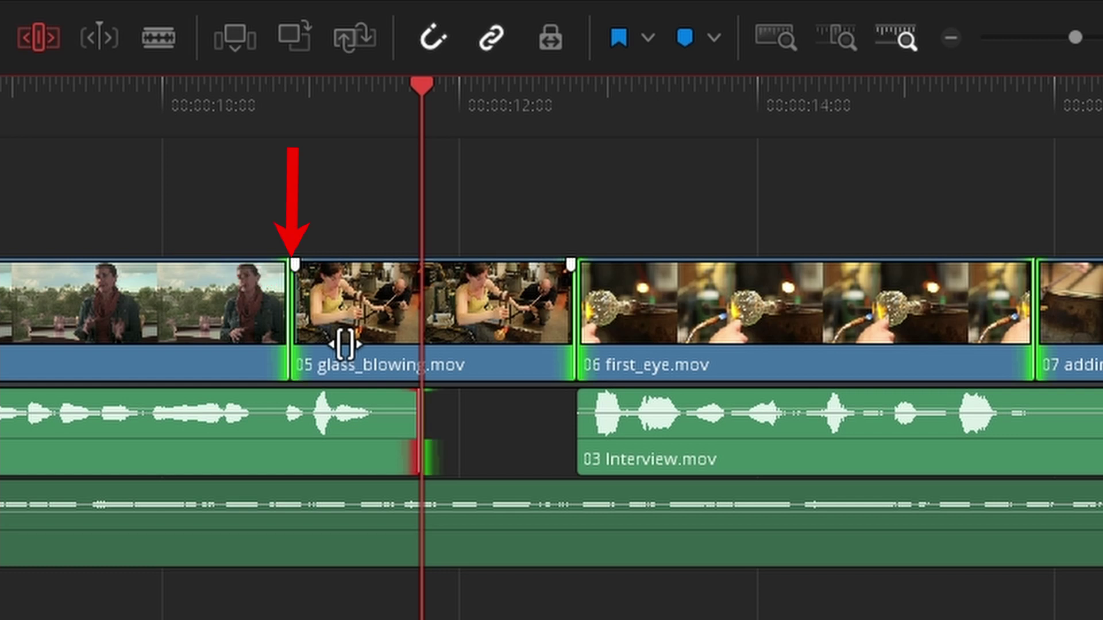
key("u")
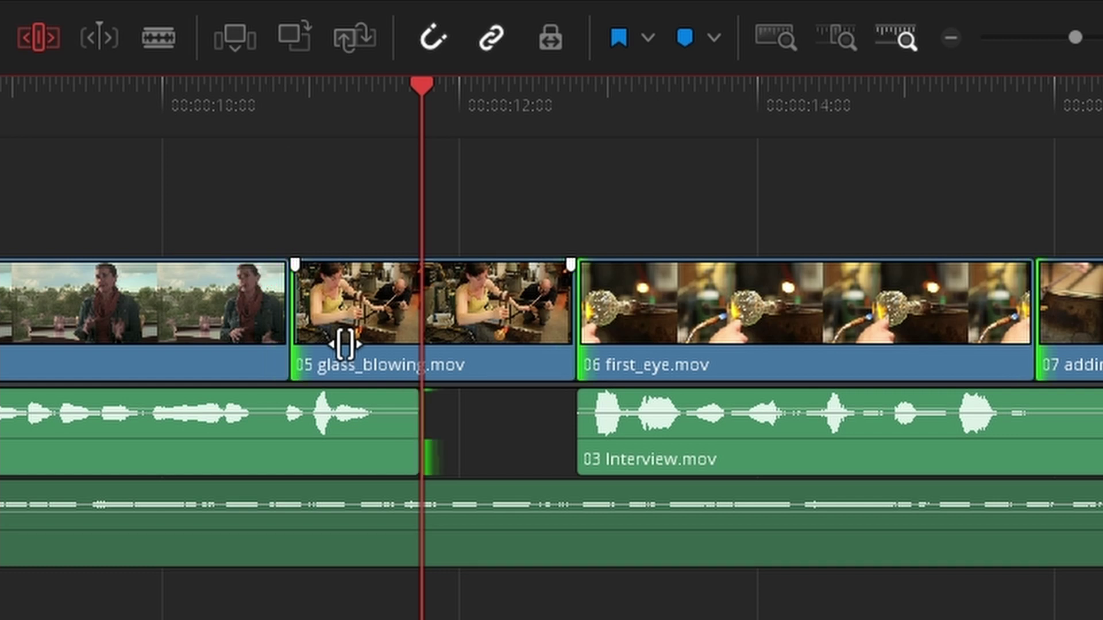
mouse_move(313, 310)
left_mouse_down()
mouse_move(299, 310)
mouse_move(486, 333)
mouse_move(414, 328)
left_mouse_up()
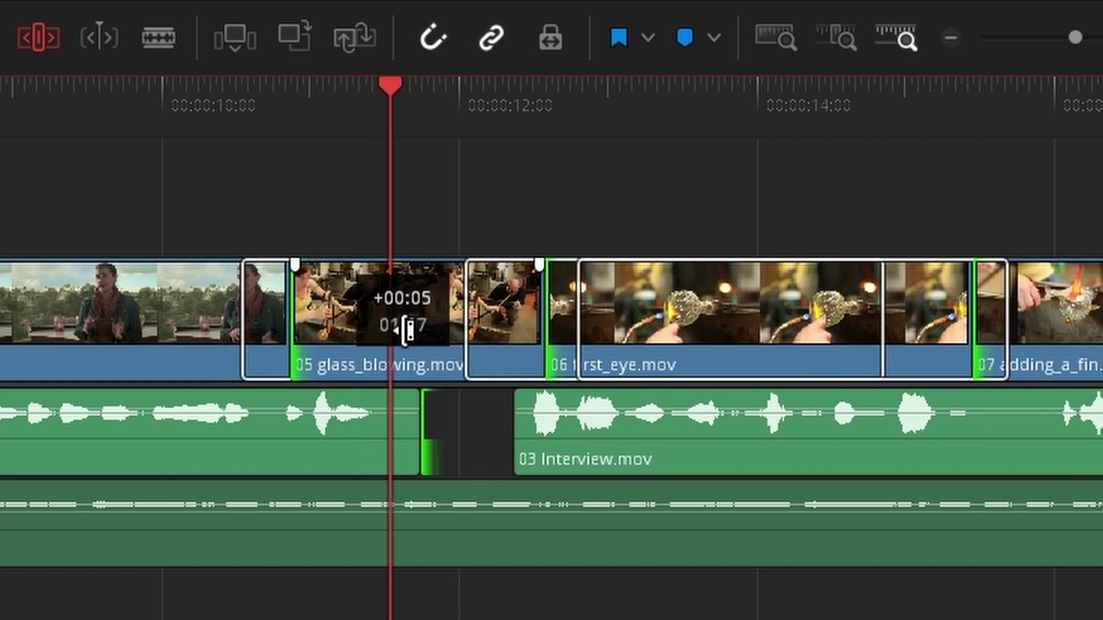
Ripple-trim glass_blowing's start twice, then pull the interview clip's end earlier in two drags.
left_click_drag(413, 327, 409, 325)
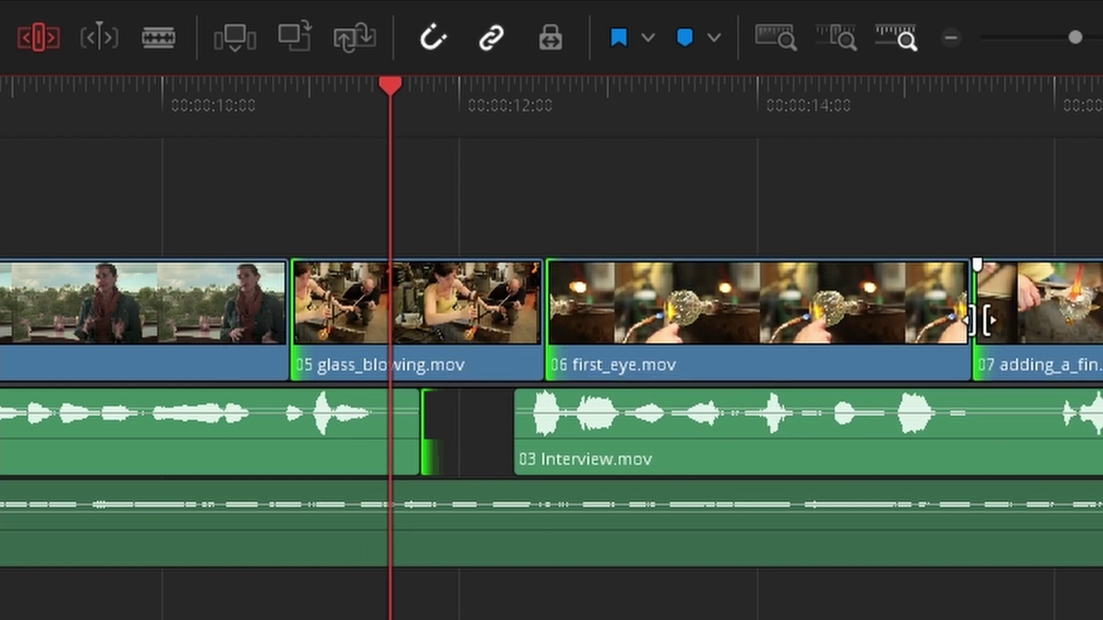
mouse_move(308, 339)
left_mouse_down()
mouse_move(372, 345)
mouse_move(322, 344)
mouse_move(345, 343)
left_mouse_up()
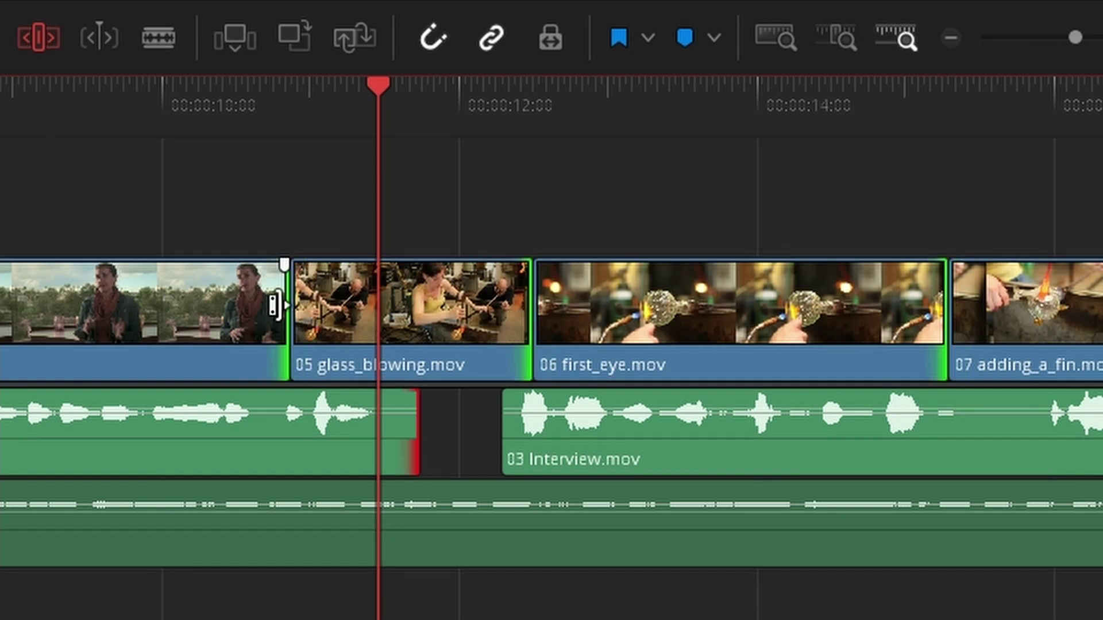
mouse_move(277, 299)
left_mouse_down()
mouse_move(221, 295)
mouse_move(269, 311)
left_mouse_up()
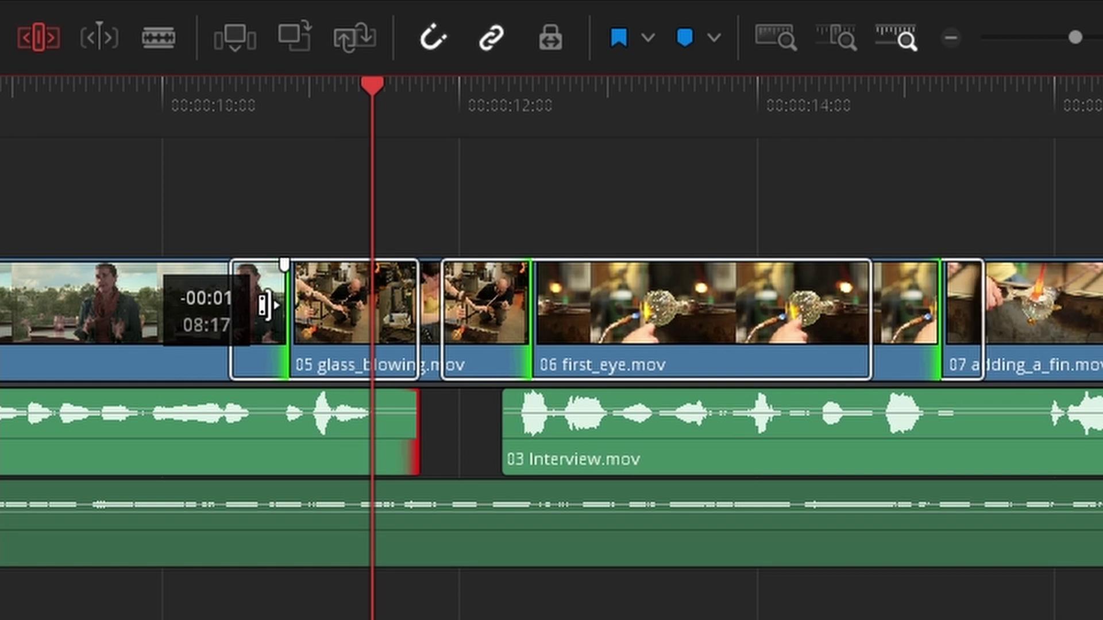
mouse_move(269, 311)
left_mouse_down()
mouse_move(258, 303)
mouse_move(282, 325)
left_mouse_up()
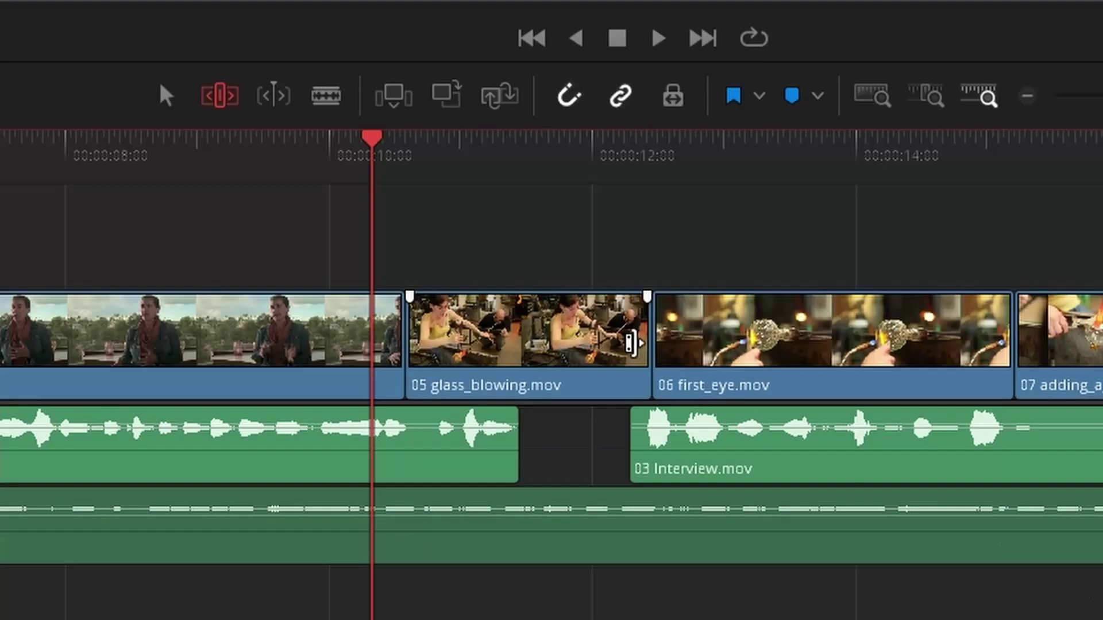
Ripple the glass_blowing/first_eye cut earlier, trimming glass_blowing's end two frames and start three frames.
left_click(632, 344)
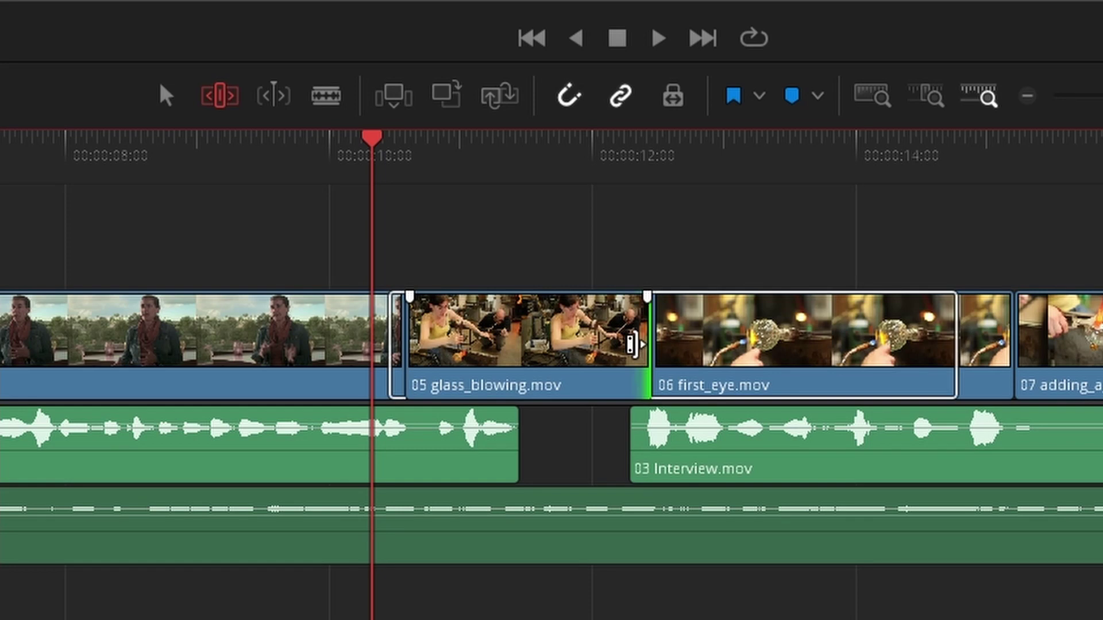
mouse_move(633, 344)
left_mouse_down()
mouse_move(540, 328)
mouse_move(596, 330)
left_mouse_up()
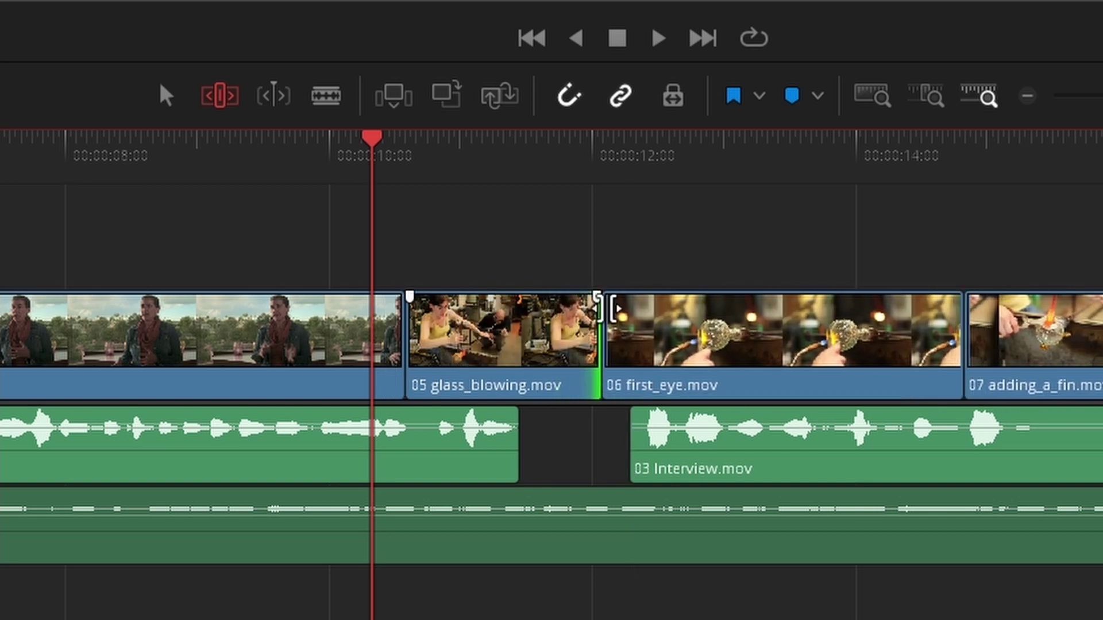
mouse_move(582, 332)
left_mouse_down()
mouse_move(517, 340)
mouse_move(592, 341)
left_mouse_up()
left_click_drag(427, 343, 448, 329)
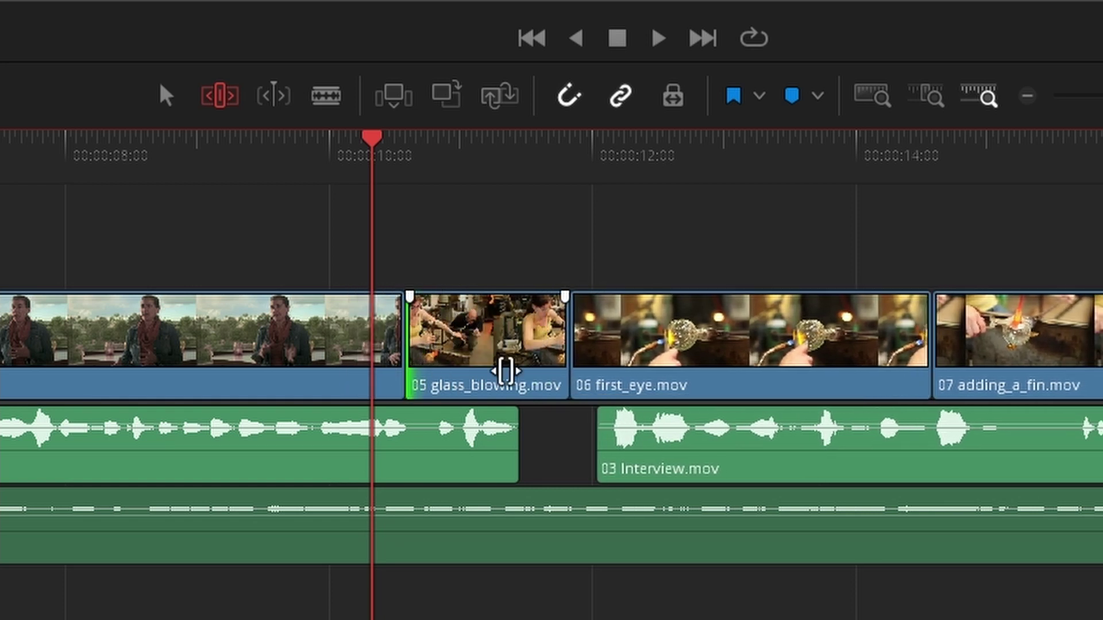
mouse_move(448, 330)
left_mouse_down()
mouse_move(455, 336)
mouse_move(413, 328)
left_mouse_up()
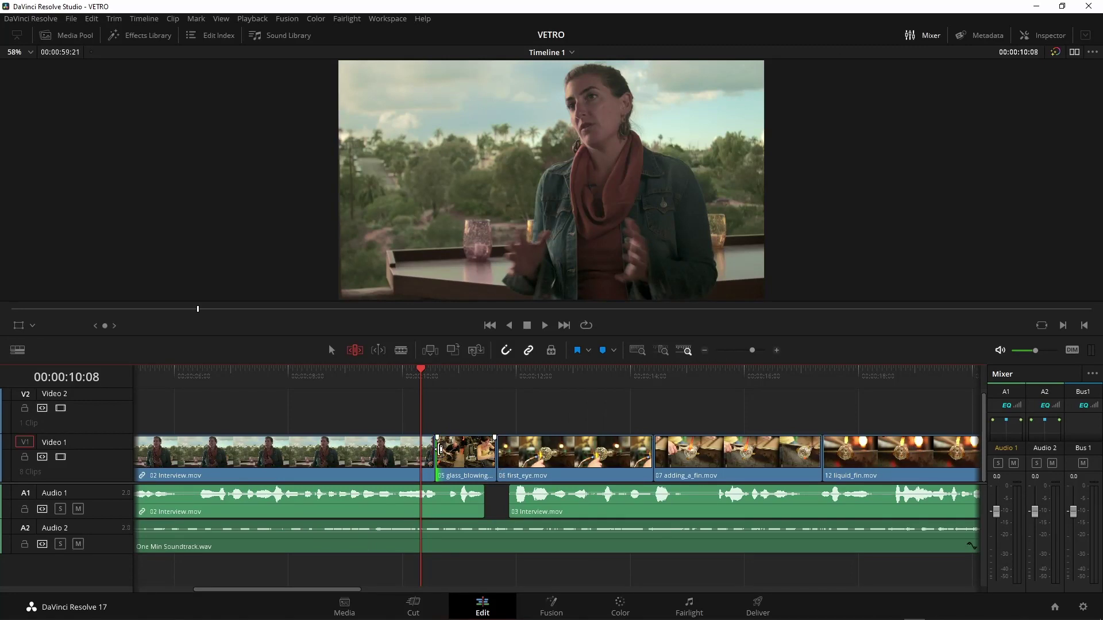
Ripple-trim glass_blowing by five frames, then toggle Dynamic Trim Mode on and back off.
left_click_drag(439, 452, 469, 454)
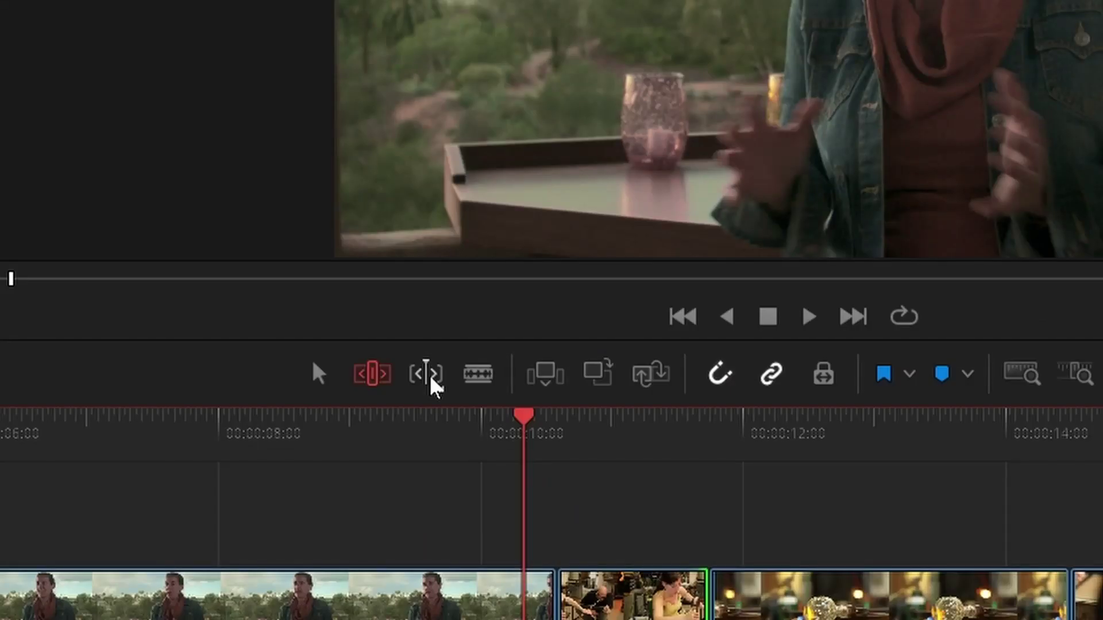
left_click(379, 351)
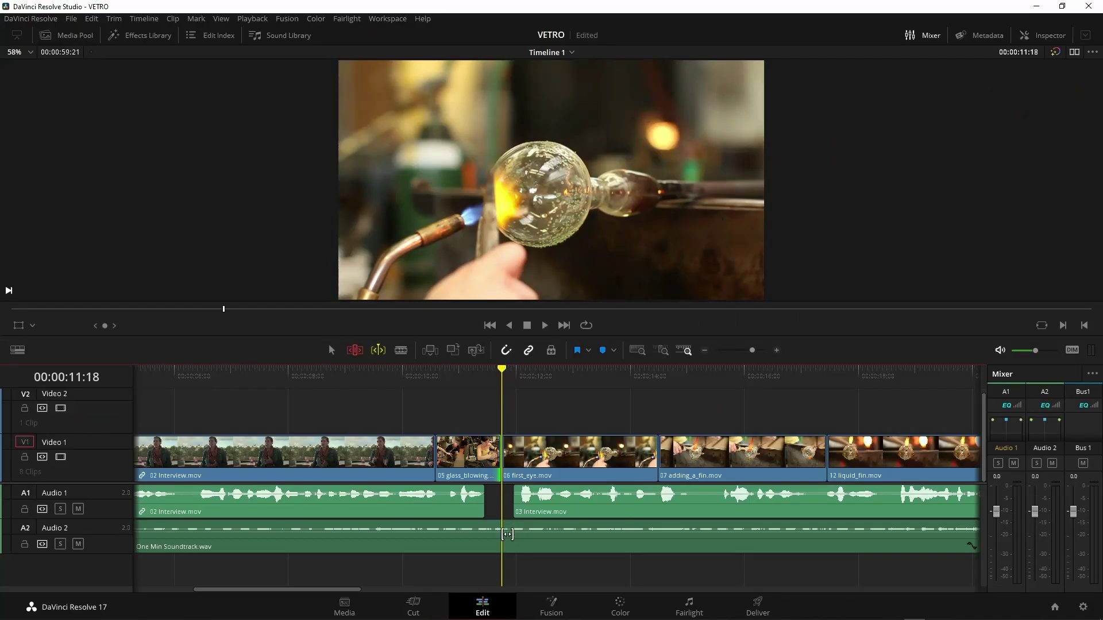
left_click(384, 356)
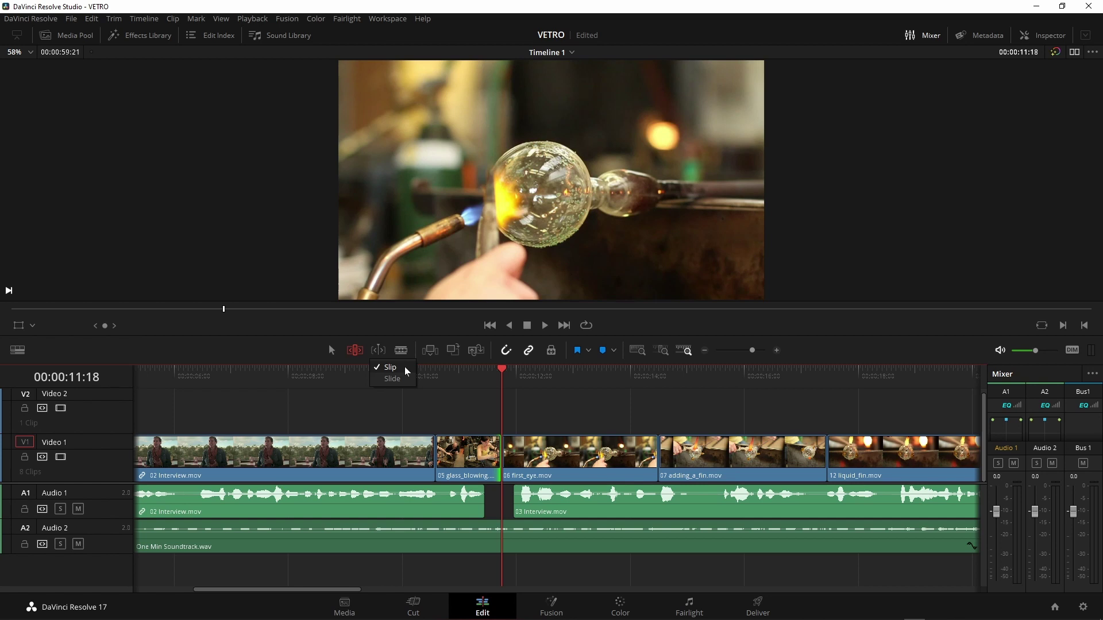
Re-enable Dynamic Trim Mode, toggle between Slide and Slip, and leave Slip selected.
left_click(404, 366)
left_click(382, 350)
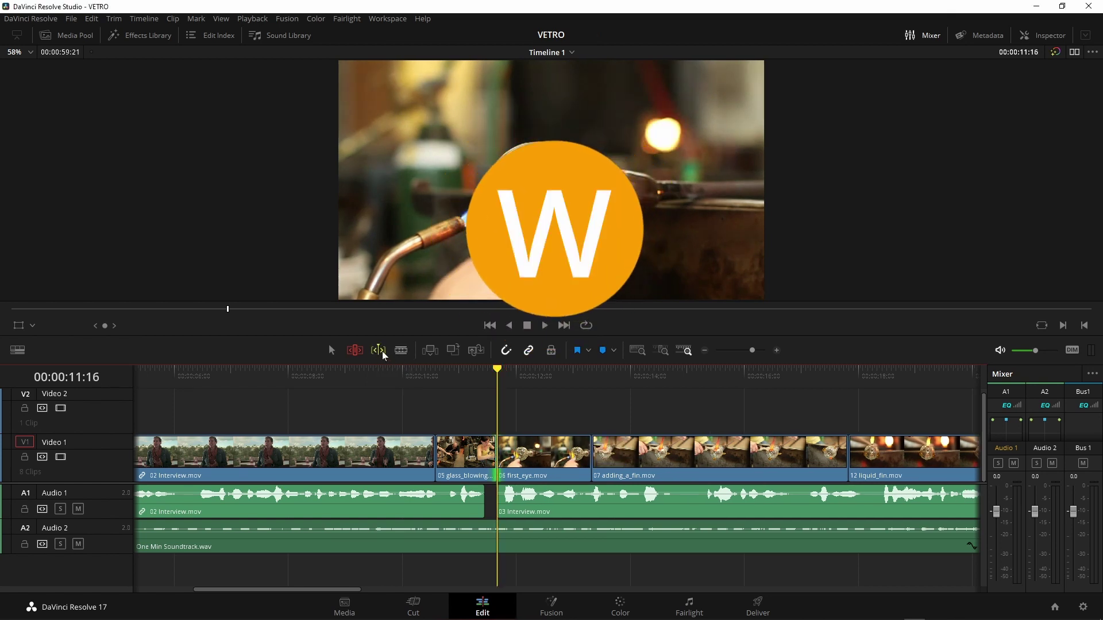
right_click(381, 350)
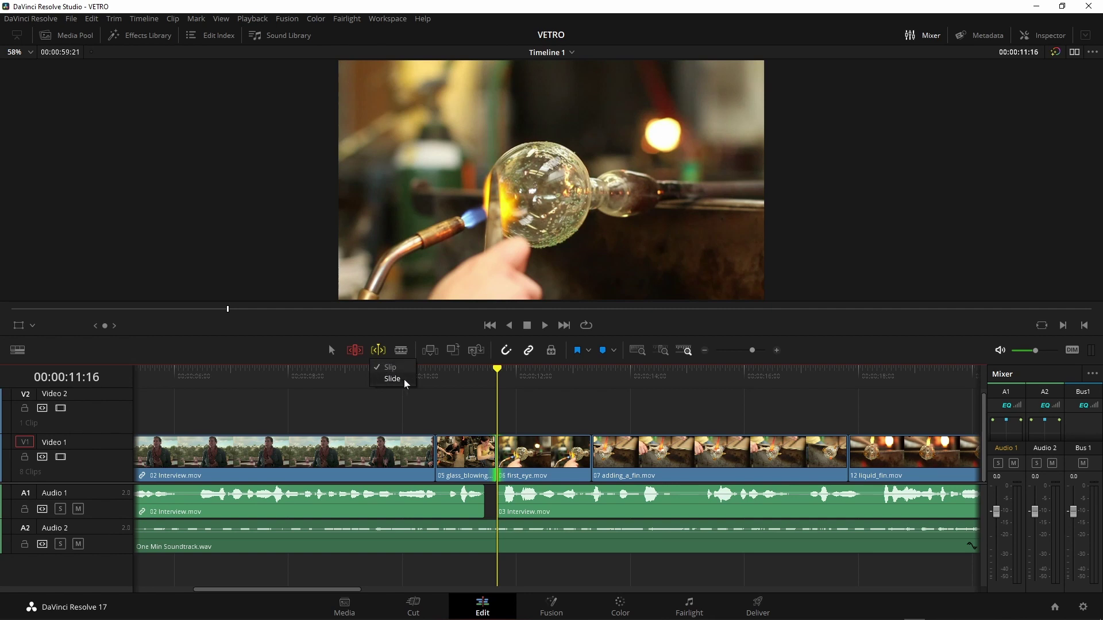
key("s")
left_click(400, 378)
left_click(388, 371)
left_click(384, 351)
left_click(392, 378)
left_click_drag(572, 406, 474, 390)
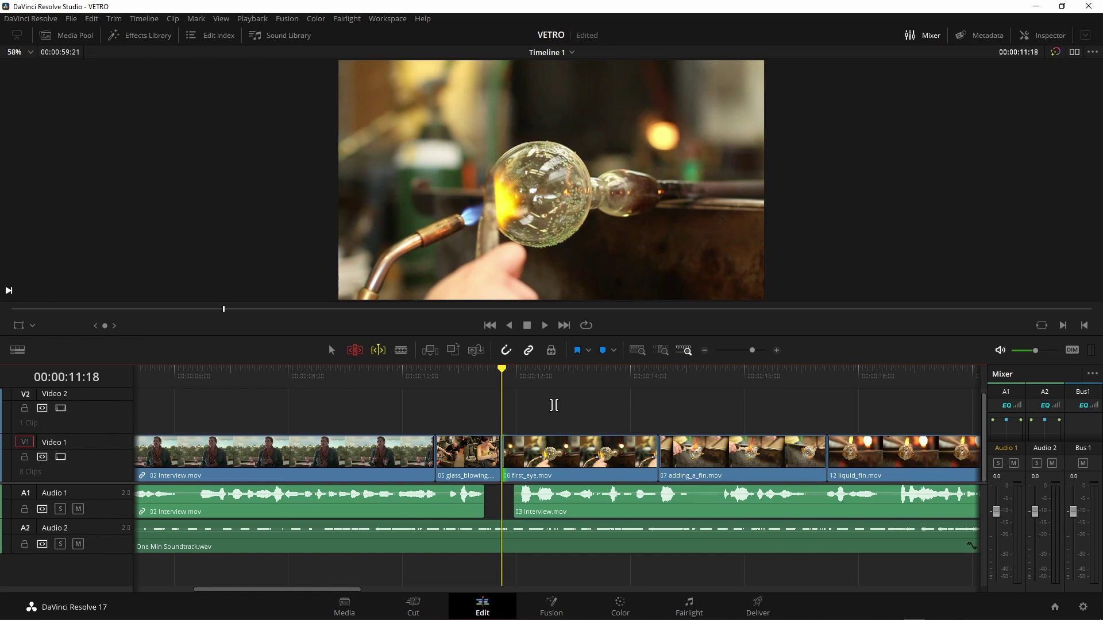
Preview live trimming of first_eye's tail by playing forward and backward with J, L and K.
key("j")
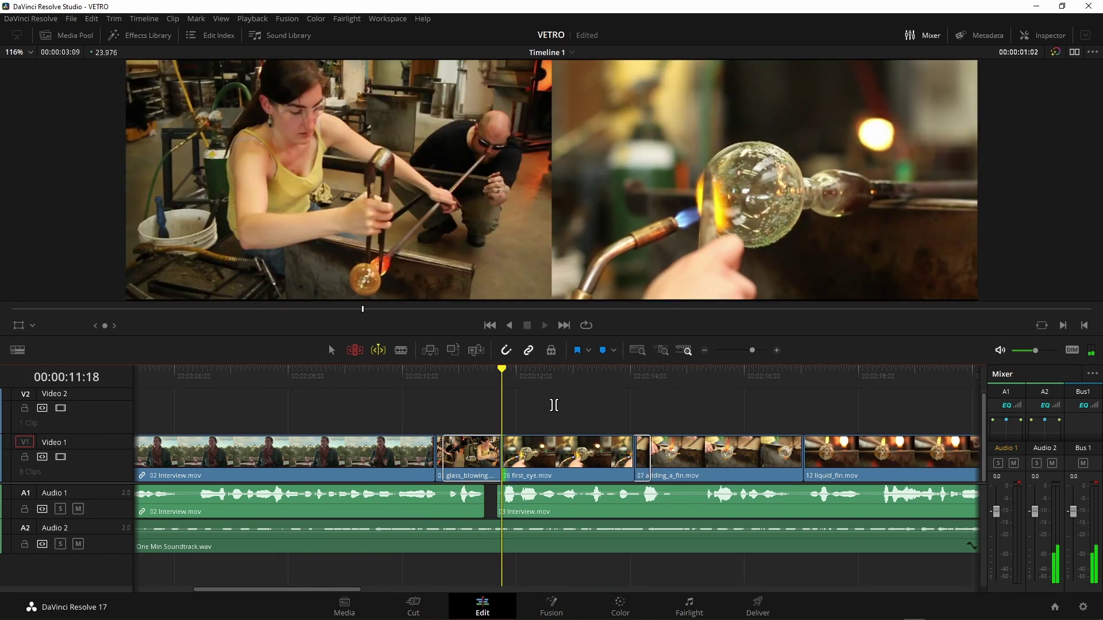
key("k")
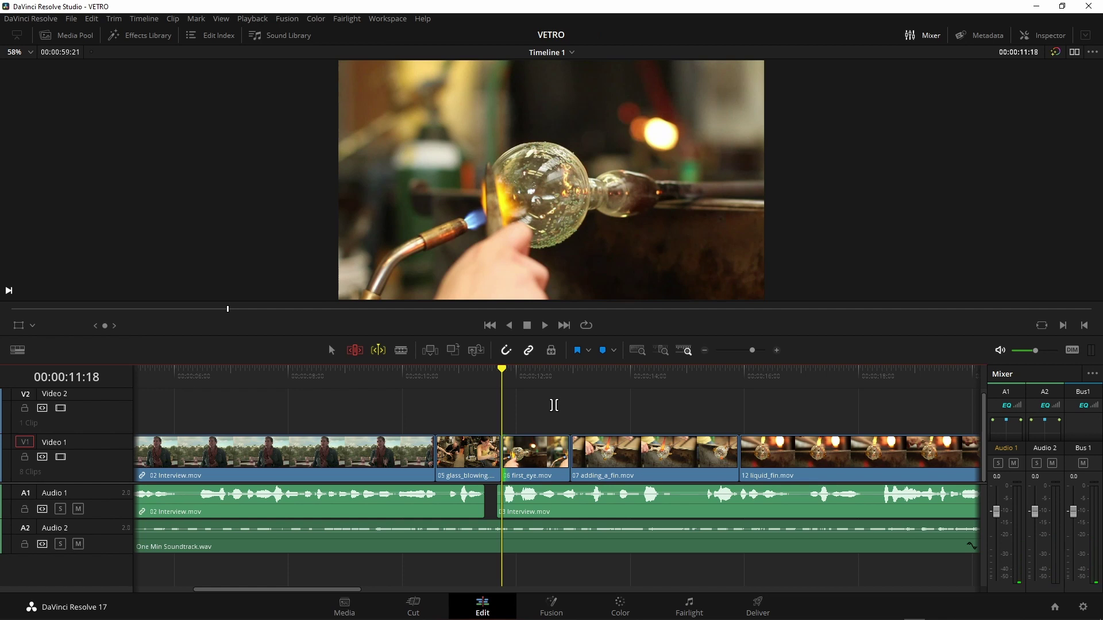
key("l")
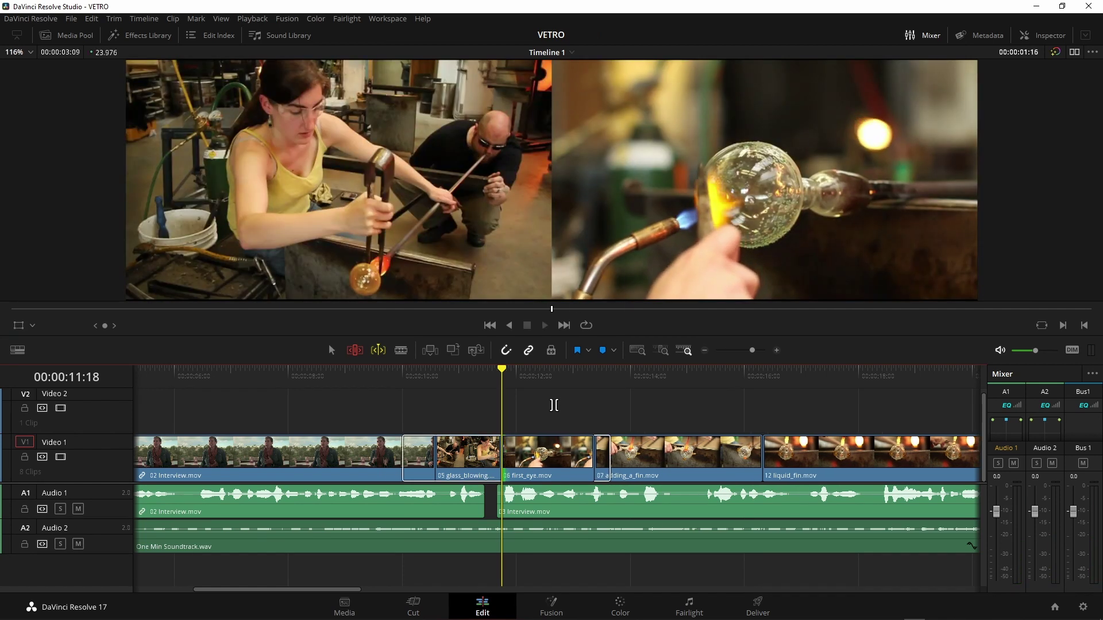
key("k")
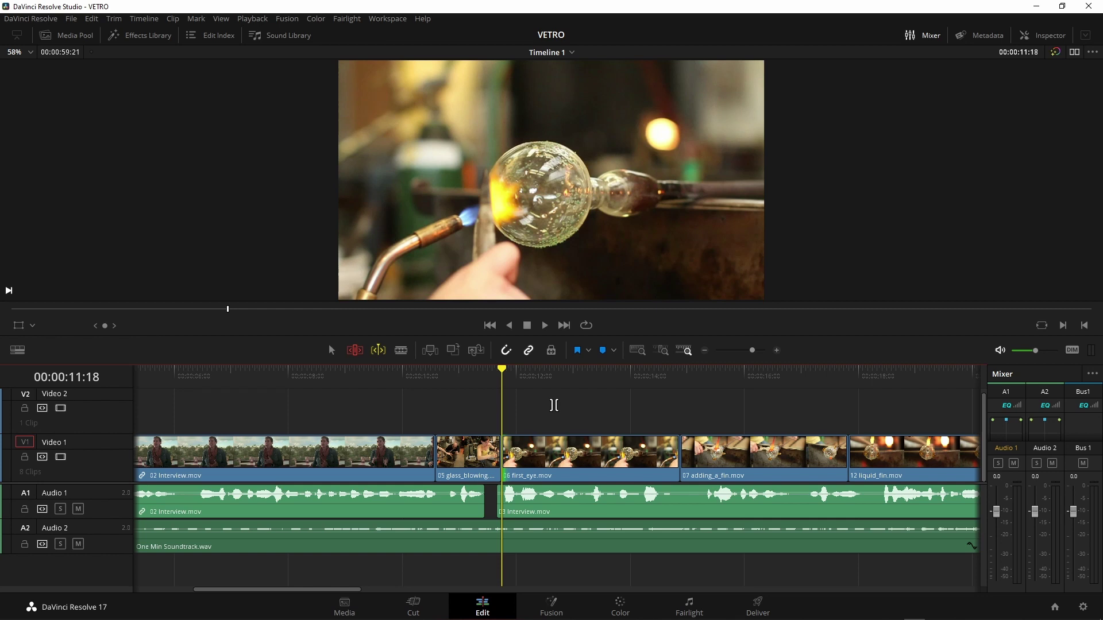
Shorten first_eye's end during playback, then select the 05/06 cut and roll it later.
key("k+l")
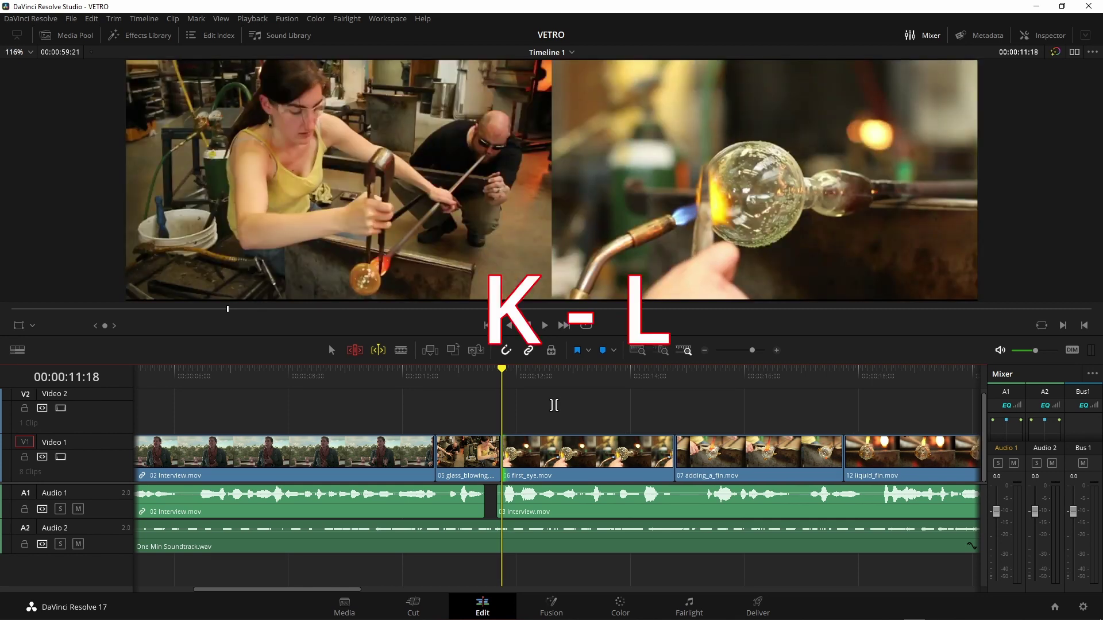
key("k+l")
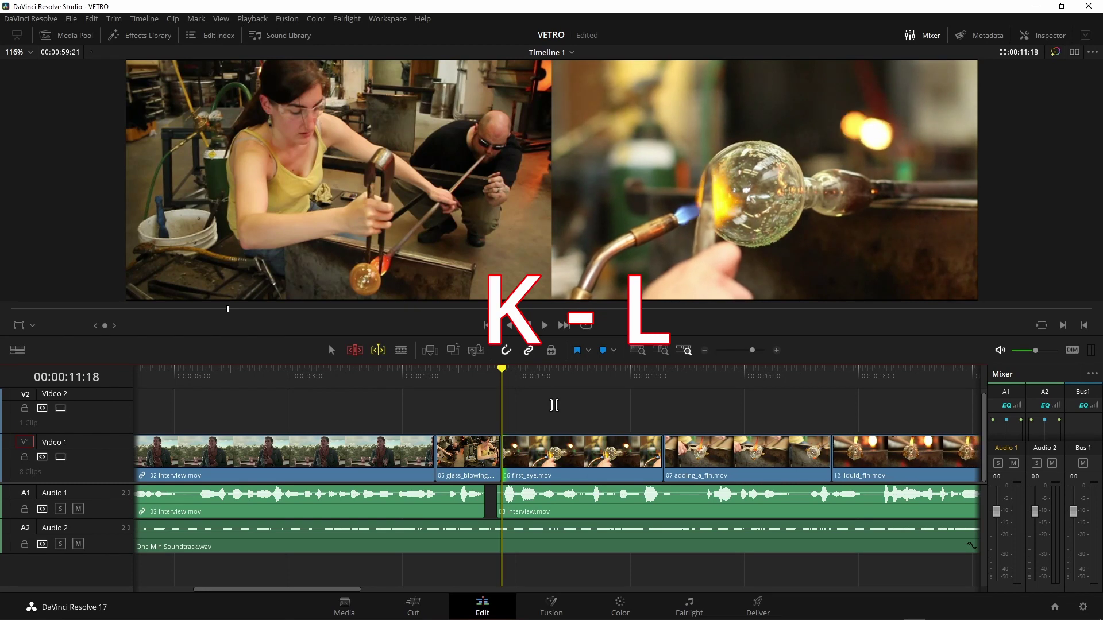
key("k+l")
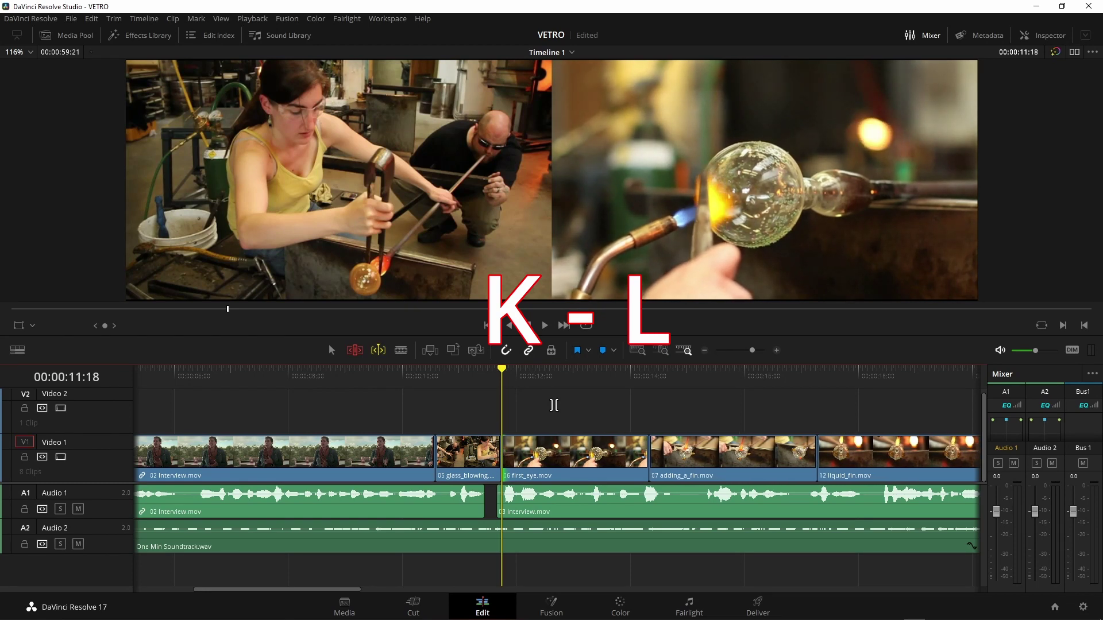
key("k+j")
key("k+j")
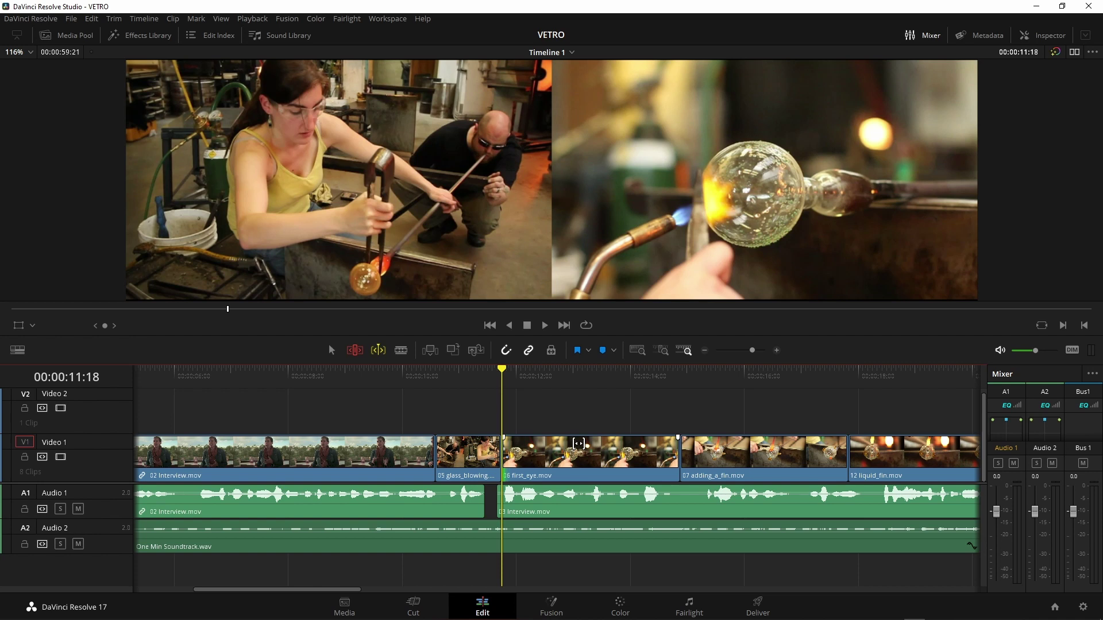
key("v")
key("period")
key("period")
key("period")
key("period")
key("period")
key("period")
key("period")
key("period")
key("period")
key("period")
key("period")
key("period")
key("period")
key("period")
key("period")
key("period")
key("period")
key("period")
key("period")
key("period")
key("period")
key("period")
key("period")
key("period")
key("period")
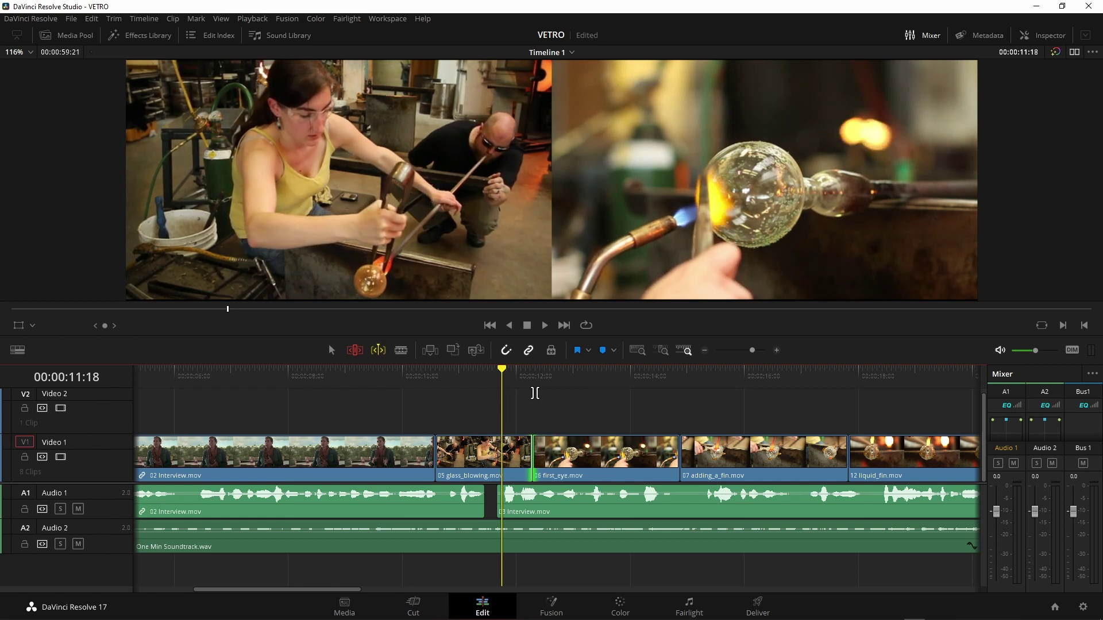
Roll the glass_blowing/first_eye cut later and earlier during playback, then save the project.
key("k")
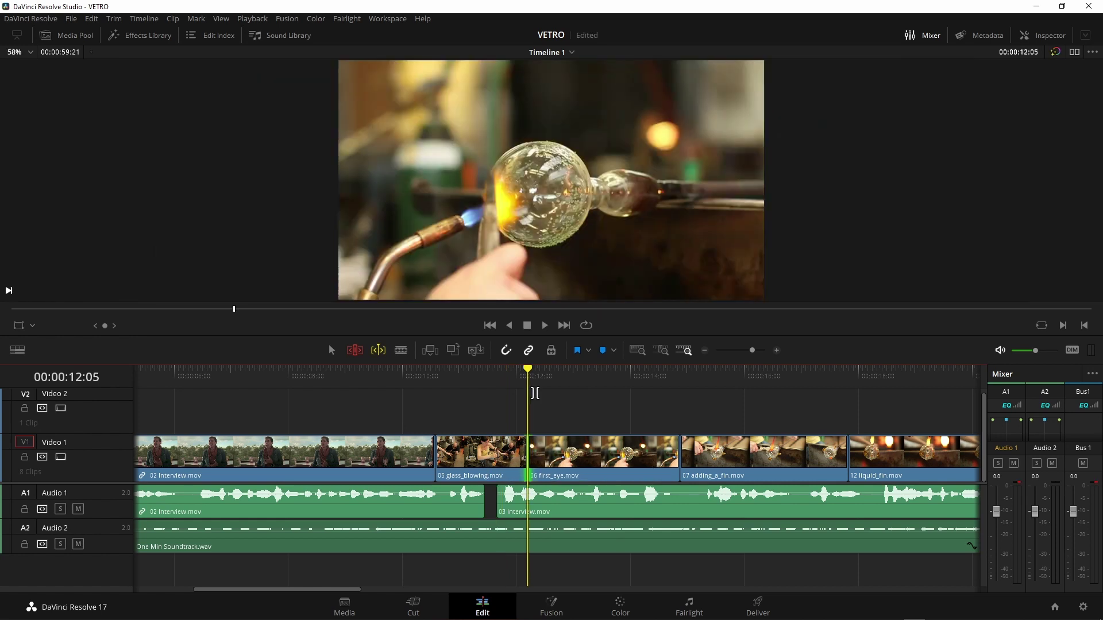
key("l")
key("k")
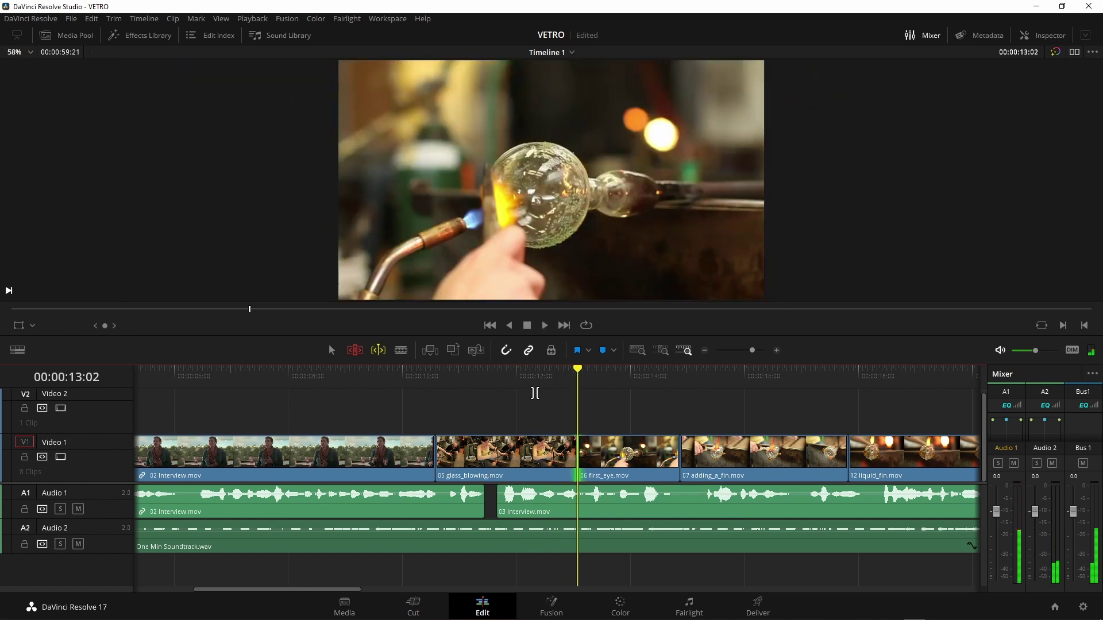
key("j")
key("k")
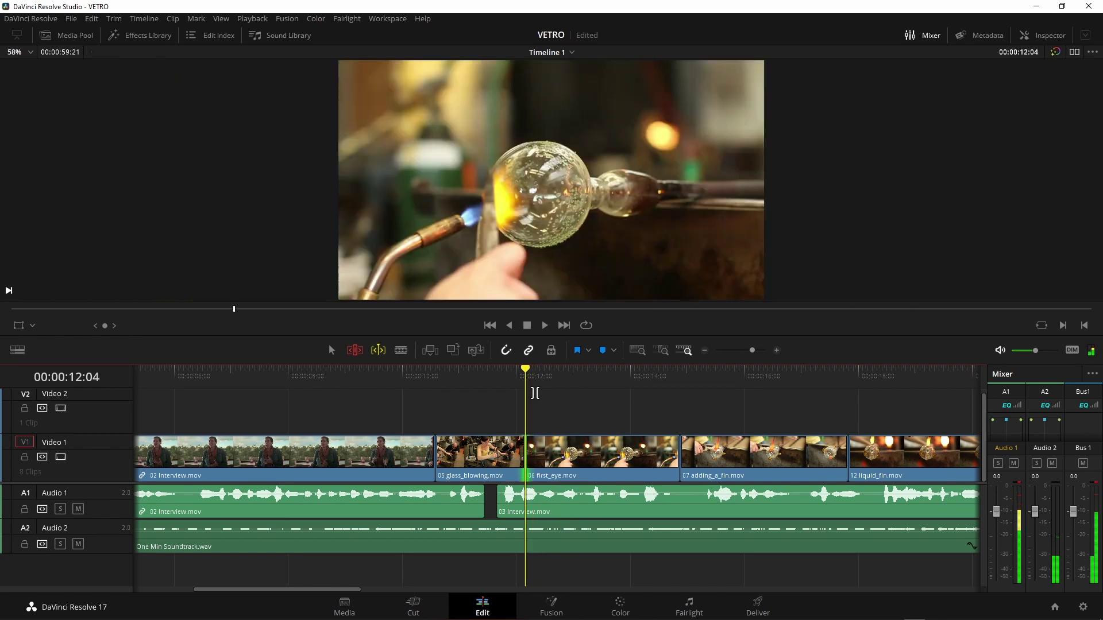
key("ctrl+s")
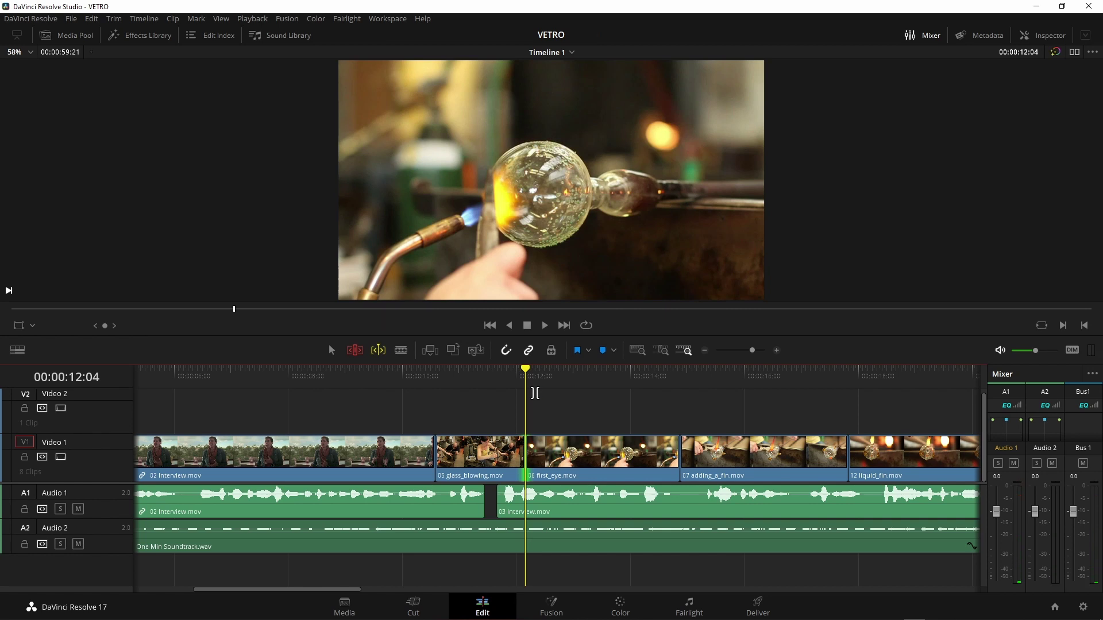
Roll the cut further later to about 00:00:13:05 and save again.
key("l")
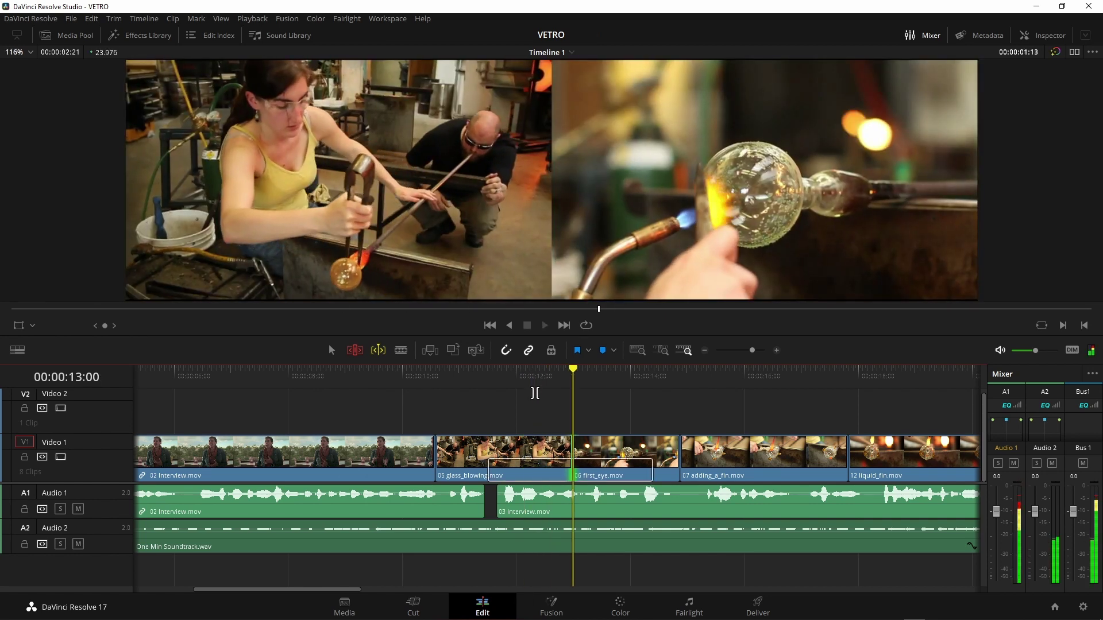
key("k")
key("ctrl+s")
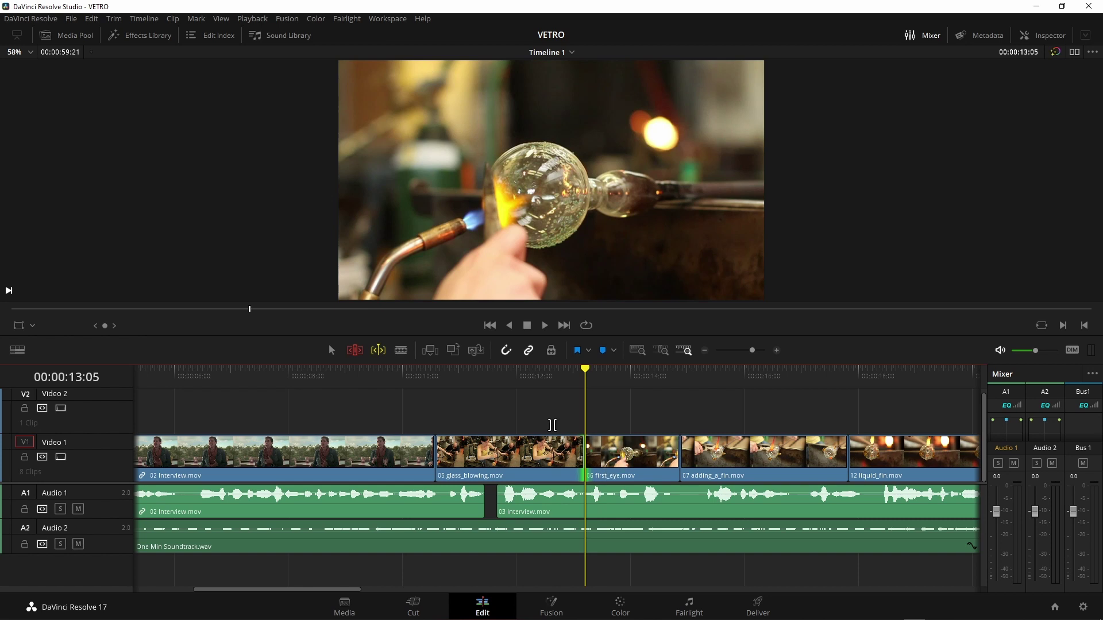
Select 06 first_eye, nudge it three frames with comma, and save the project.
left_click(629, 456)
key("comma")
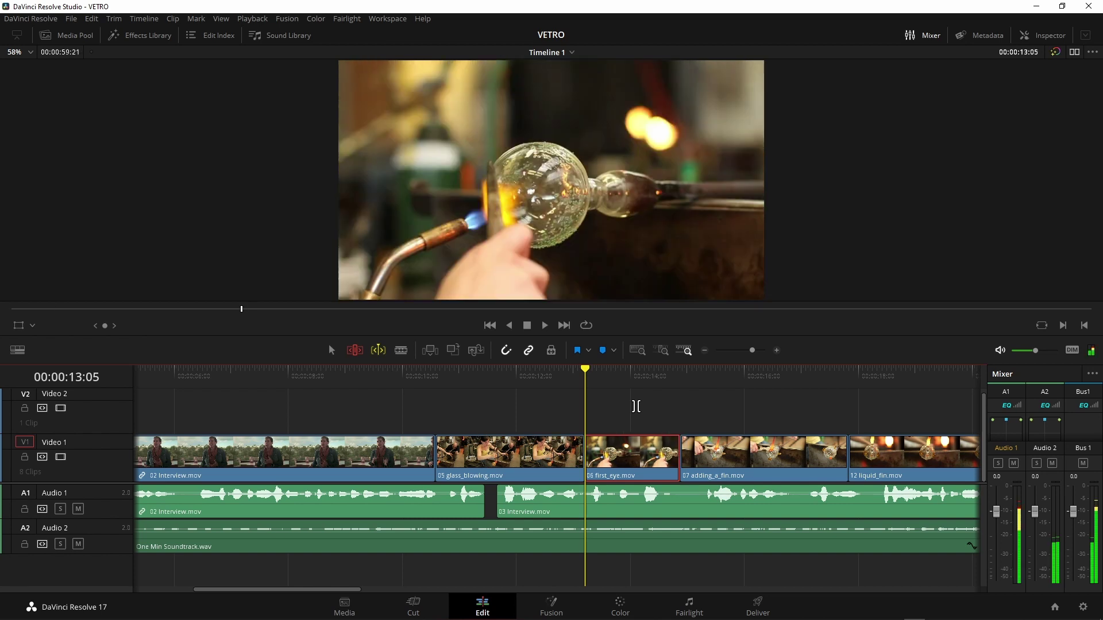
key("comma")
key("comma")
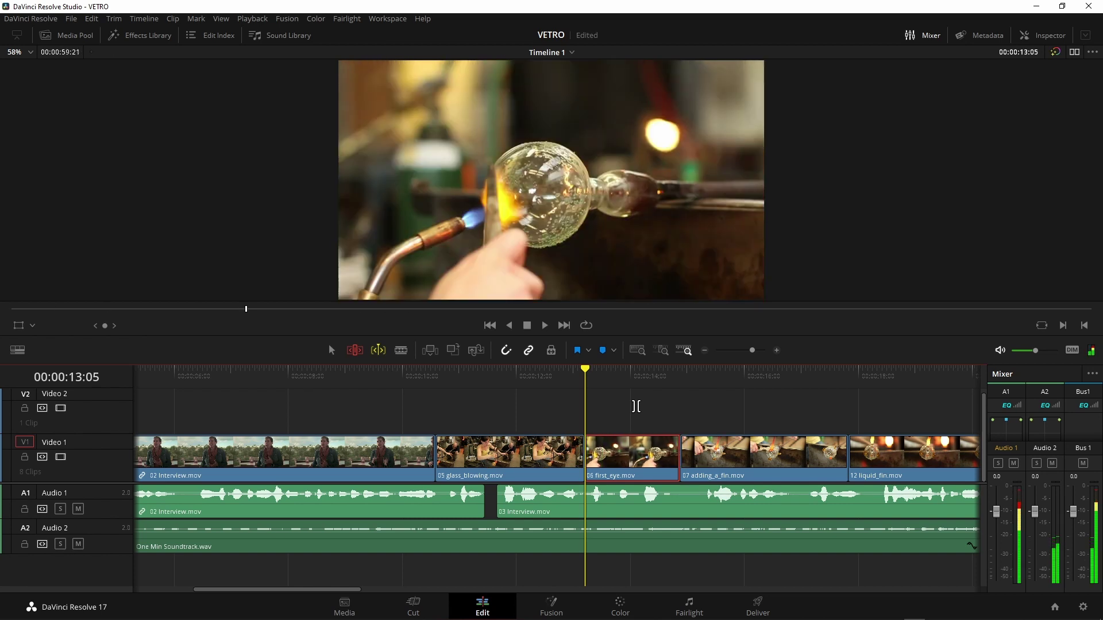
key("comma")
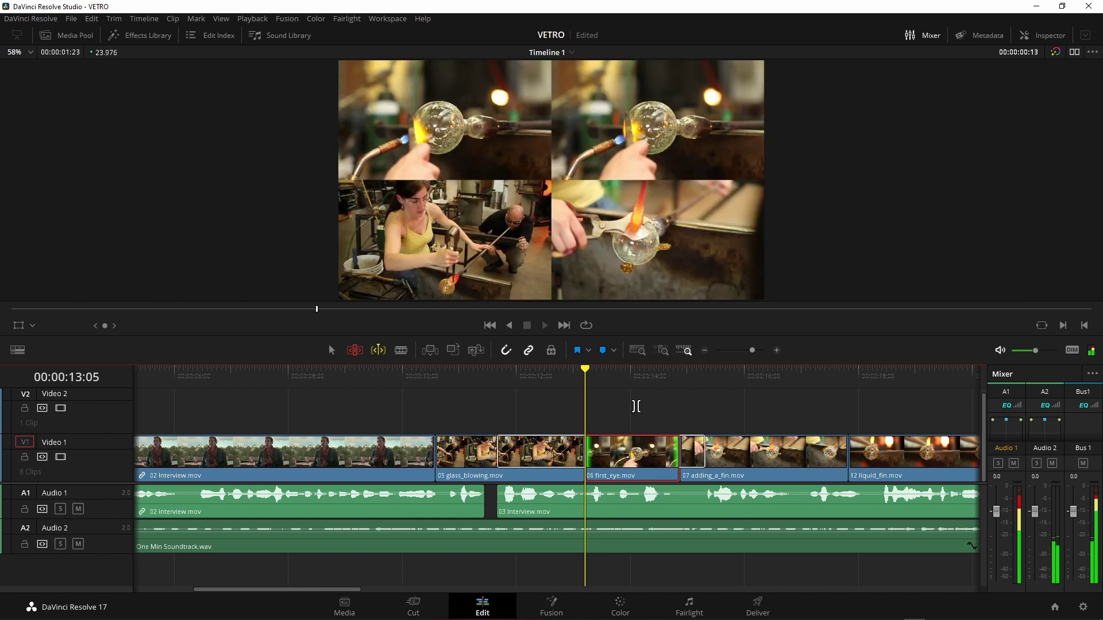
key("ctrl+s")
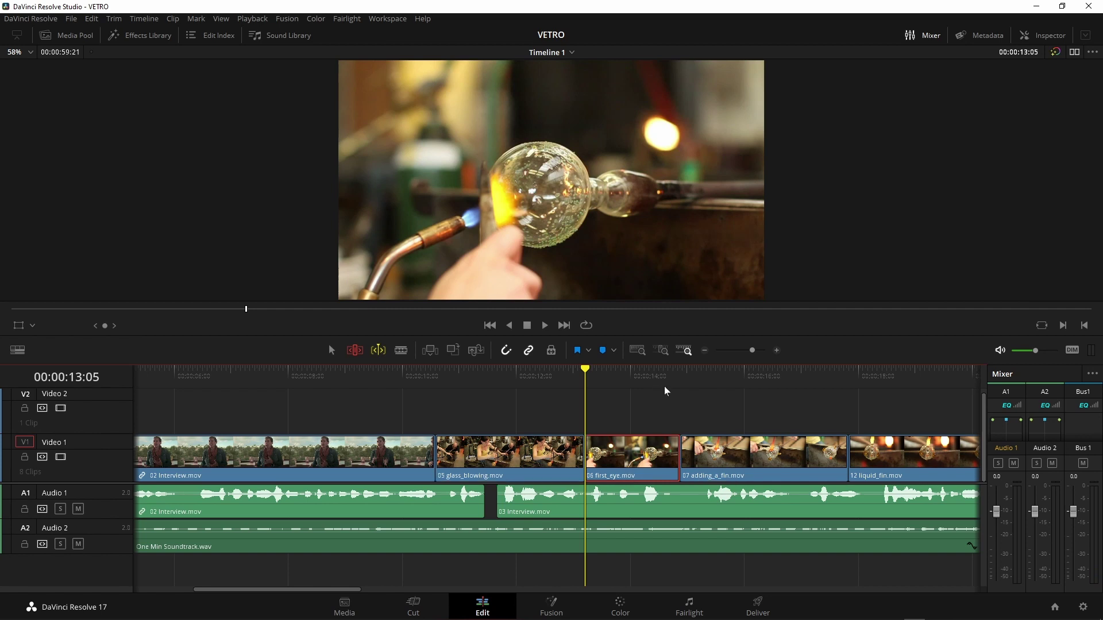
Slide first_eye back and forth by frames and 20-frame jumps to test its position, then save.
key("shift+comma")
key("comma")
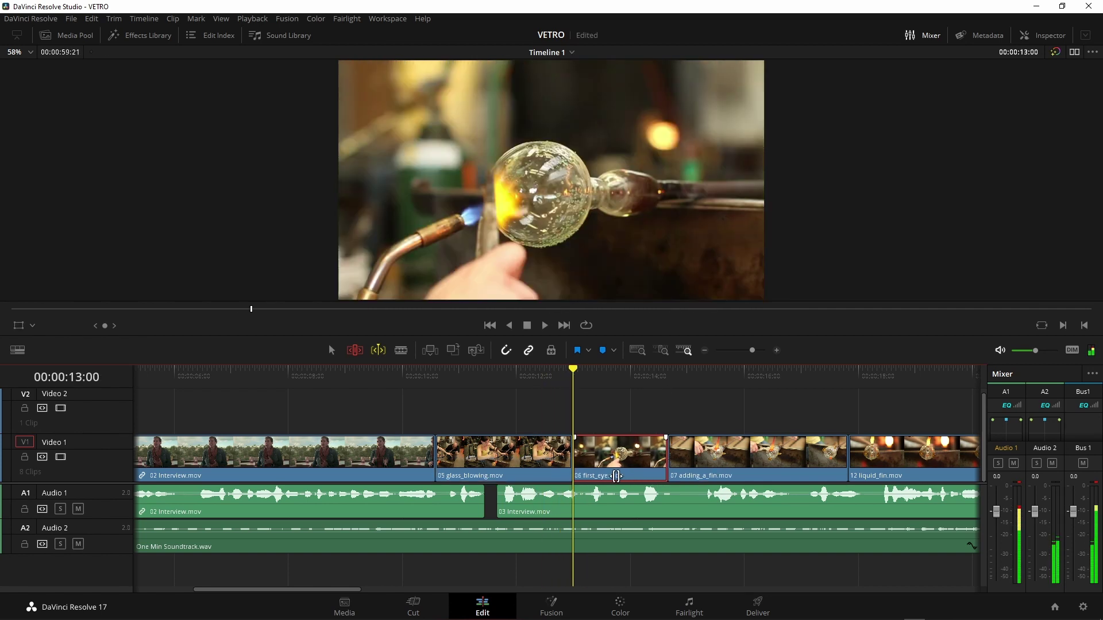
key("comma")
key("comma")
key("comma")
key("period")
key("period")
key("period")
key("period")
key("period")
key("period")
key("period")
key("period")
key("period")
key("comma")
key("comma")
key("comma")
key("comma")
key("comma")
key("comma")
key("comma")
key("comma")
key("comma")
key("comma")
key("period")
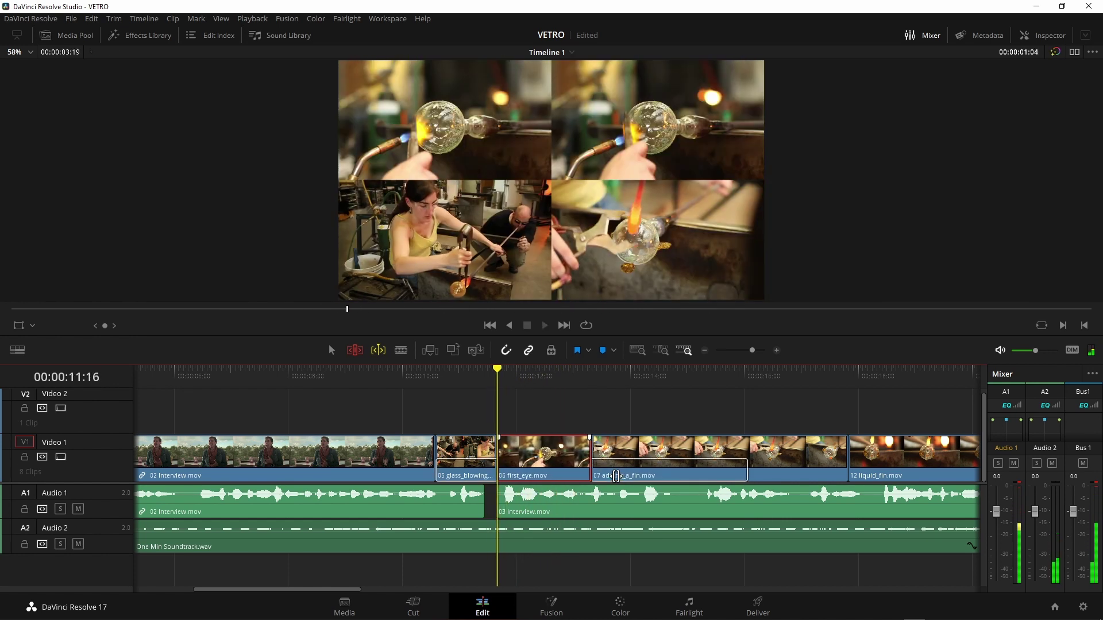
key("period")
key("period")
key("period")
key("comma")
key("comma")
key("comma")
key("comma")
key("comma")
key("comma")
key("period")
key("period")
key("period")
key("period")
key("period")
key("period")
key("period")
key("period")
key("period")
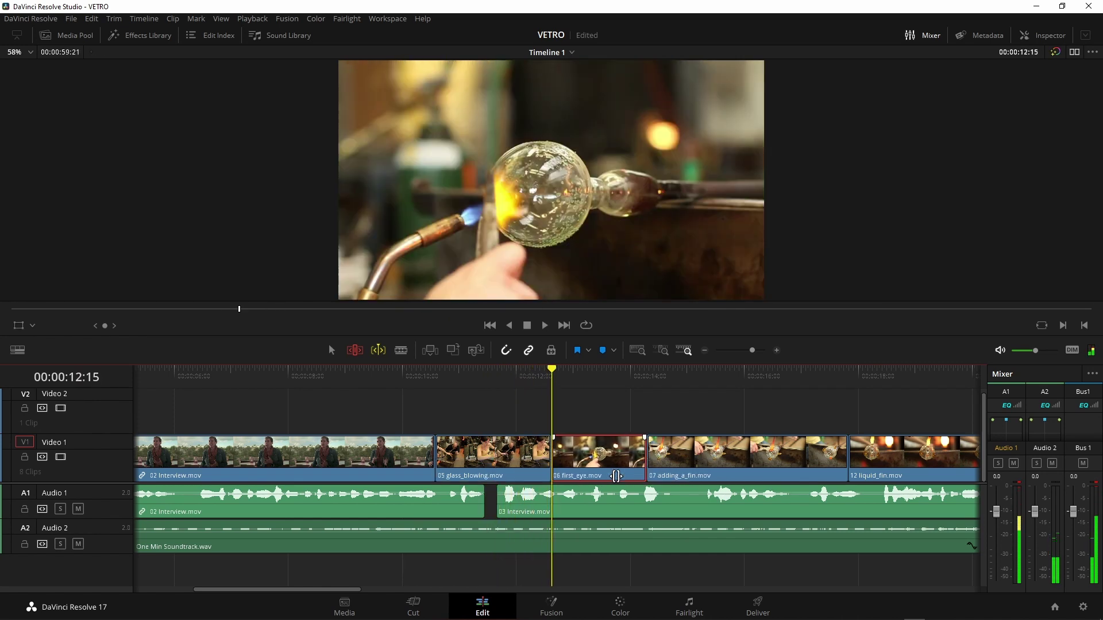
key("ctrl+s")
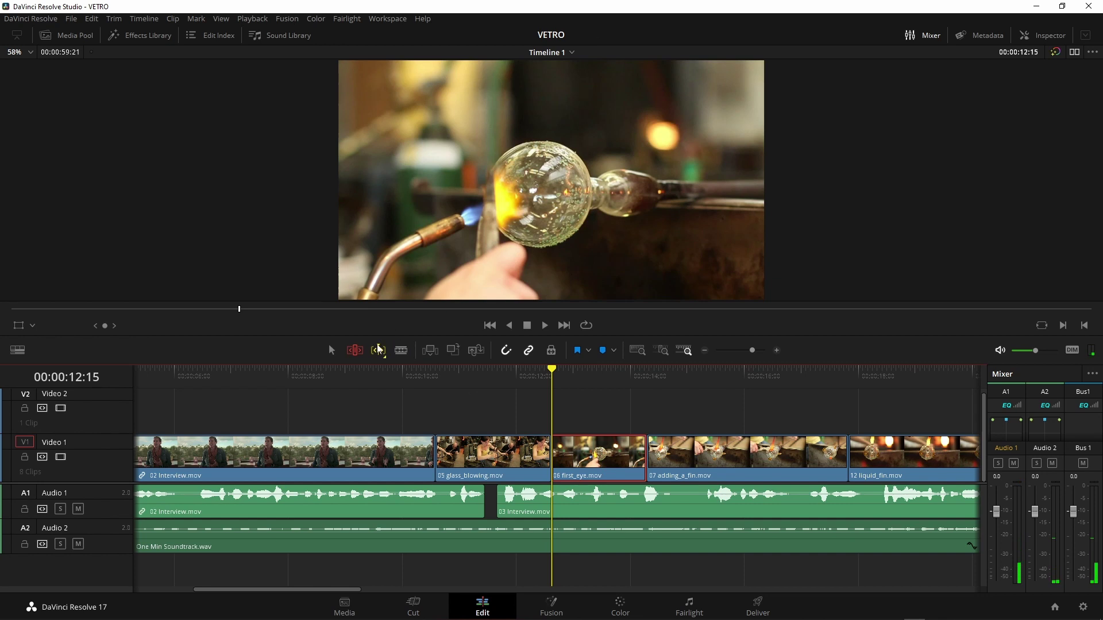
Slide first_eye one frame later, set Dynamic Trim to Slide mode, and re-enable it.
key("period")
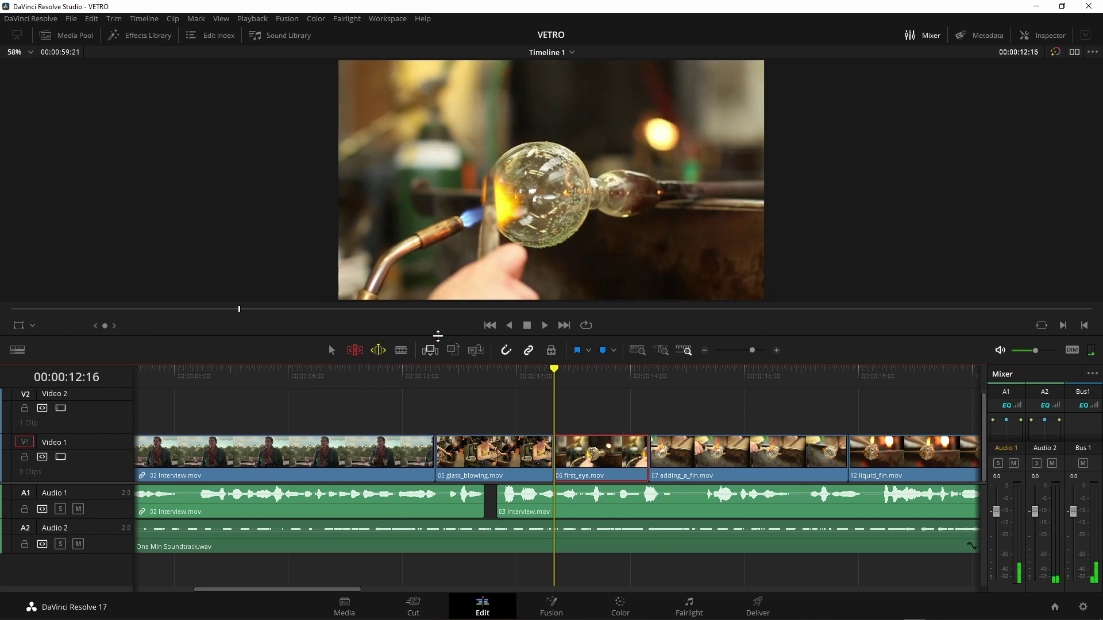
left_click(382, 350)
right_click(381, 349)
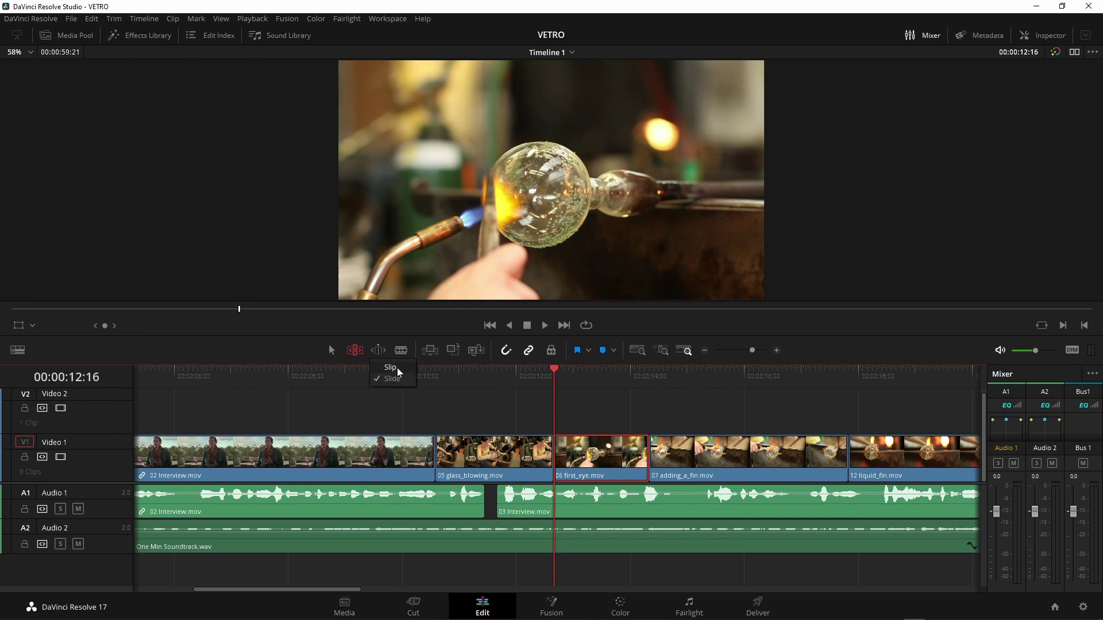
key("w")
key("w")
key("w")
Slide first_eye with period and J/L playback so it starts around 00:00:11:21.
key("period")
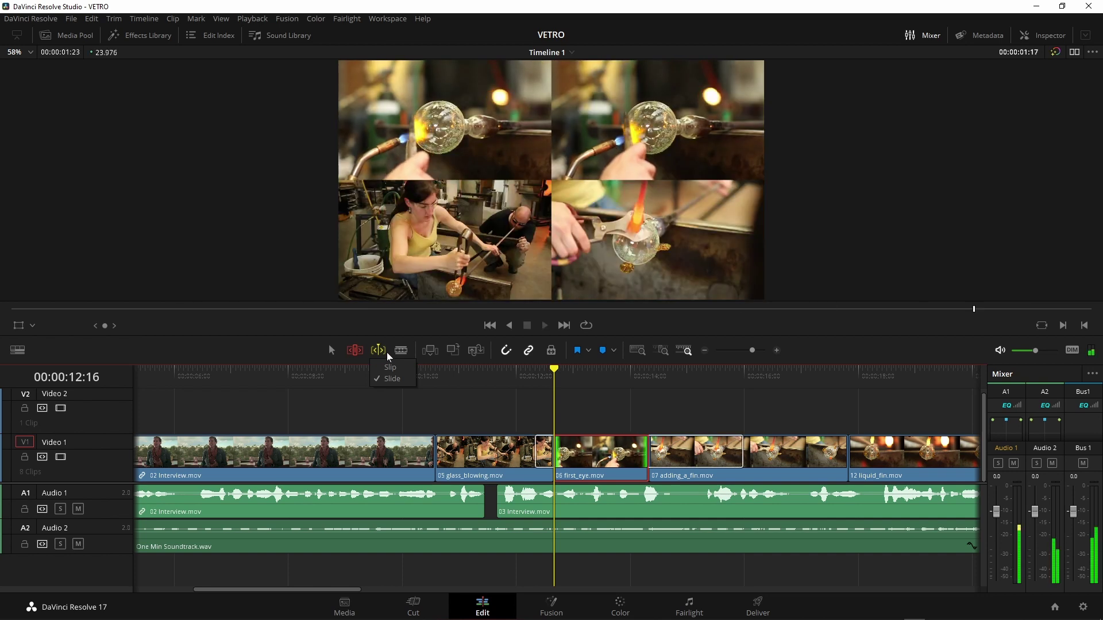
key("period")
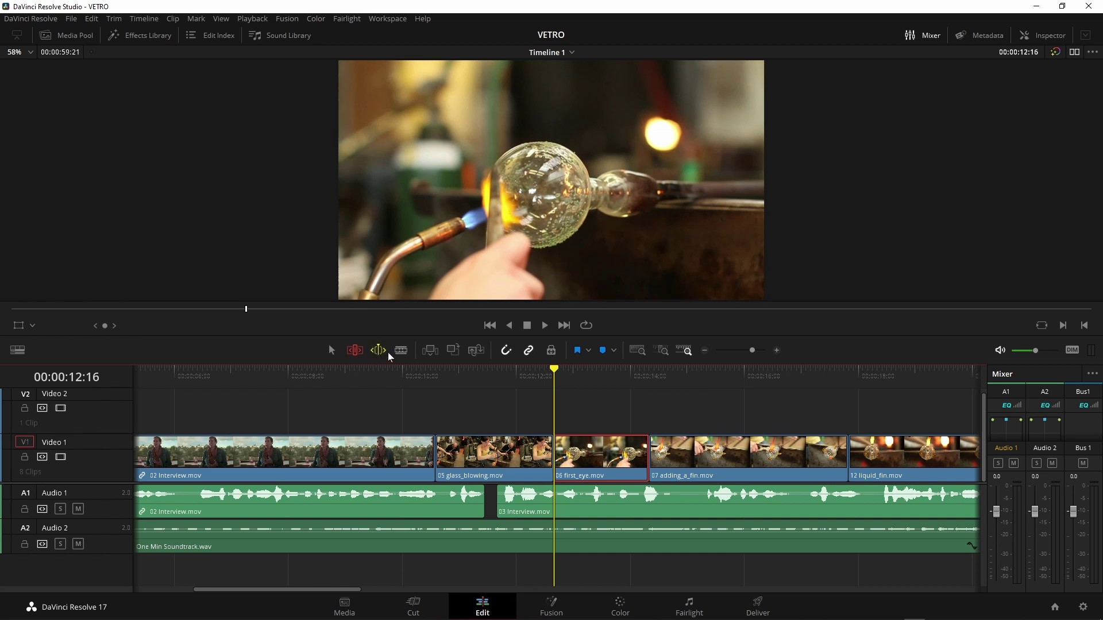
key("j")
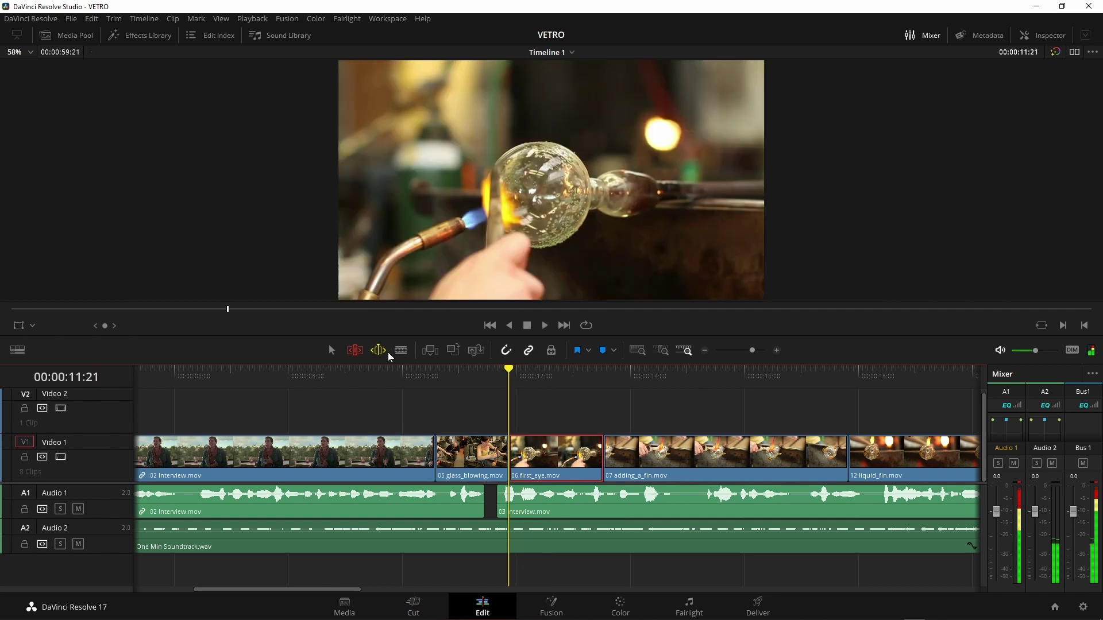
key("l")
key("j")
key("j")
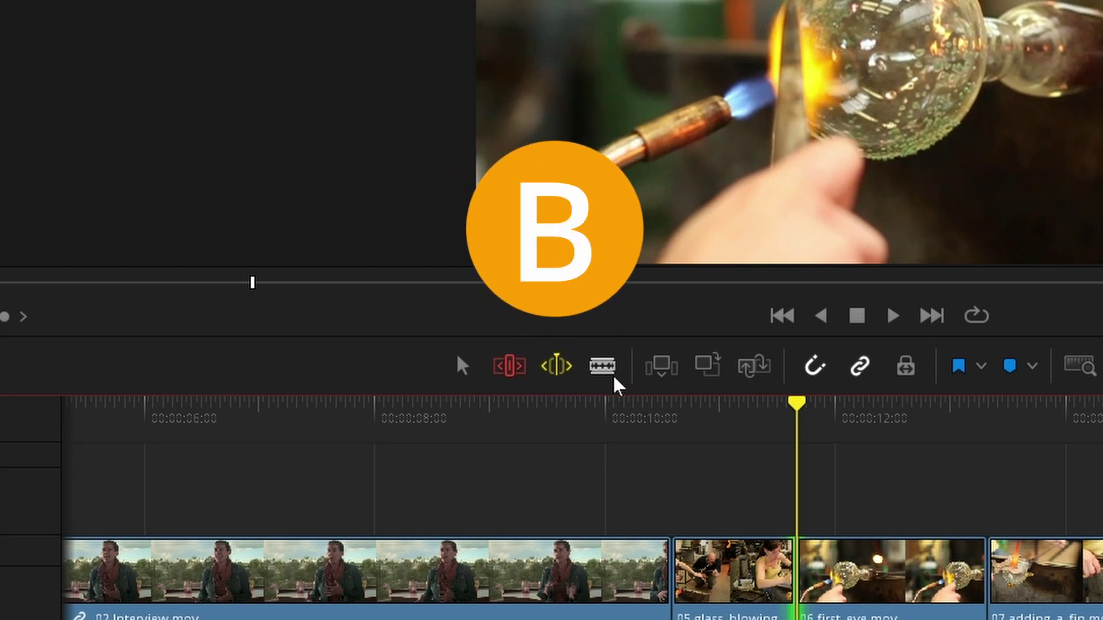
Blade 06 first_eye at the playhead into two pieces, then zoom in and scrub across the cut.
key("b")
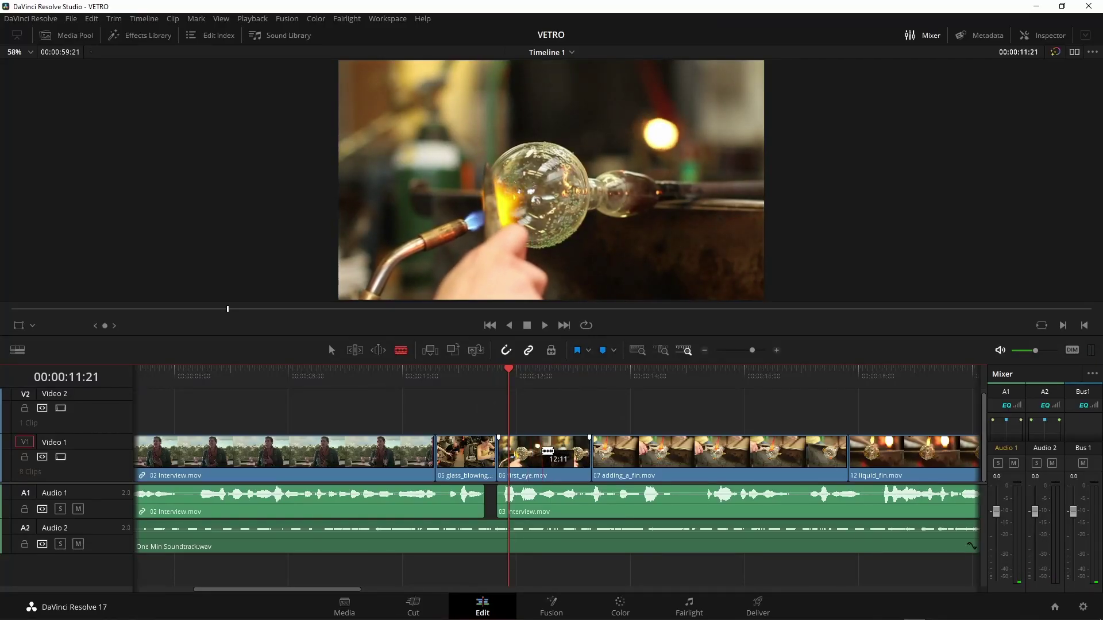
left_click(541, 453)
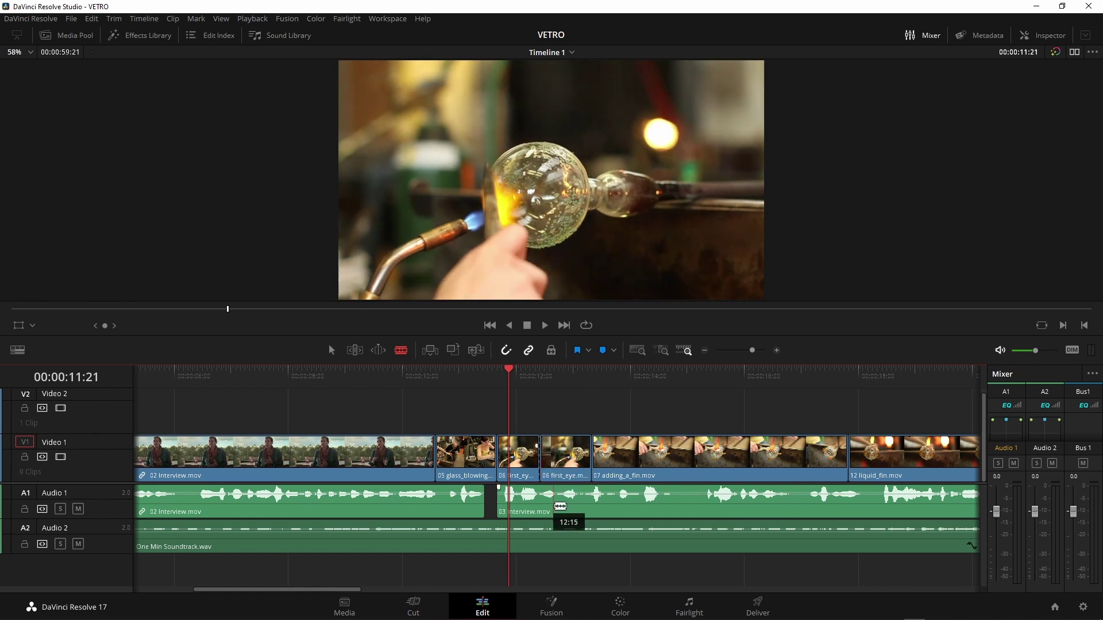
key("space")
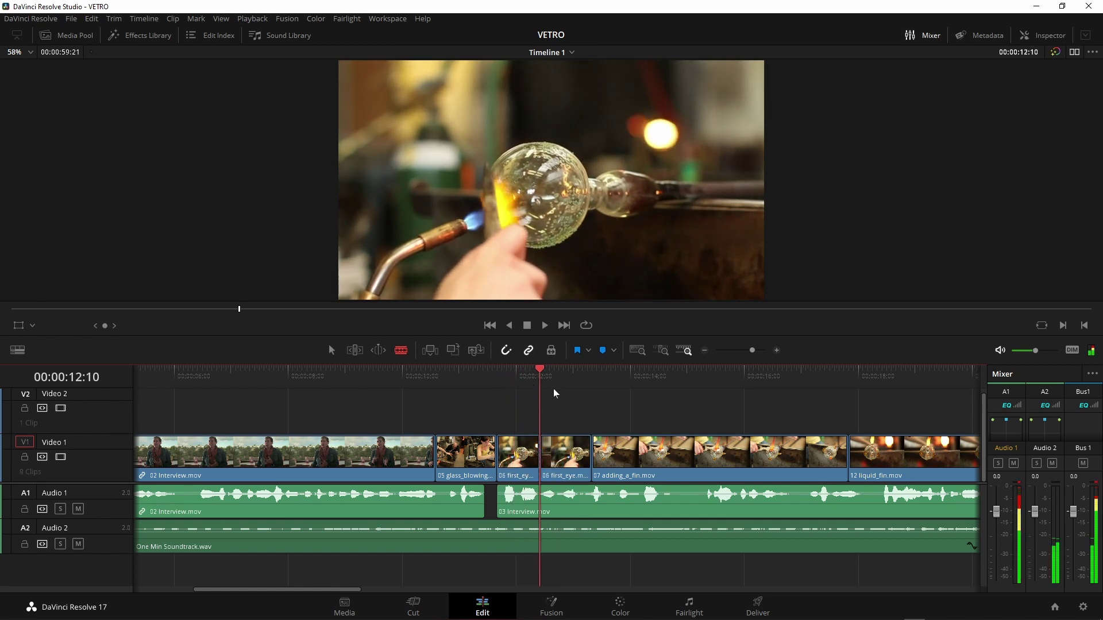
mouse_move(559, 388)
left_mouse_down()
mouse_move(569, 395)
mouse_move(501, 404)
mouse_move(557, 399)
left_mouse_up()
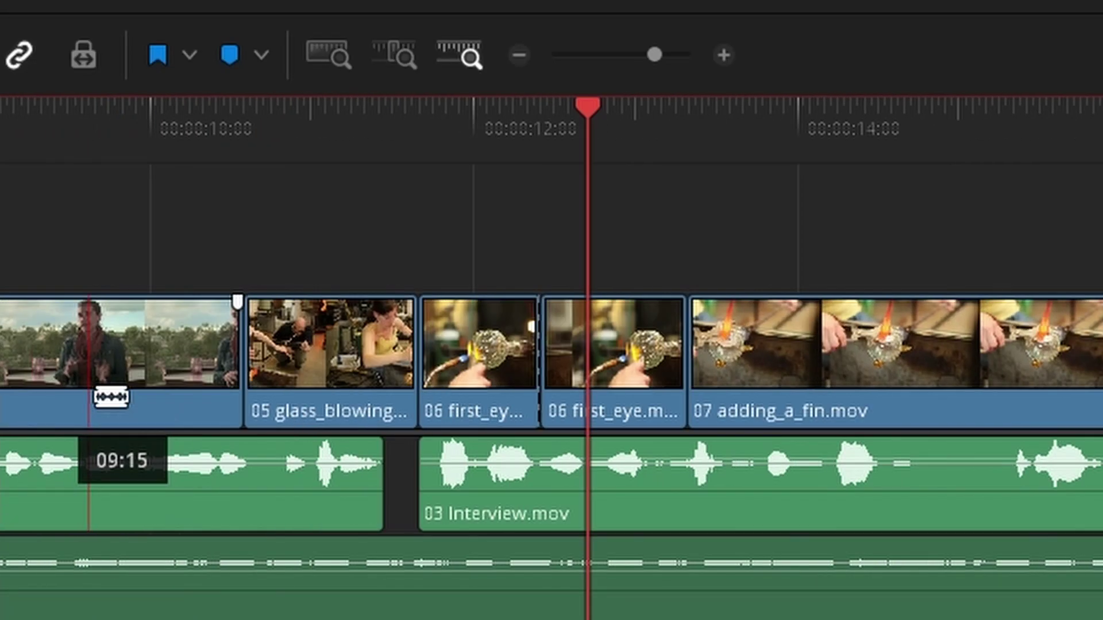
scroll(338, 448, "up", 5)
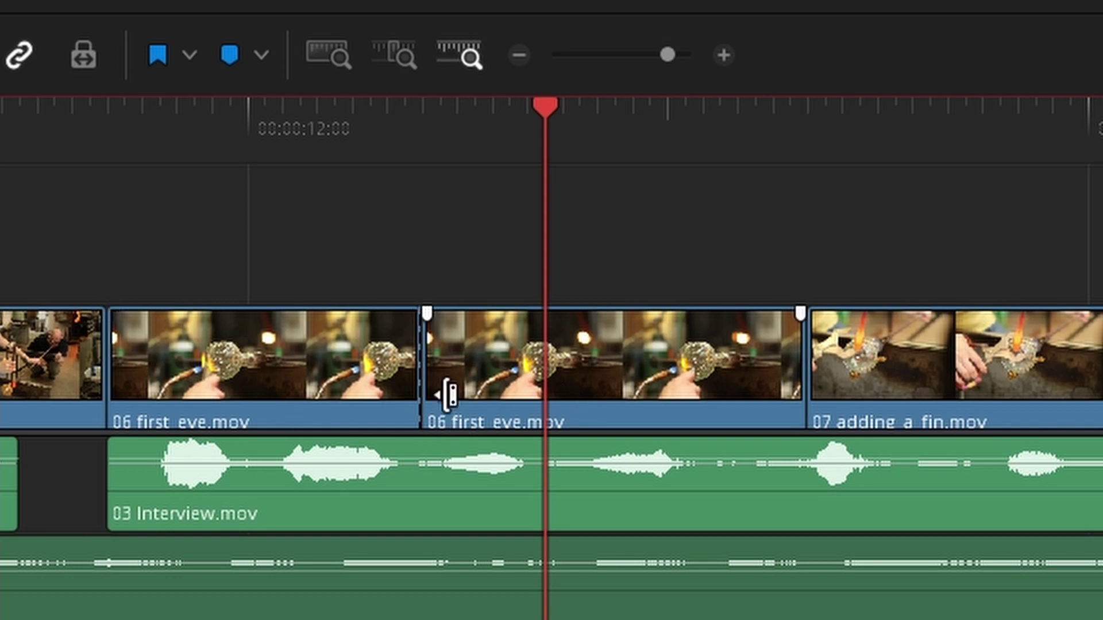
left_click_drag(334, 148, 624, 154)
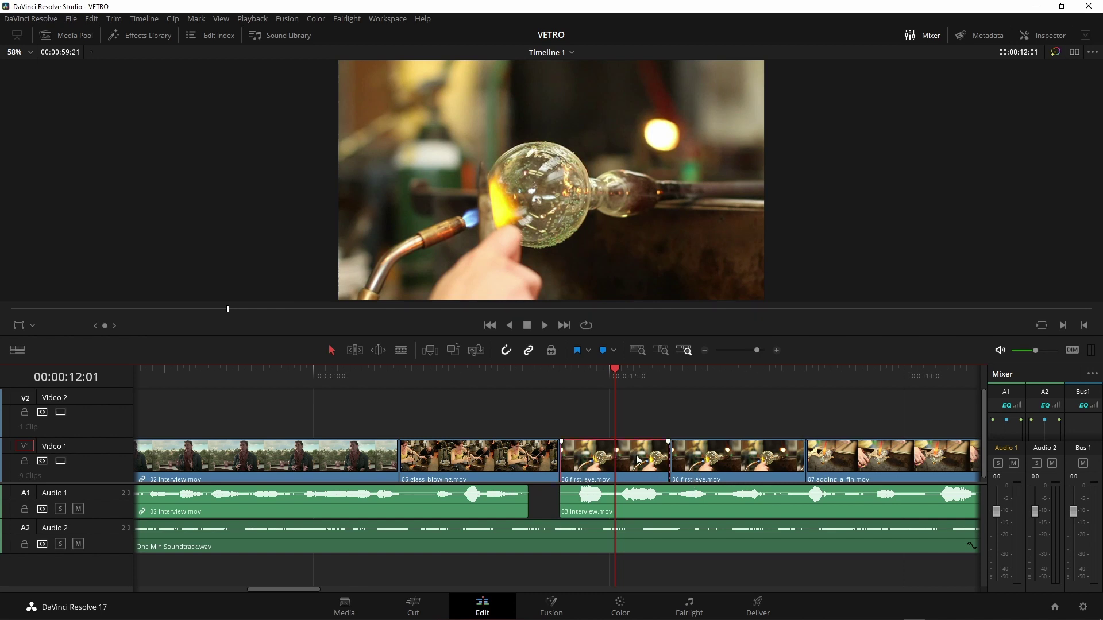
Drop saturation to 0 for the first first_eye piece on the Color page, then return to Edit.
left_click(557, 604)
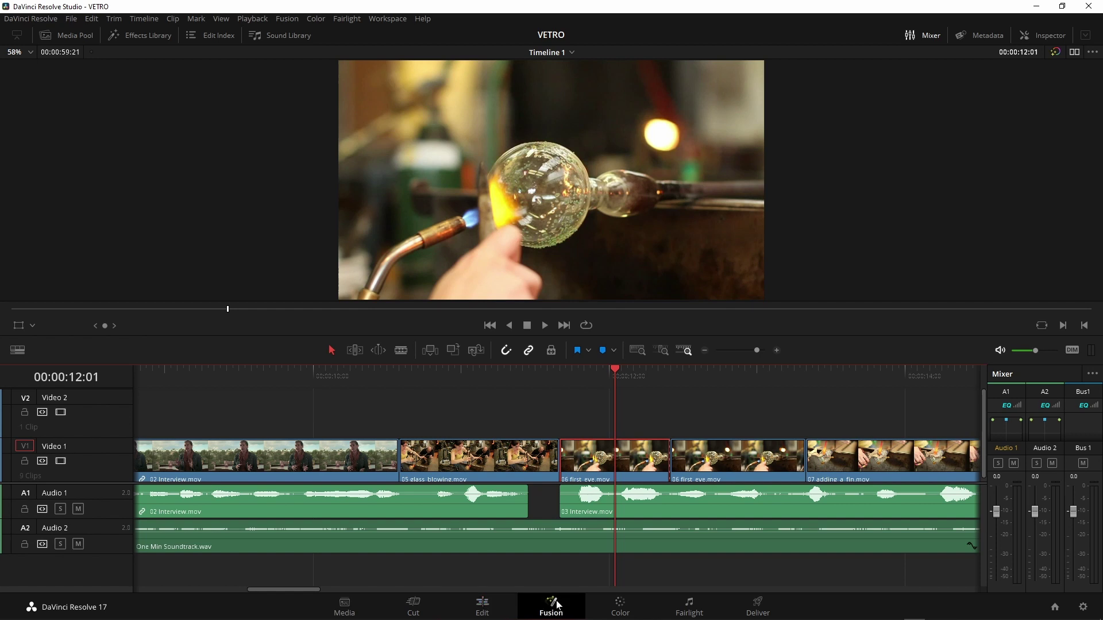
mouse_move(74, 503)
left_mouse_down()
mouse_move(210, 516)
mouse_move(260, 504)
left_mouse_up()
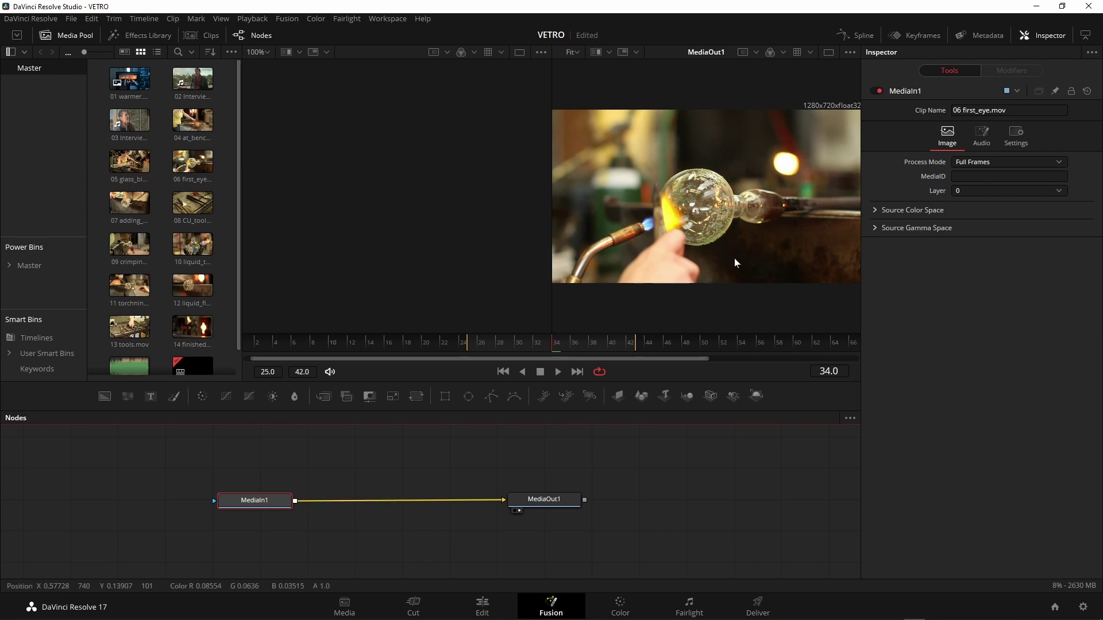
left_click(621, 607)
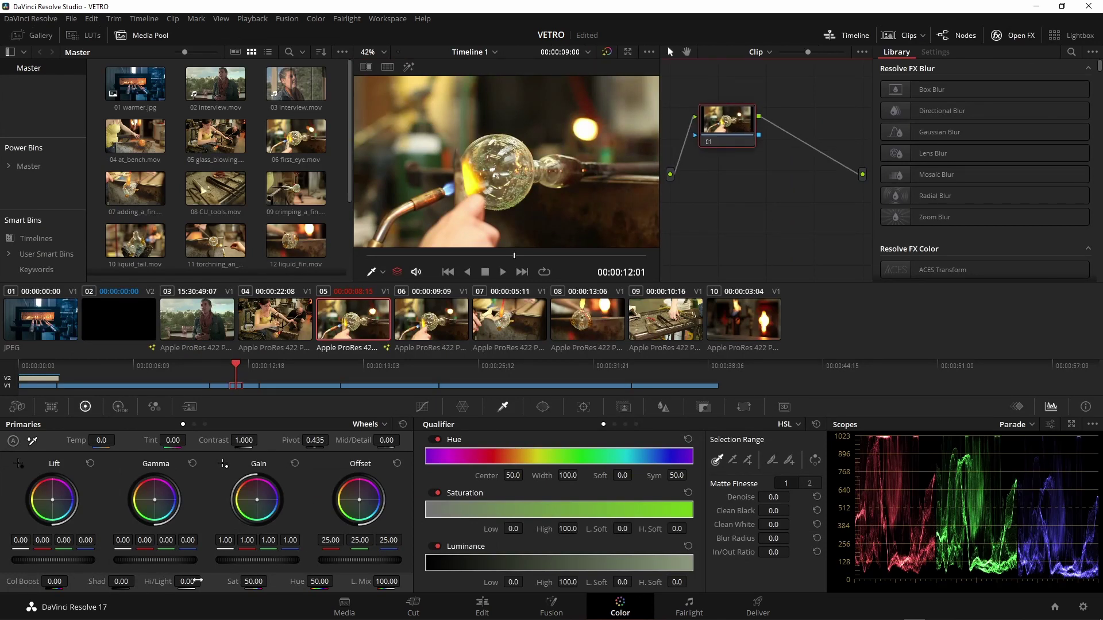
left_click_drag(254, 584, 224, 584)
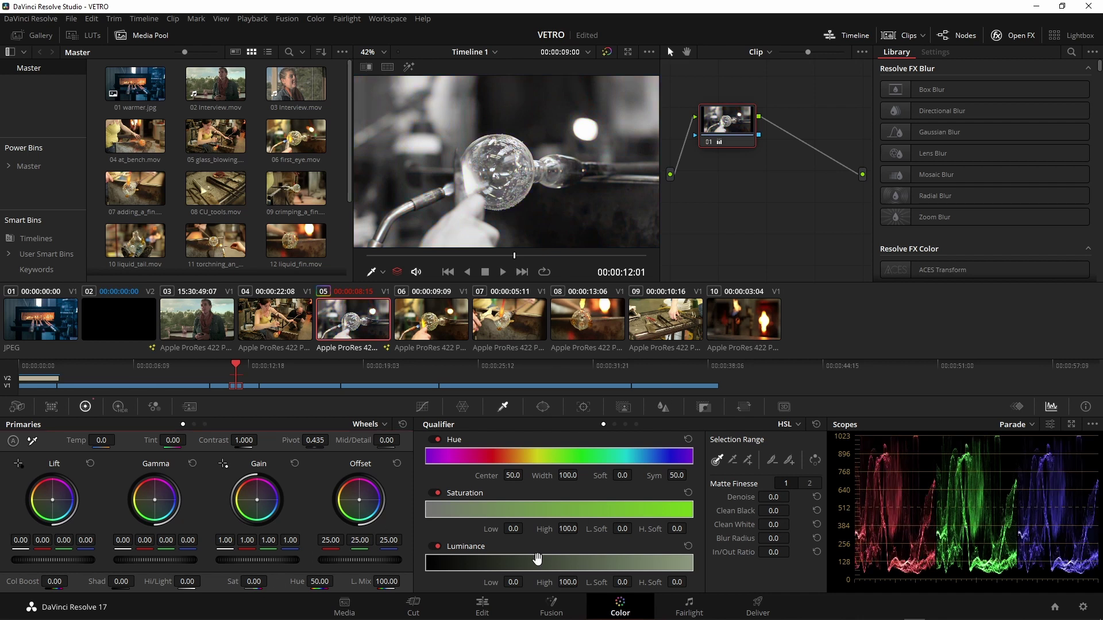
left_click(484, 605)
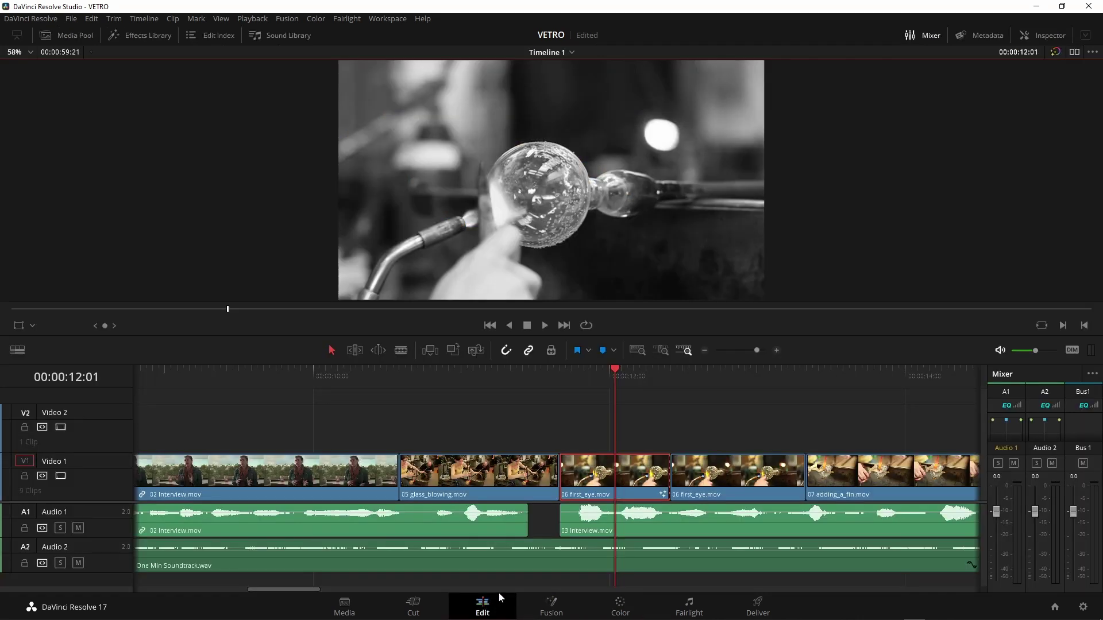
Add a cross dissolve on the cut between the two first_eye clips and play it back.
left_click_drag(570, 380, 656, 385)
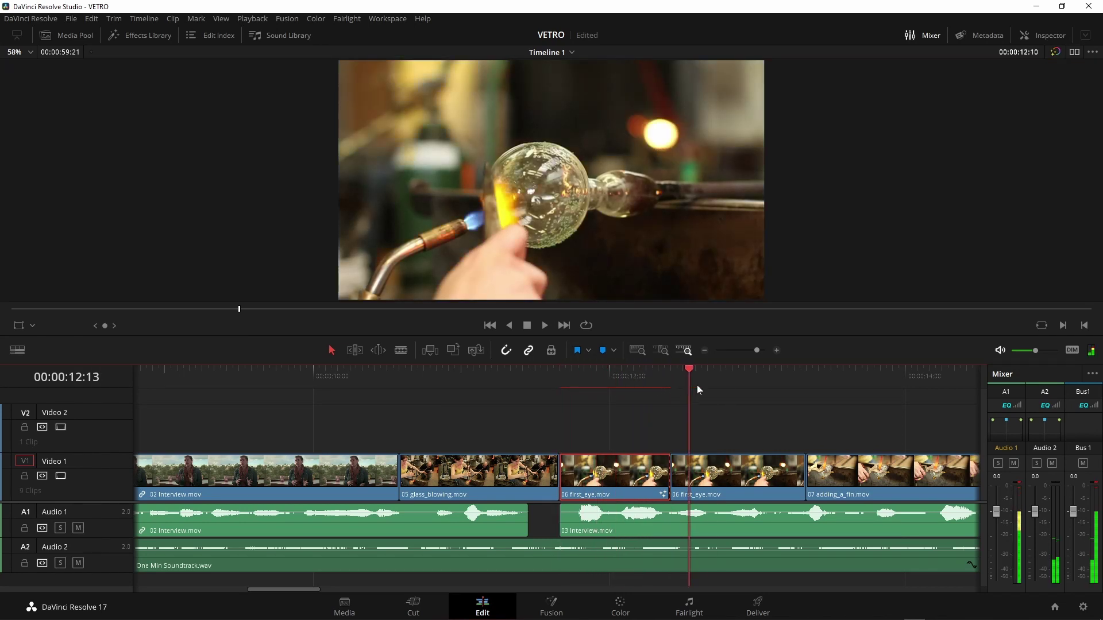
left_click_drag(656, 389, 586, 390)
key("space")
key("space")
left_click(669, 471)
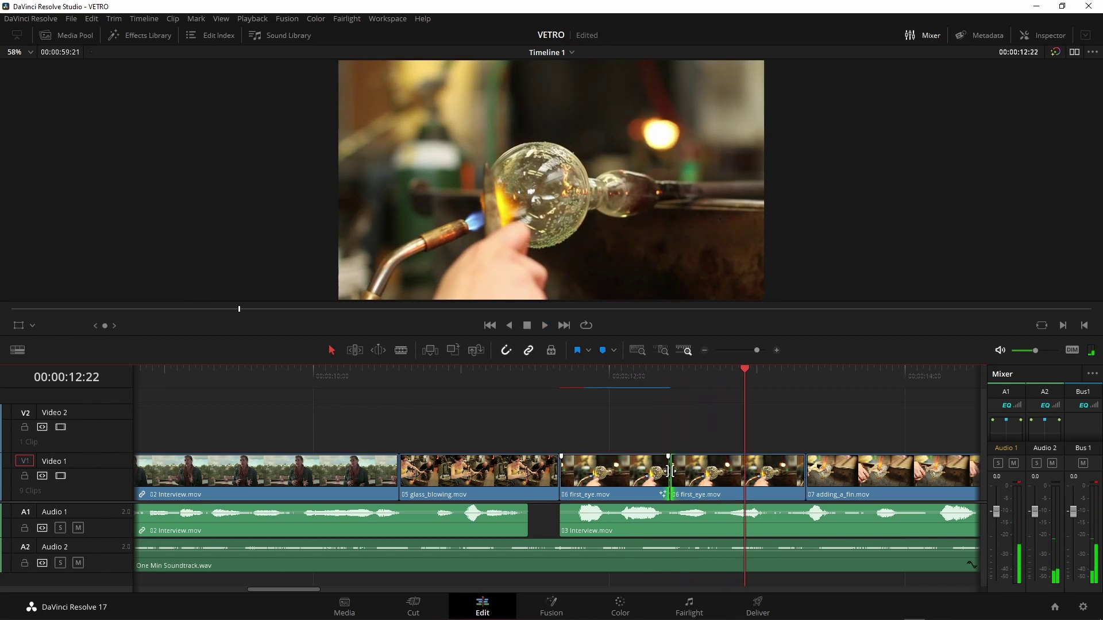
right_click(669, 472)
left_click(726, 522)
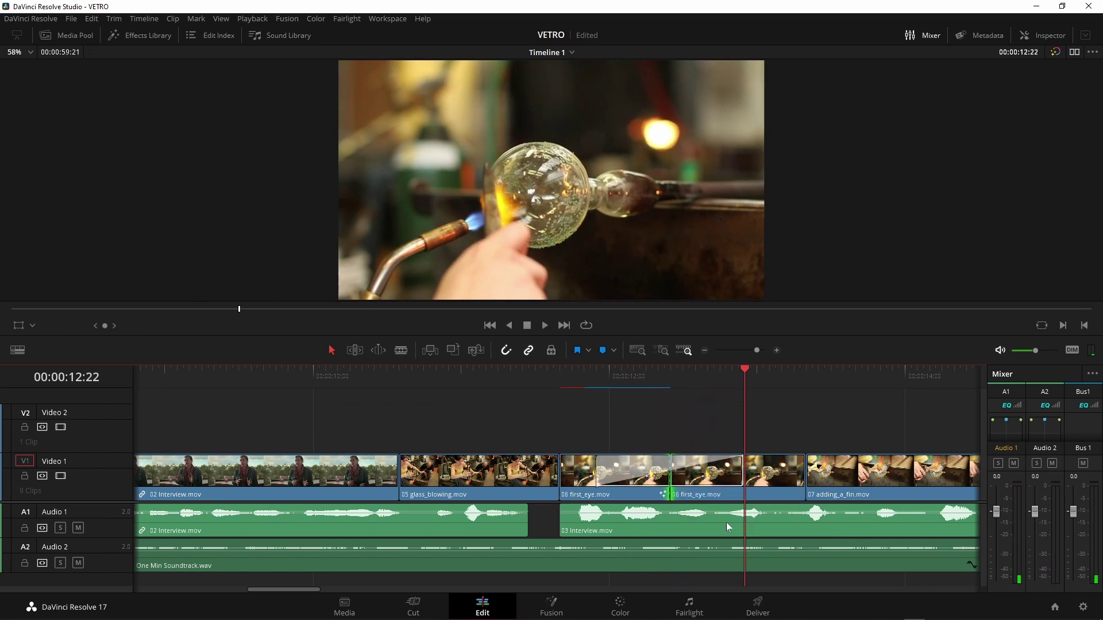
left_click(553, 376)
key("space")
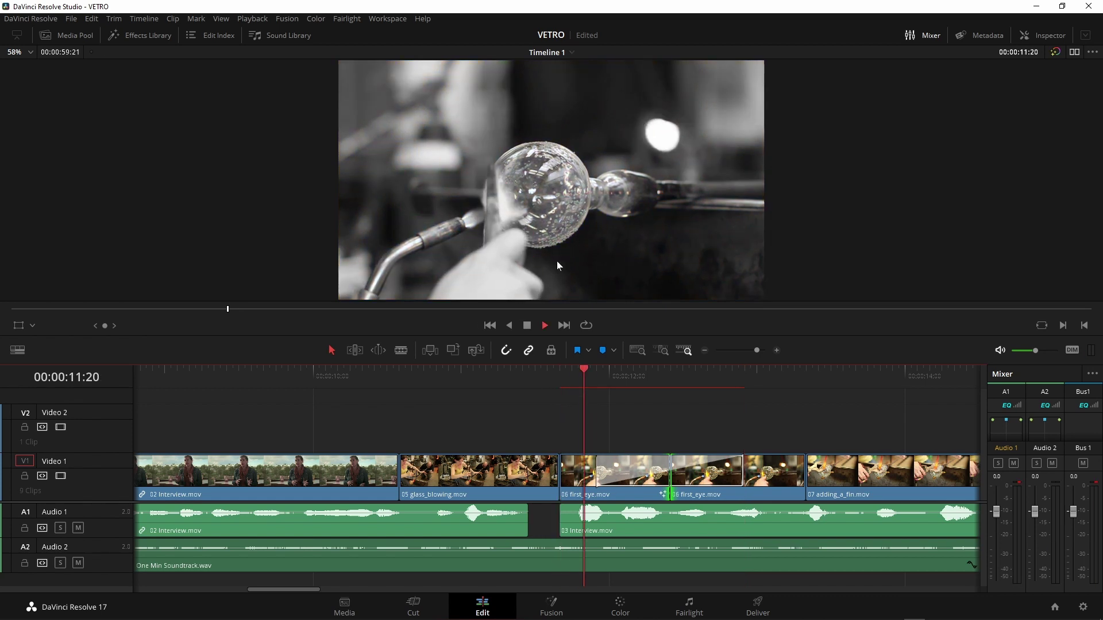
key("space")
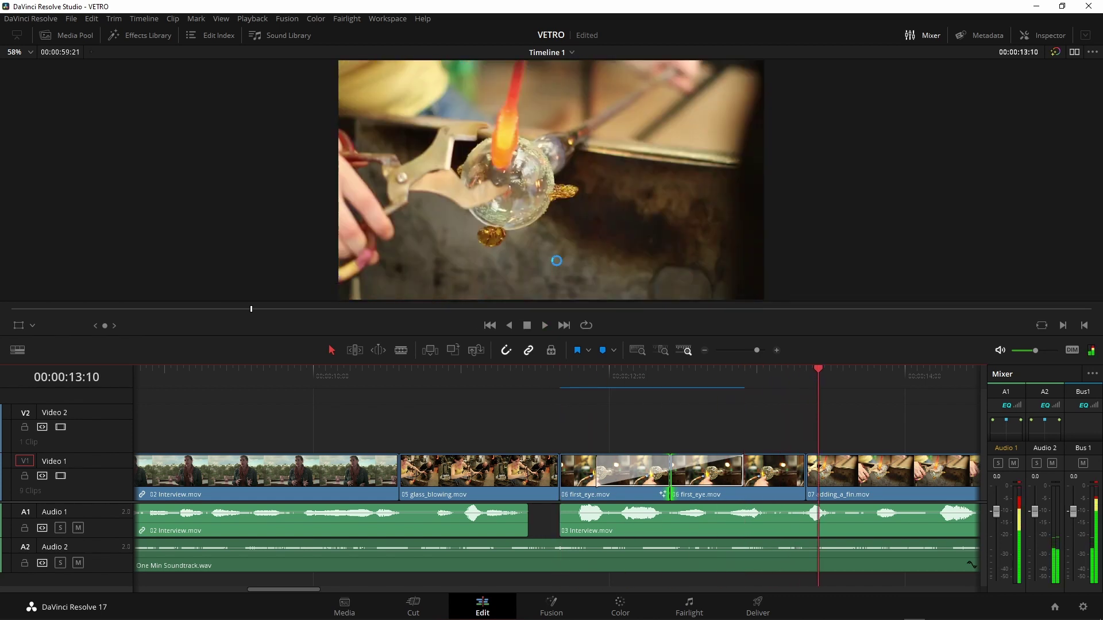
Blade the second first_eye clip near 12:16 and select the short new piece.
left_click(668, 381)
left_click_drag(667, 380, 742, 381)
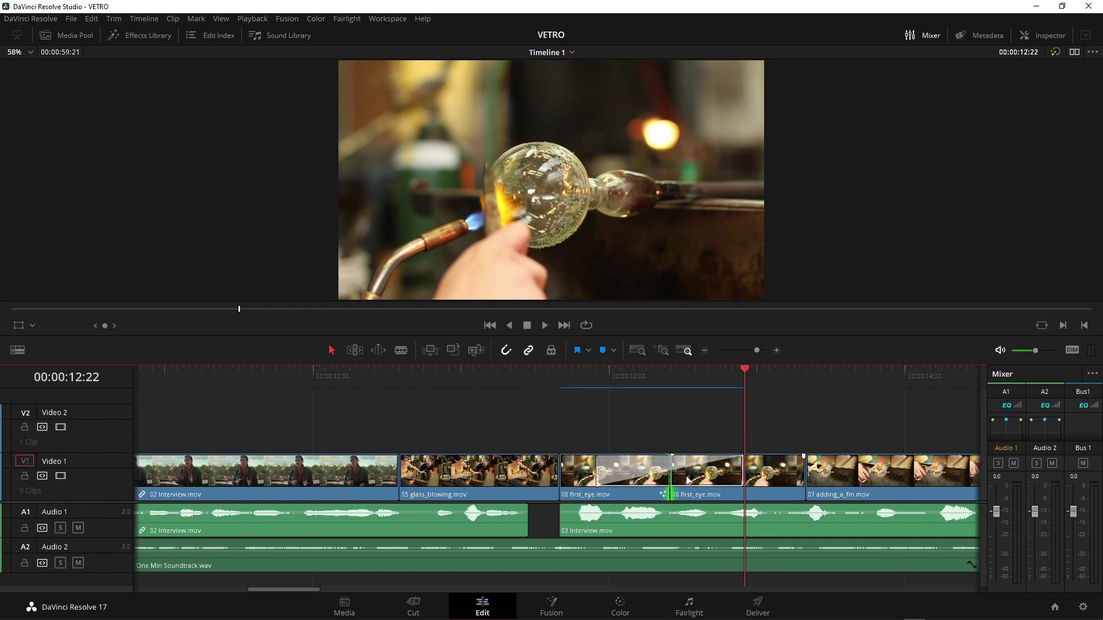
left_click_drag(688, 481, 689, 481)
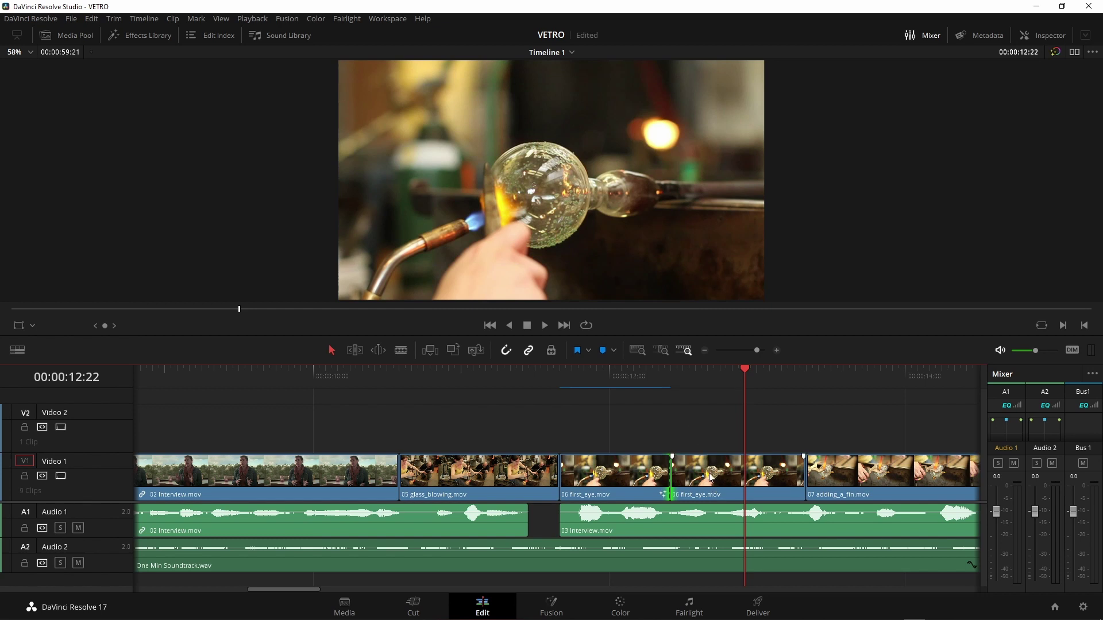
key("b")
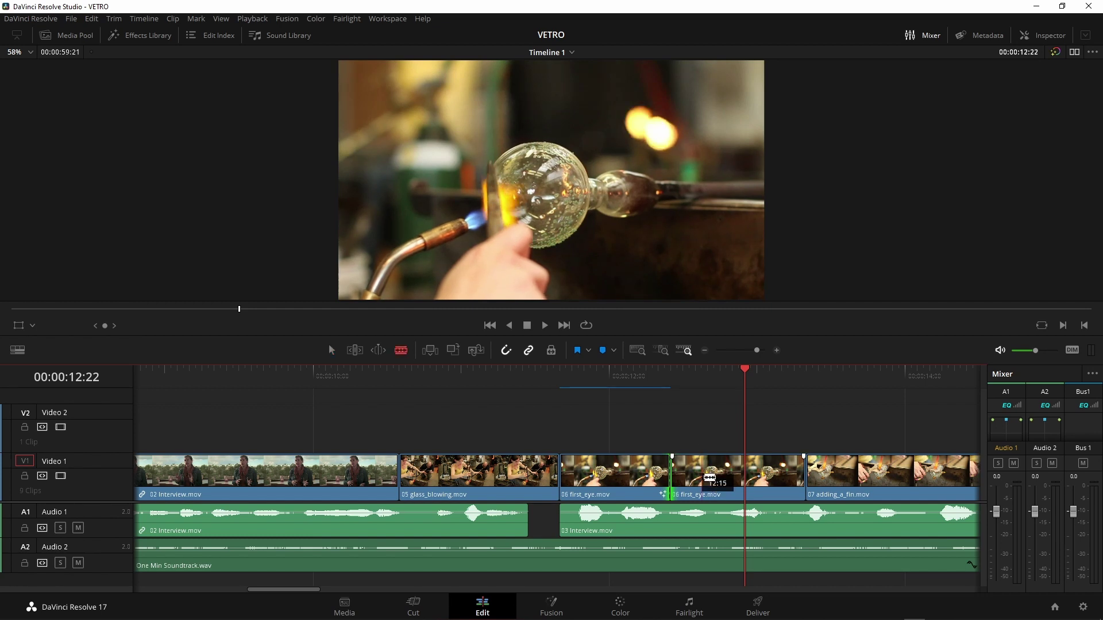
left_click(714, 476)
mouse_move(688, 392)
left_mouse_down()
mouse_move(726, 389)
mouse_move(680, 404)
left_mouse_up()
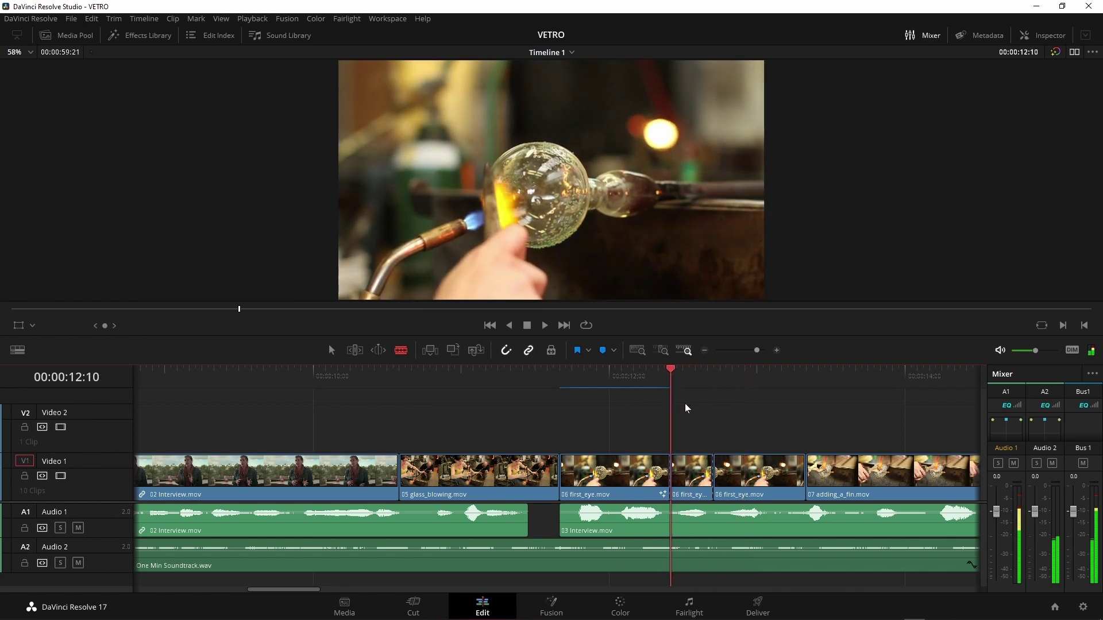
key("a")
left_click(696, 480)
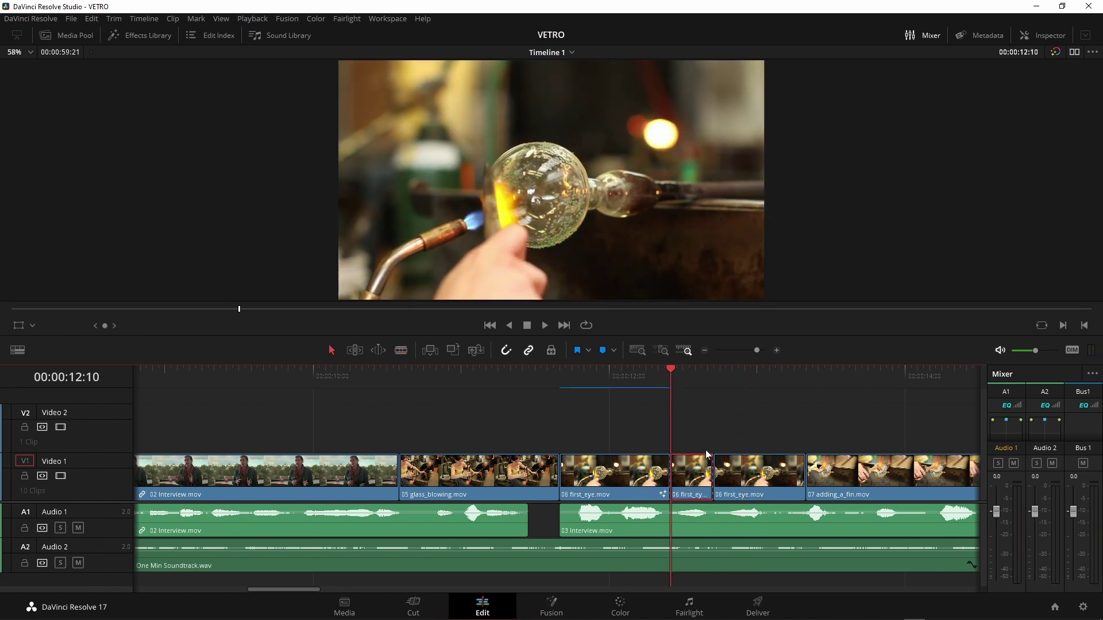
In Fusion, insert a DVE node between MediaIn1 and MediaOut1 for the short piece.
left_click(556, 608)
left_click_drag(88, 499, 206, 499)
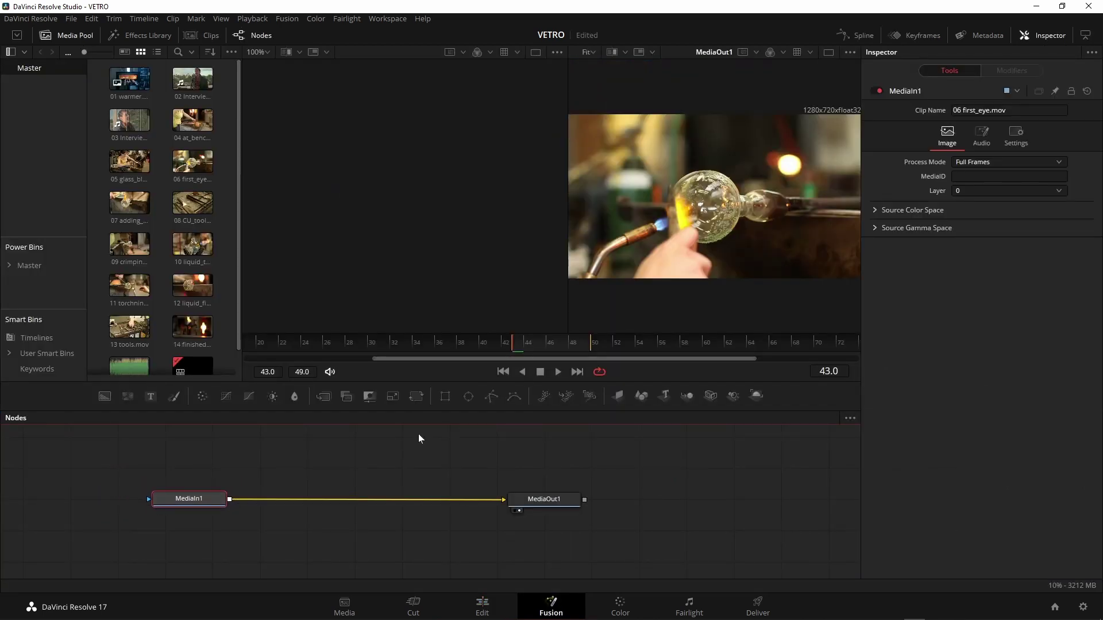
key("shift+space")
type("dve")
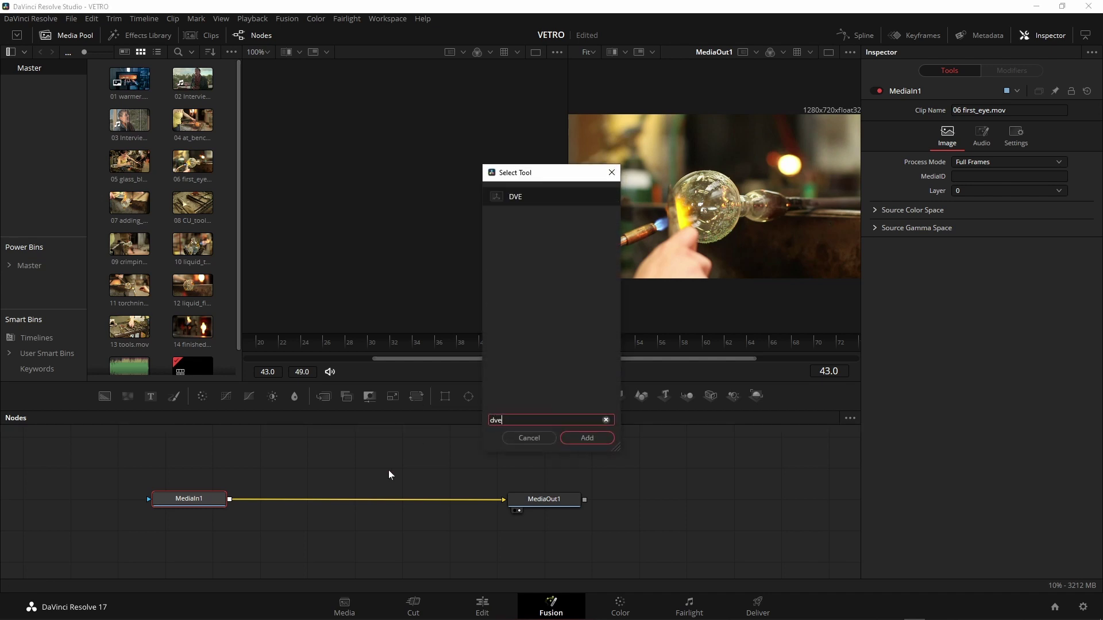
key("Return")
left_click_drag(312, 497, 352, 492)
Set DVE X rotation -47 and Z Move 0.47, shift the image up, then play it back in Edit.
mouse_move(984, 246)
left_mouse_down()
mouse_move(976, 254)
mouse_move(967, 233)
left_mouse_up()
left_click_drag(966, 154, 962, 155)
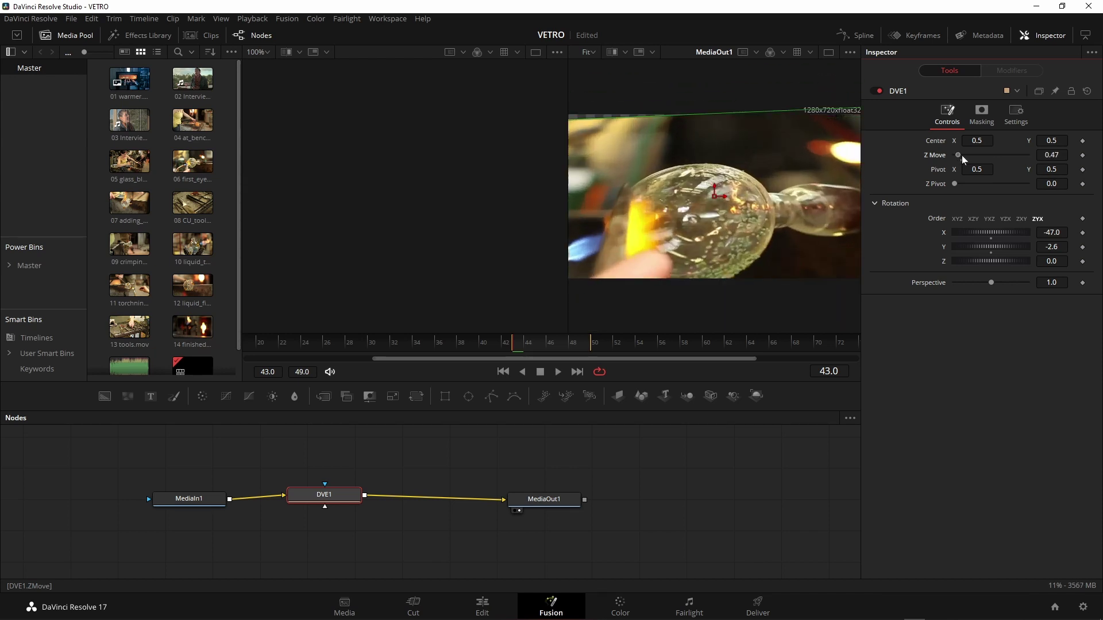
left_click_drag(718, 195, 715, 168)
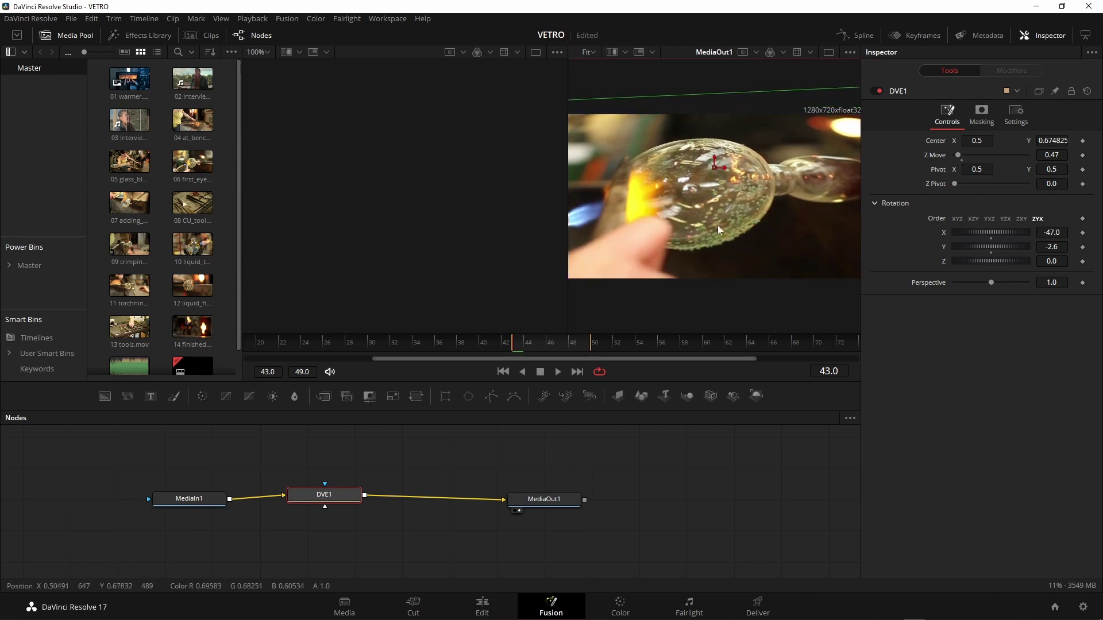
left_click(482, 603)
left_click_drag(684, 380, 632, 384)
key("space")
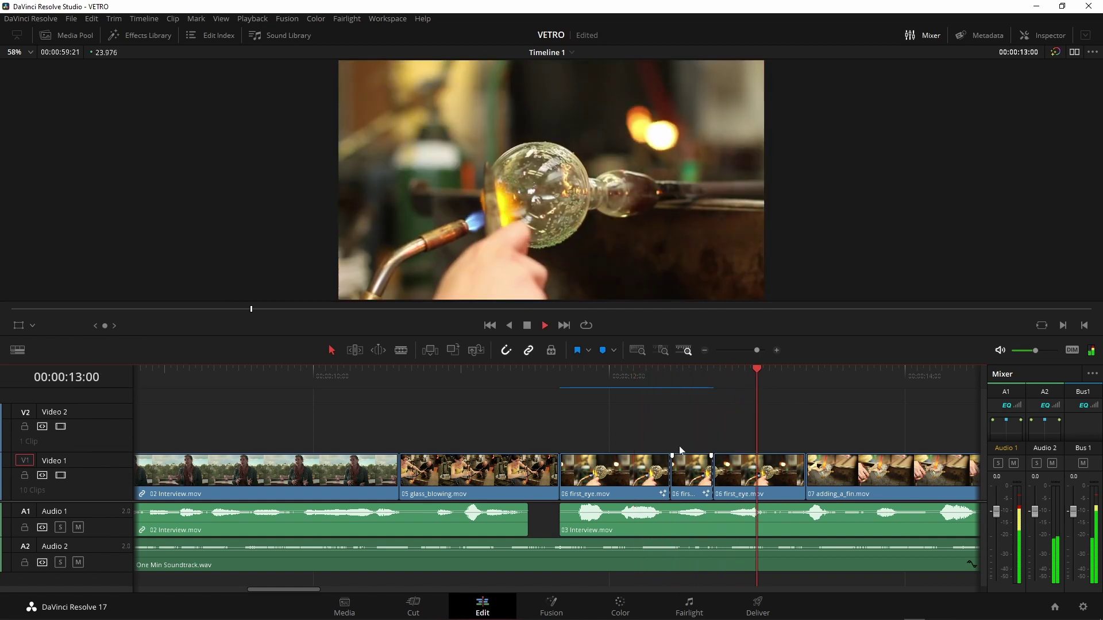
Replay the tilted piece, then try deleting 05 glass_blowing and undo the removal.
left_click(697, 374)
key("space")
left_click_drag(694, 379, 628, 384)
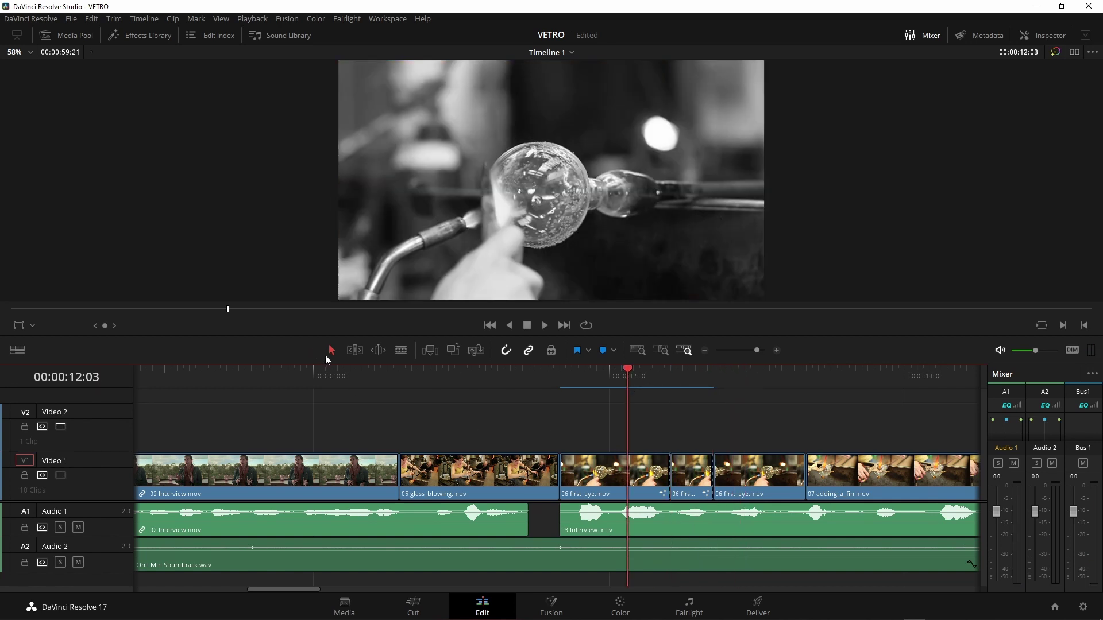
left_click(514, 487)
key("BackSpace")
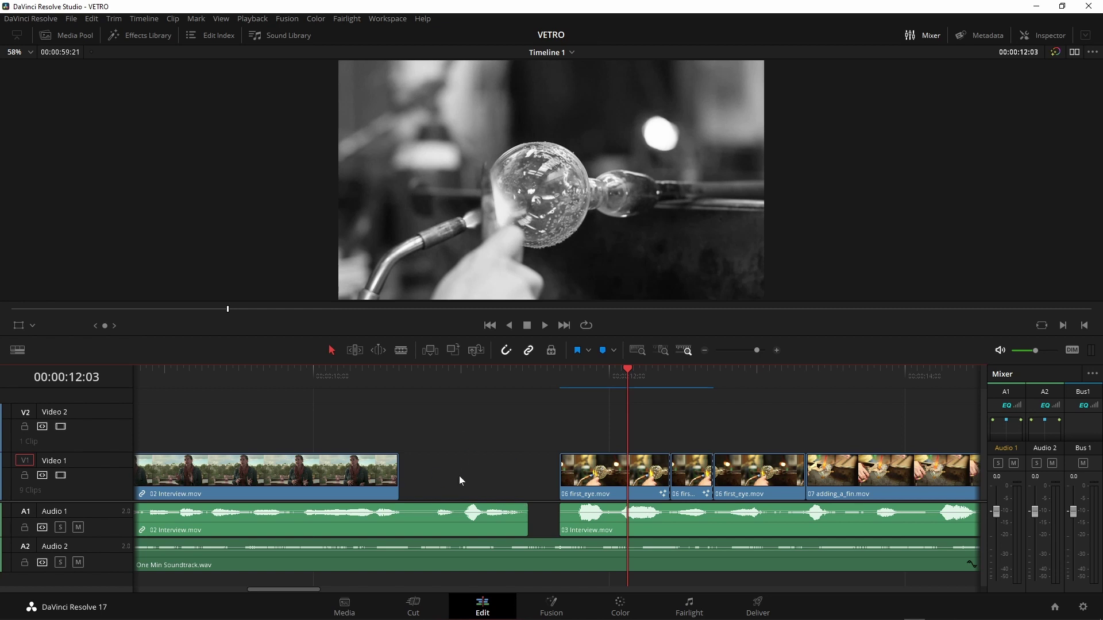
key("ctrl+z")
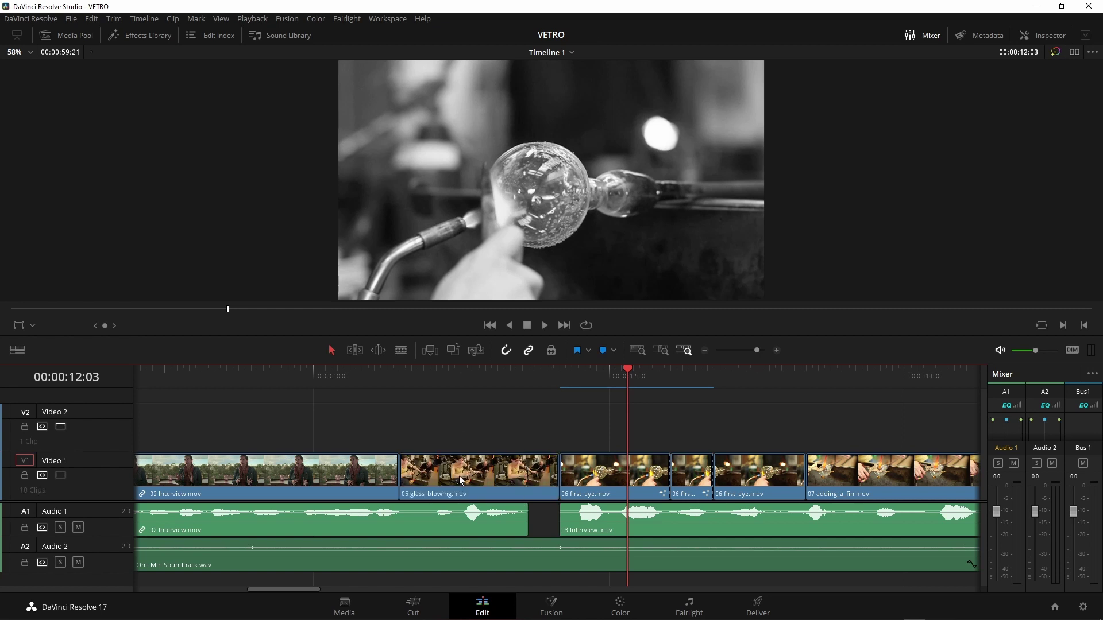
key("ctrl+z")
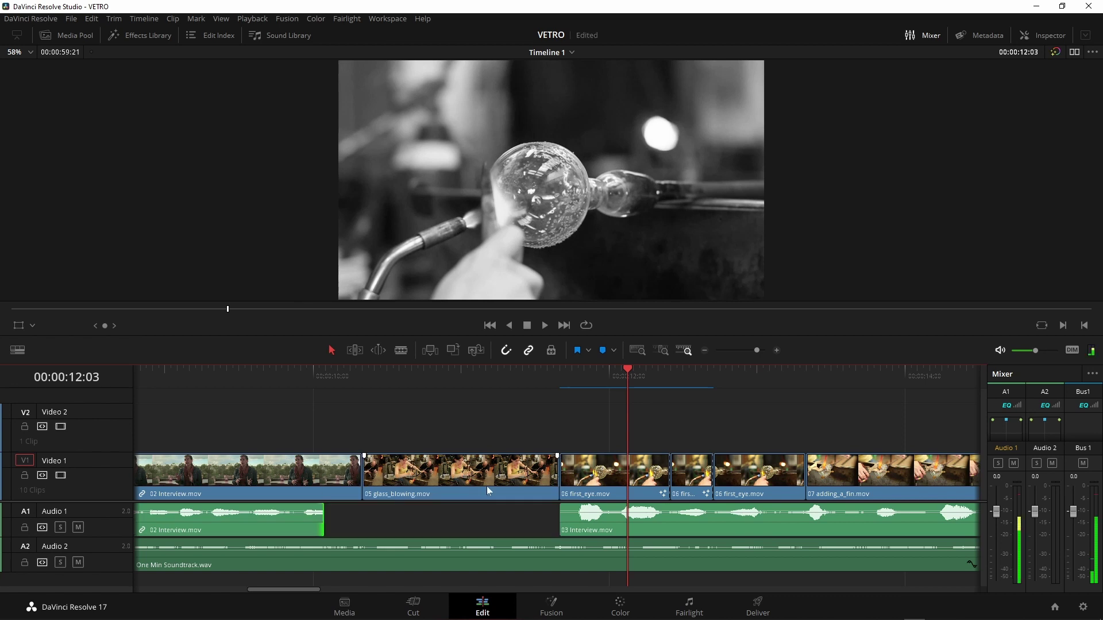
Delete 05 glass_blowing and ripple delete the leftover gap so first_eye follows the interview.
left_click(445, 488)
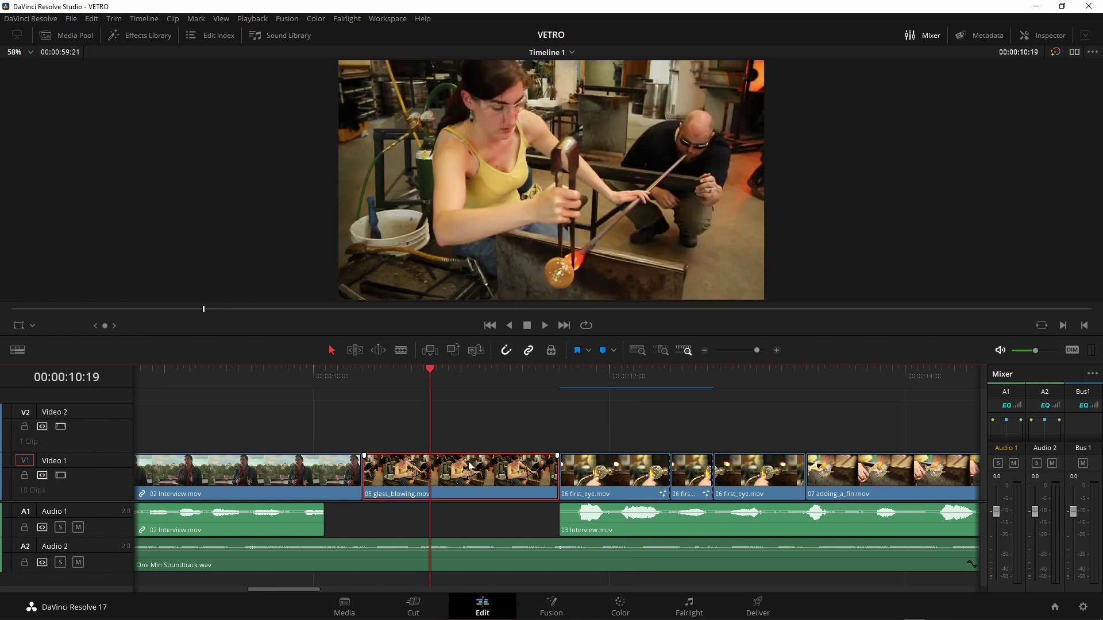
key("Delete")
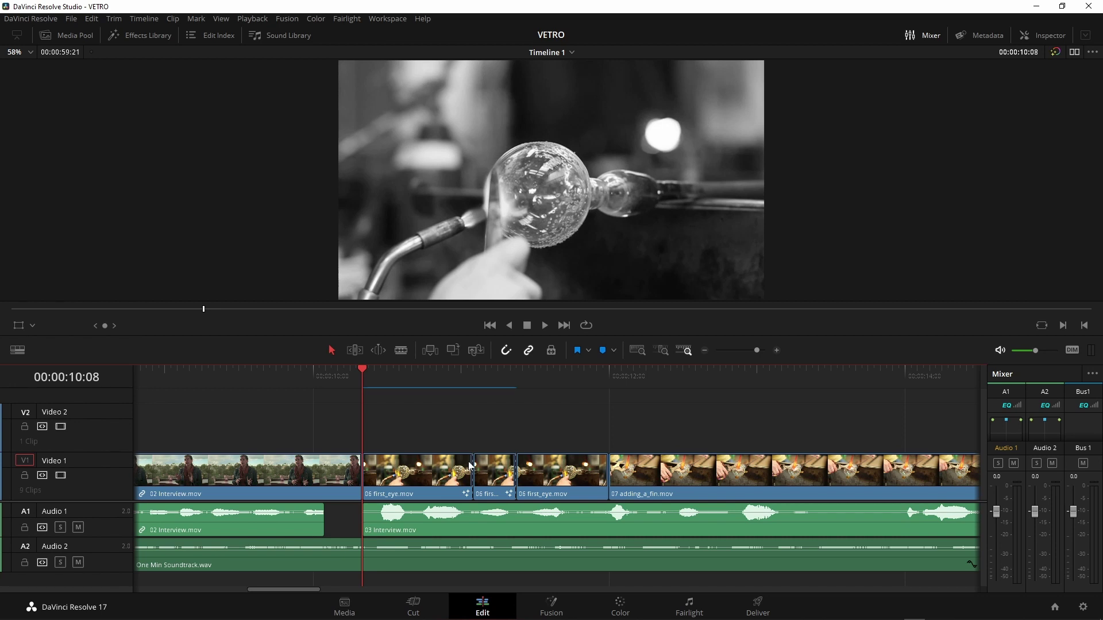
key("ctrl+z")
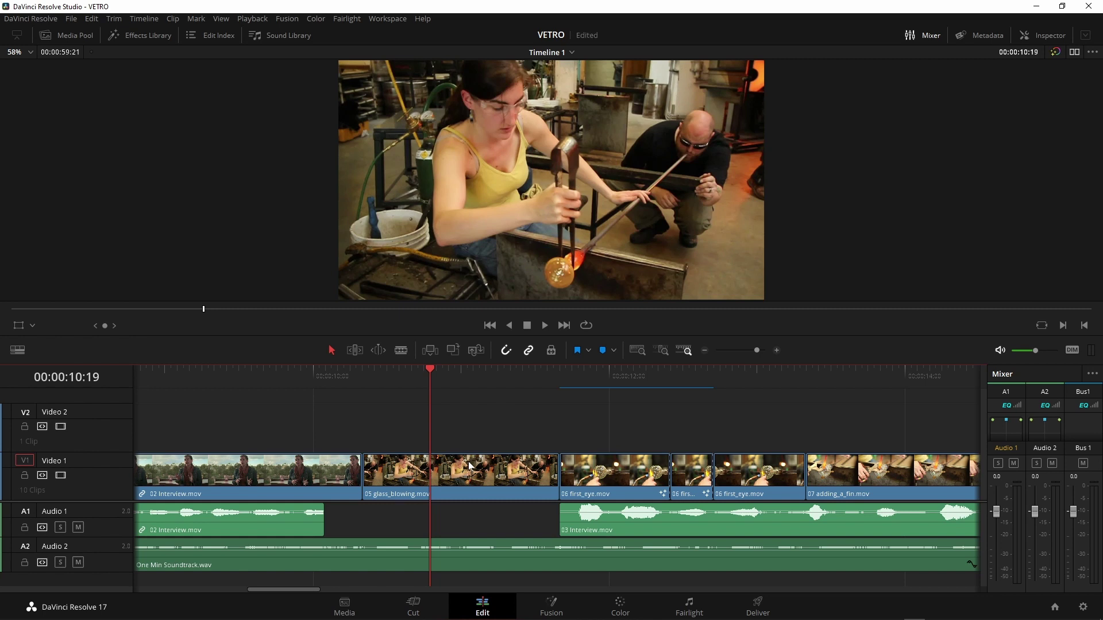
left_click(469, 467)
key("BackSpace")
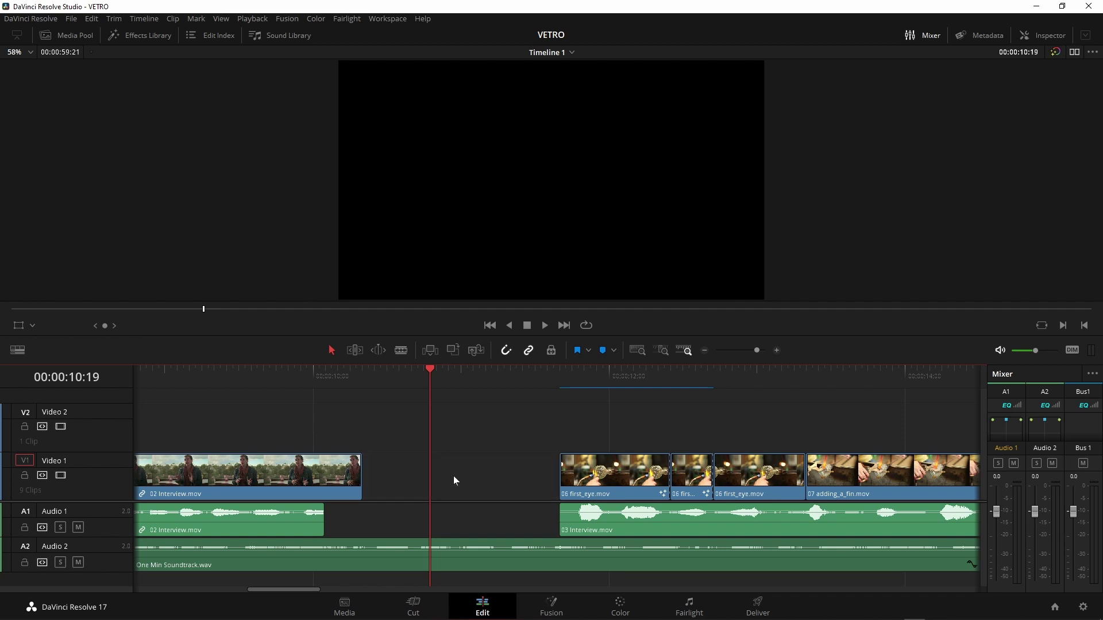
right_click(454, 466)
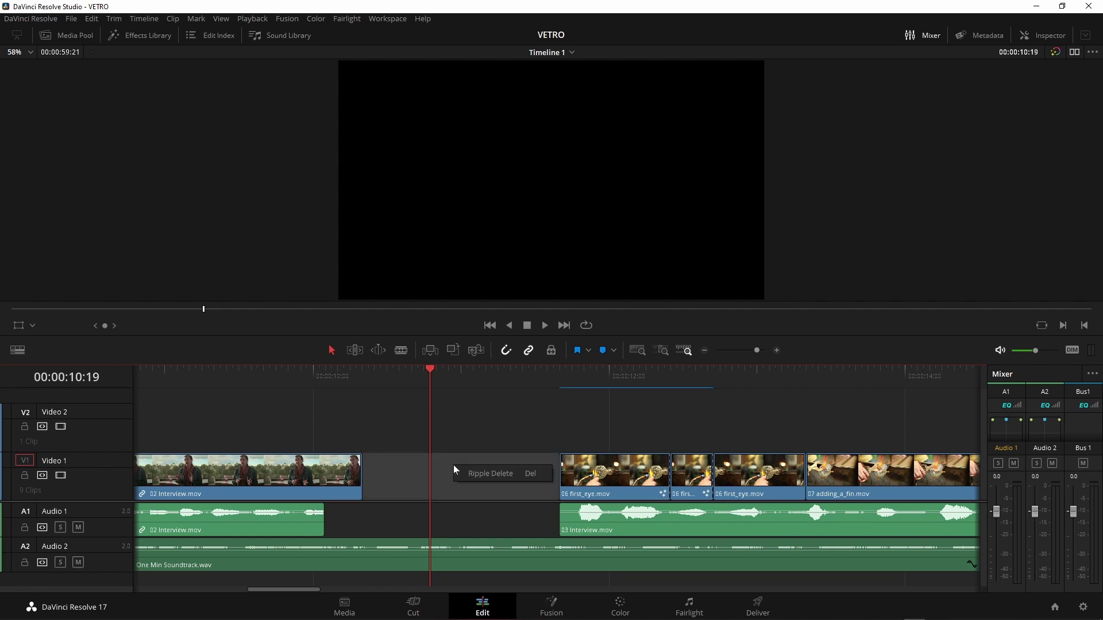
left_click(502, 474)
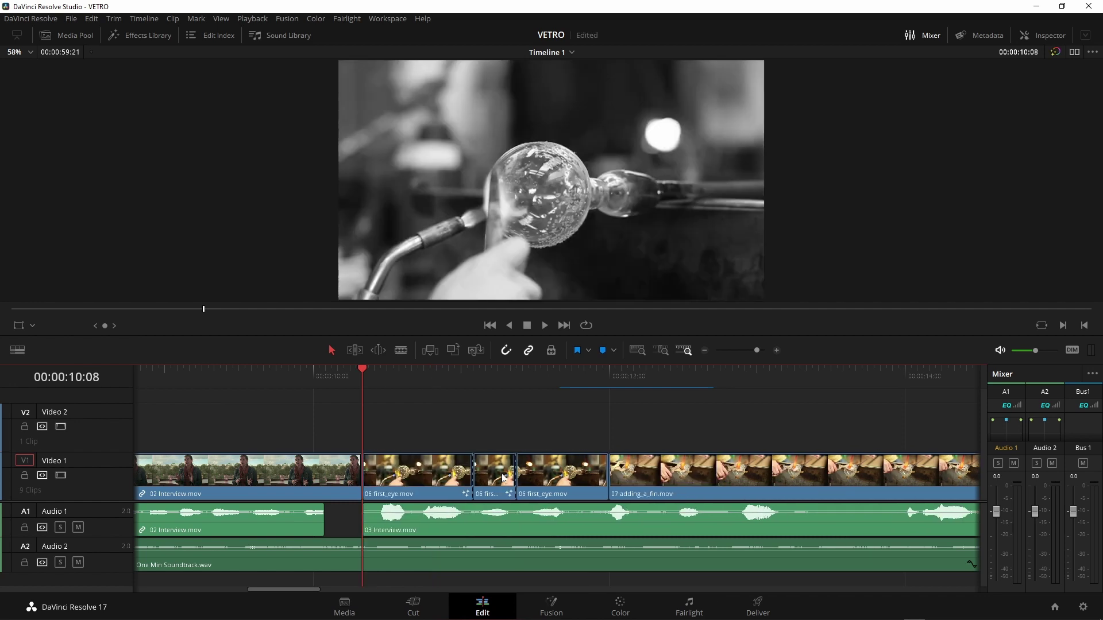